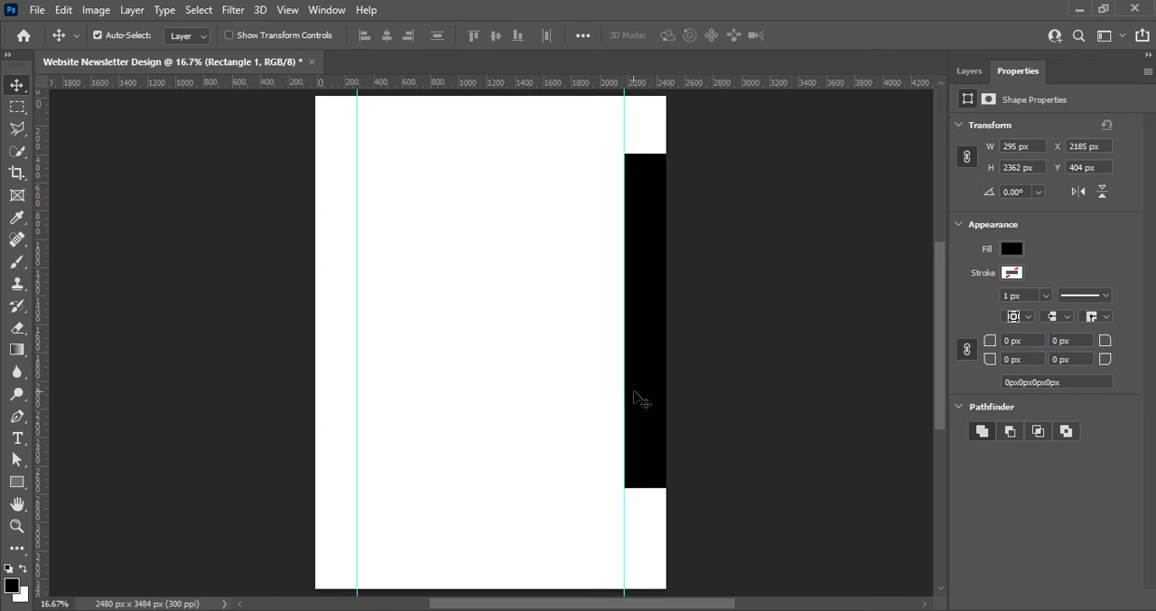
Rotate the black rectangle 90° counter-clockwise and use it to place horizontal margin guides near the page's upper and lower edges
{"action": "right_click", "coordinate": [524, 365]}
{"action": "left_click", "coordinate": [730, 344]}
{"action": "key", "text": "ctrl+t"}
{"action": "right_click", "coordinate": [548, 381]}
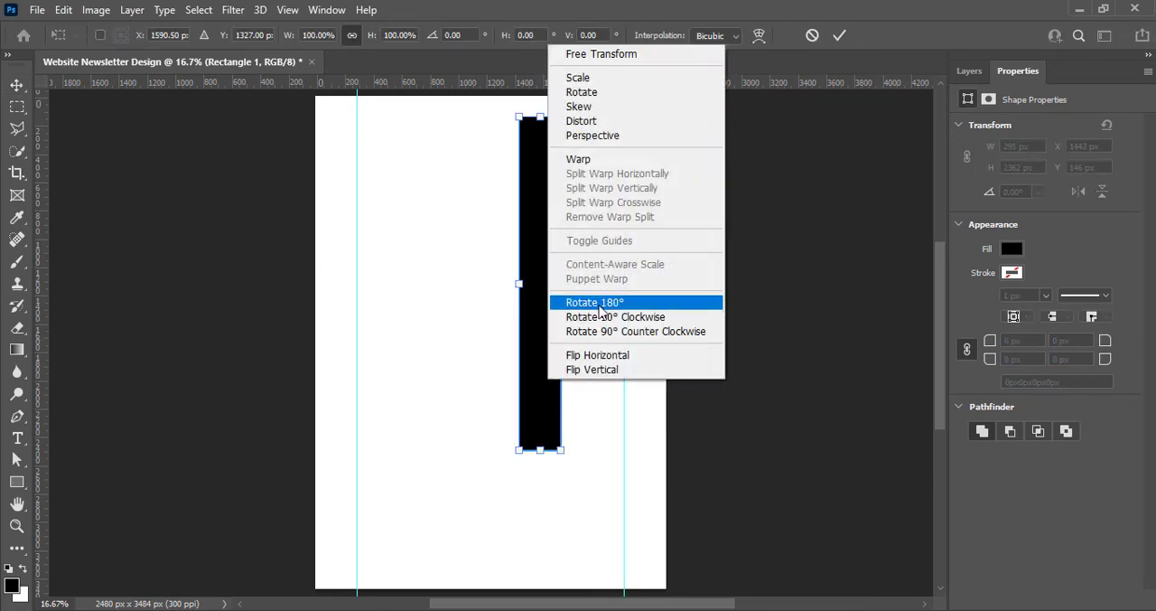
{"action": "left_click", "coordinate": [600, 303]}
{"action": "right_click", "coordinate": [539, 307]}
{"action": "left_click", "coordinate": [579, 549]}
{"action": "left_click", "coordinate": [839, 38]}
{"action": "left_click_drag", "start_coordinate": [514, 280], "coordinate": [490, 573]}
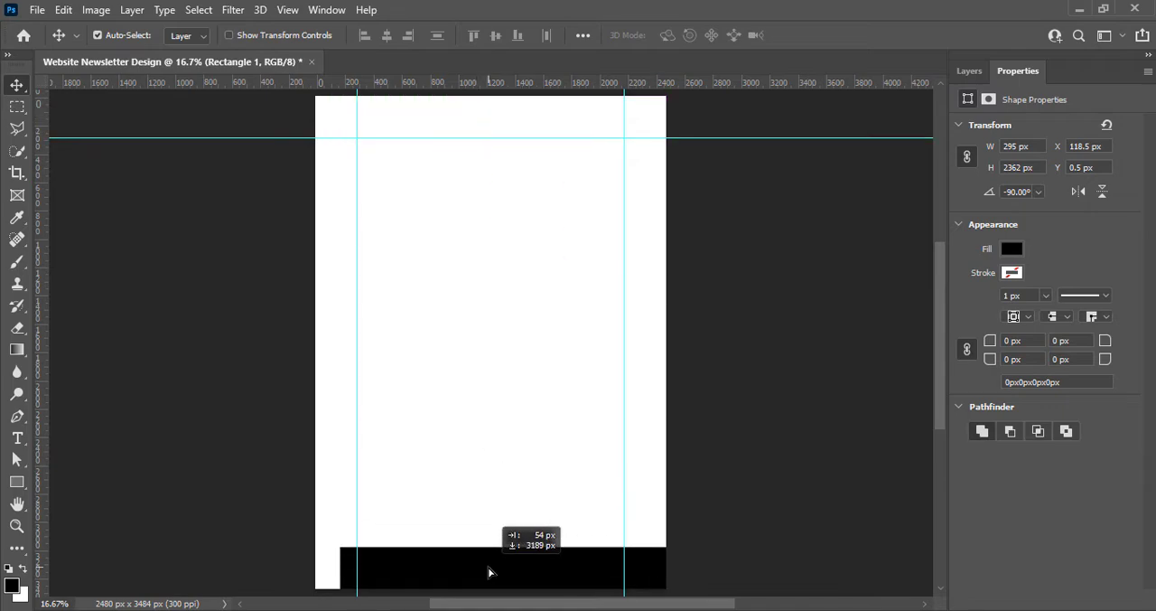
{"action": "left_click_drag", "start_coordinate": [515, 83], "coordinate": [538, 315]}
Delete the margin rectangle and place the restaurant photo near the middle of the page
{"action": "left_click", "coordinate": [969, 71]}
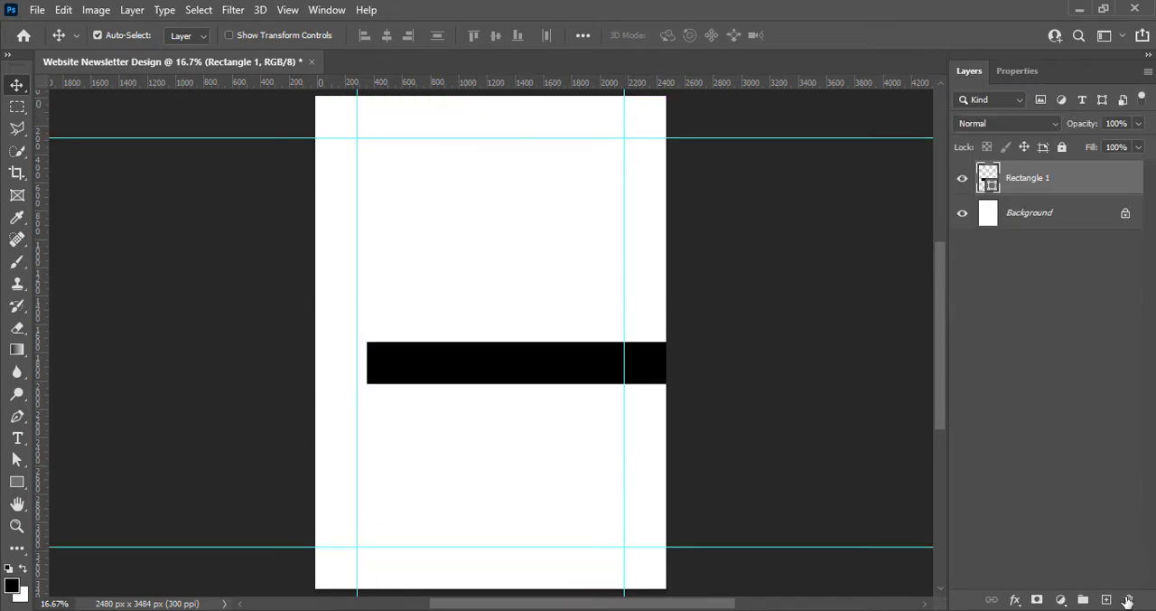
{"action": "left_click", "coordinate": [1129, 599]}
{"action": "left_click", "coordinate": [499, 239]}
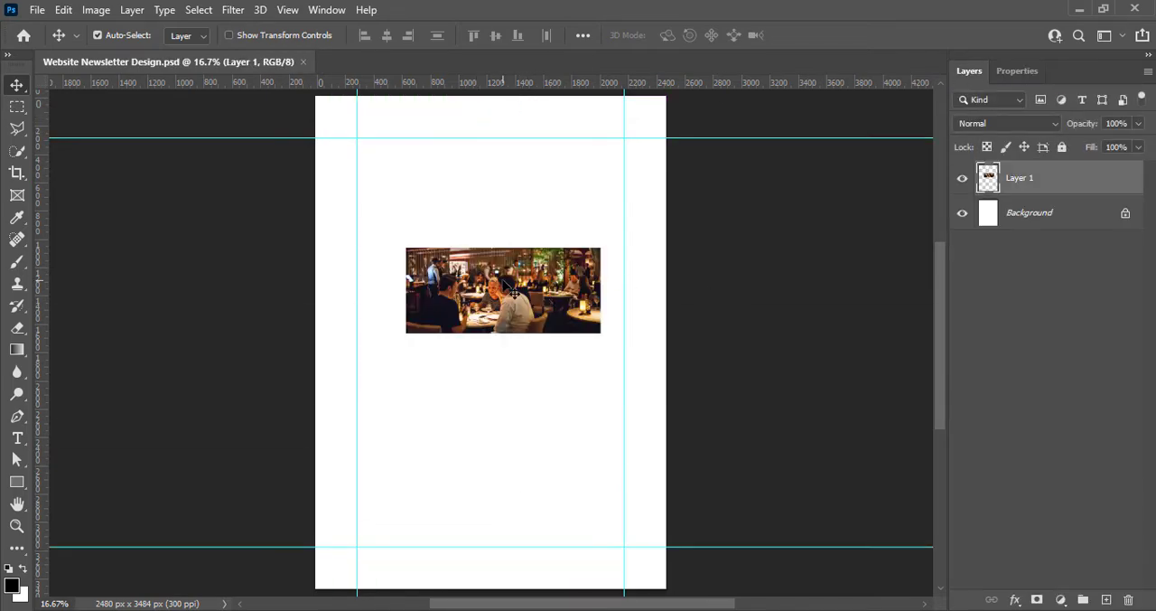
{"action": "left_click_drag", "start_coordinate": [515, 292], "coordinate": [514, 354]}
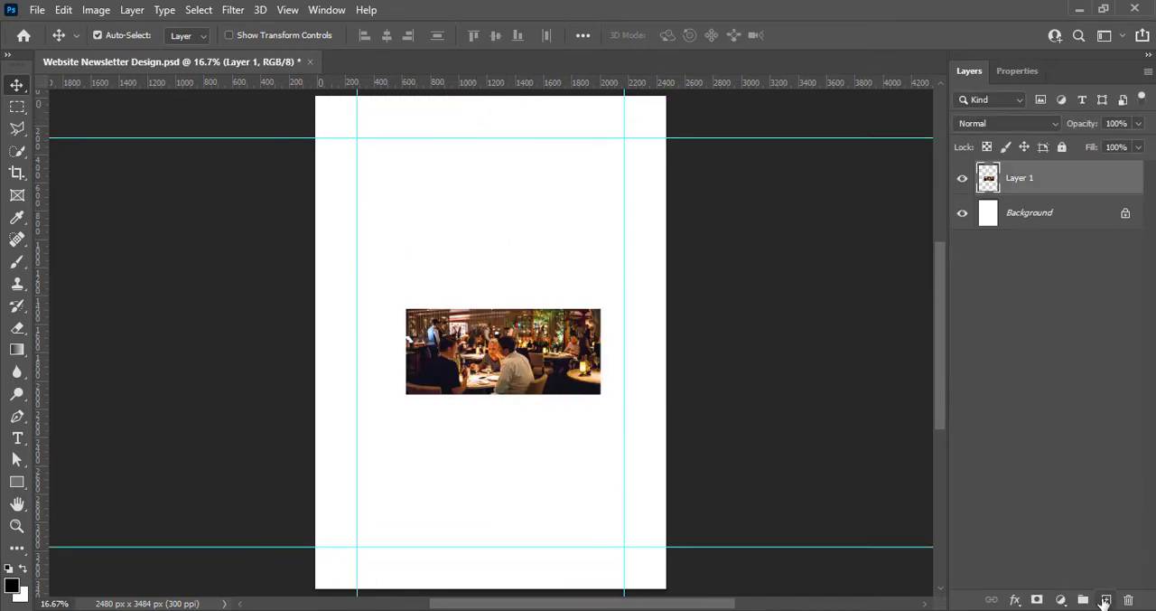
Draw a black rectangle about 2711 × 957 px across the page's upper part on a new layer and save the document
{"action": "left_click", "coordinate": [1107, 599]}
{"action": "left_click", "coordinate": [16, 482]}
{"action": "left_click_drag", "start_coordinate": [297, 92], "coordinate": [681, 227]}
{"action": "key", "text": "v"}
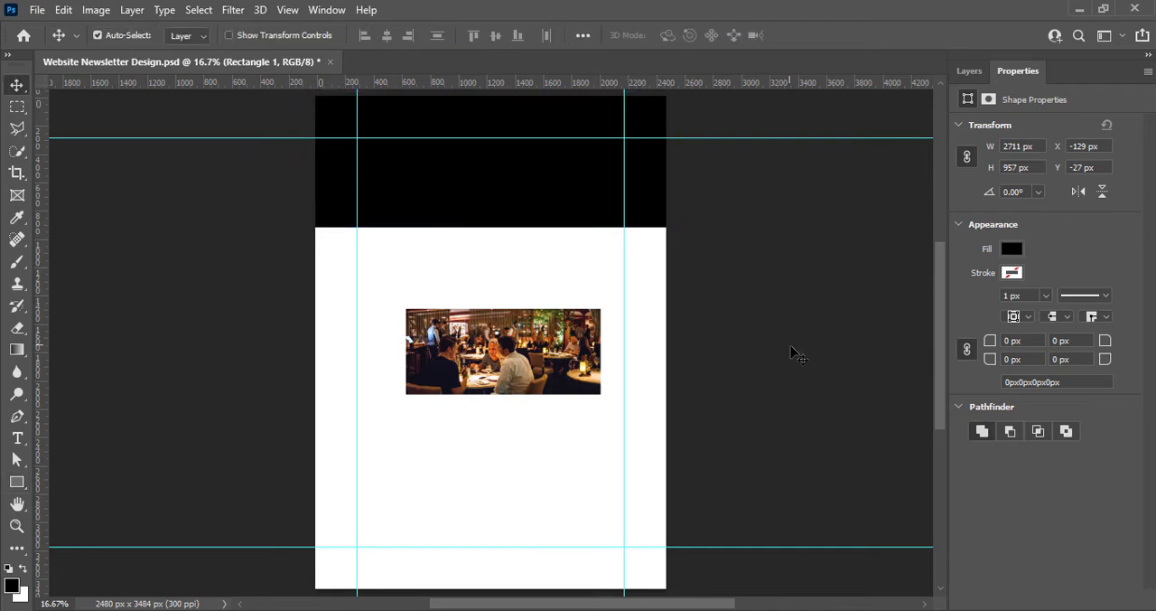
{"action": "key", "text": "ctrl+s"}
Apply a Vibrance adjustment to the restaurant photo
{"action": "left_click", "coordinate": [493, 370]}
{"action": "left_click", "coordinate": [96, 10]}
{"action": "mouse_move", "coordinate": [129, 64]}
{"action": "left_click", "coordinate": [291, 127]}
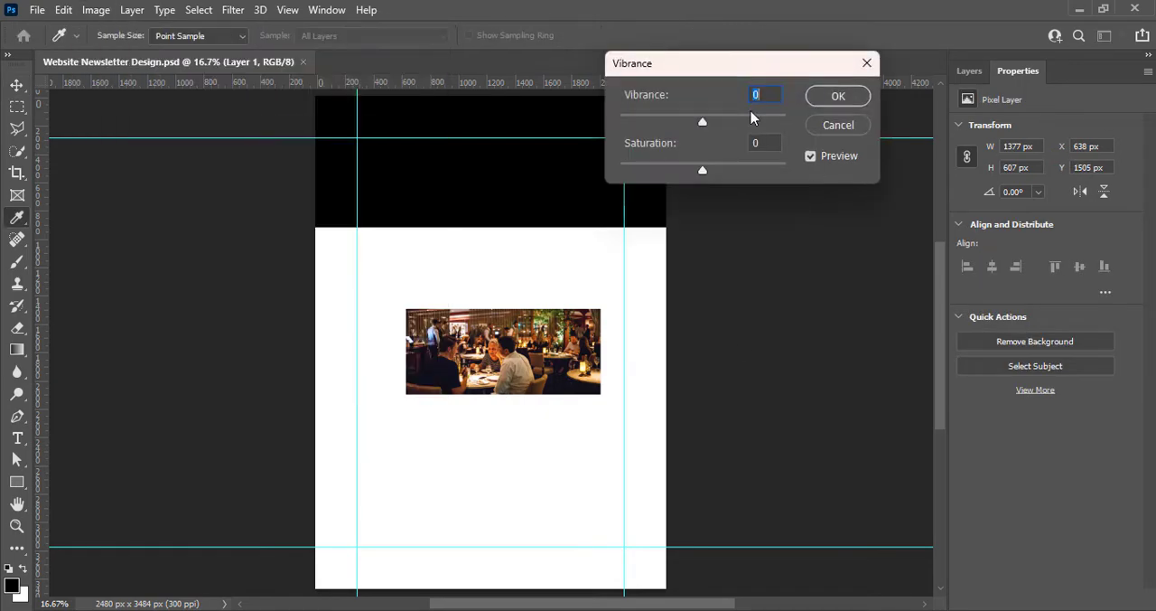
{"action": "left_click", "coordinate": [838, 96]}
Adjust the restaurant photo with Brightness/Contrast, using a brightness of about 5 and a contrast of 26
{"action": "left_click", "coordinate": [96, 10]}
{"action": "left_click", "coordinate": [316, 40]}
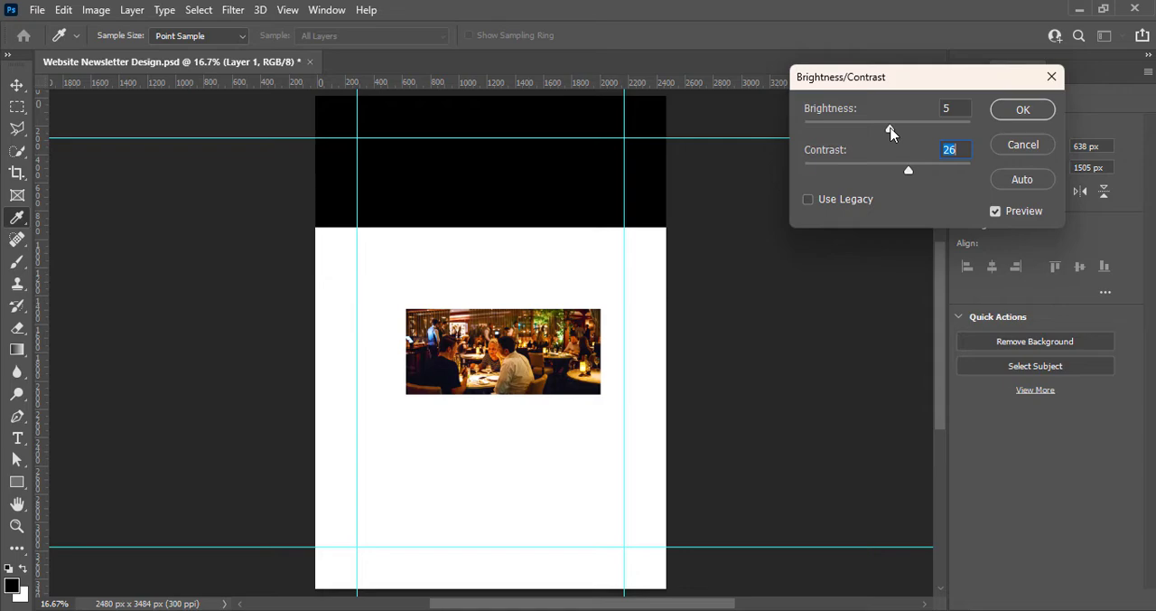
{"action": "left_click", "coordinate": [1022, 111]}
Move the photo up behind the black header rectangle and lower the rectangle's opacity to 52%
{"action": "left_click_drag", "start_coordinate": [473, 355], "coordinate": [448, 202]}
{"action": "left_click", "coordinate": [970, 73]}
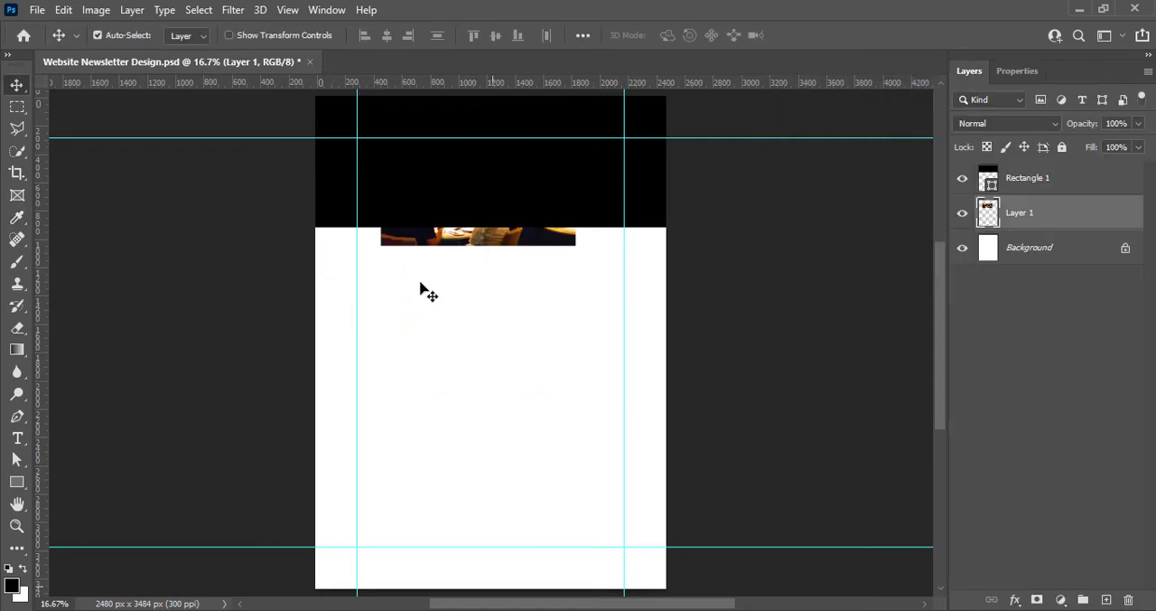
{"action": "left_click", "coordinate": [1024, 178]}
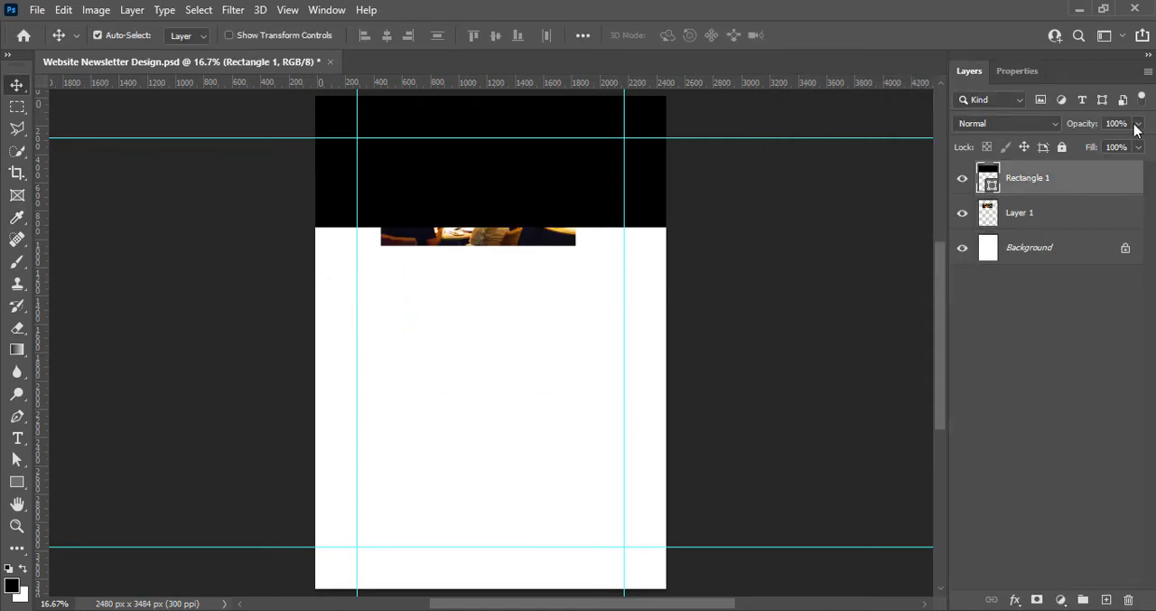
{"action": "left_click", "coordinate": [1138, 123]}
{"action": "left_click_drag", "start_coordinate": [1123, 148], "coordinate": [1103, 147]}
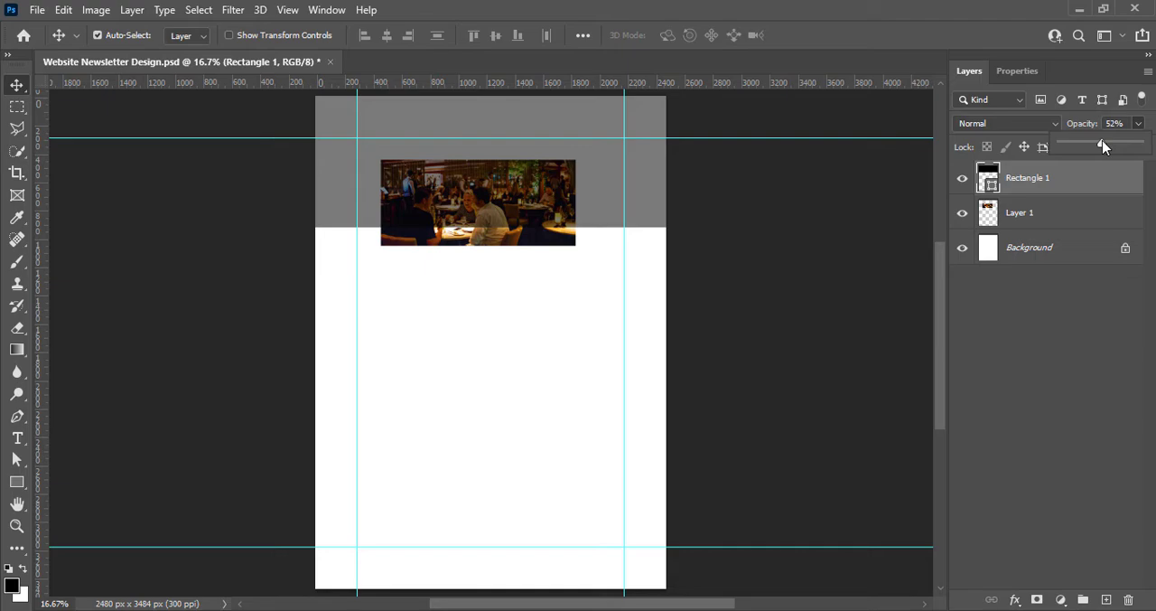
Scale the photo proportionally to about 182% and position it to span the full page width behind the header rectangle
{"action": "left_click", "coordinate": [1049, 214]}
{"action": "scroll", "coordinate": [544, 238], "scroll_direction": "up", "scroll_amount": 1}
{"action": "left_click_drag", "start_coordinate": [498, 219], "coordinate": [695, 231]}
{"action": "left_click", "coordinate": [1016, 224]}
{"action": "key", "text": "ctrl+t"}
{"action": "left_click_drag", "start_coordinate": [594, 226], "coordinate": [595, 197]}
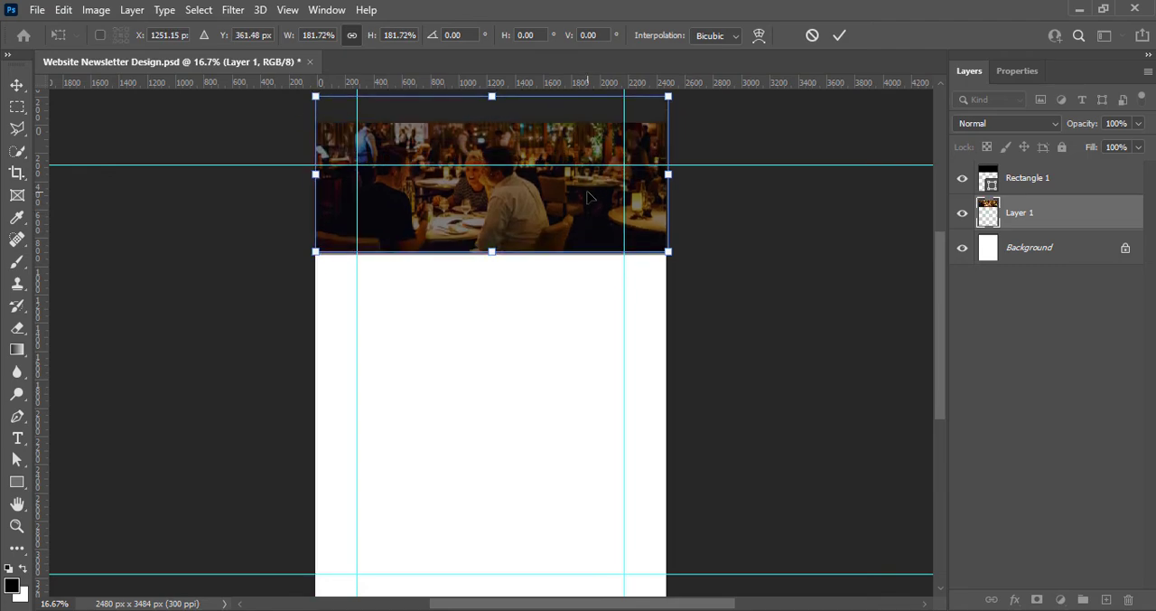
{"action": "left_click", "coordinate": [839, 36]}
Set the opacity of the black header rectangle to 53%
{"action": "left_click", "coordinate": [1028, 178]}
{"action": "left_click", "coordinate": [1138, 123]}
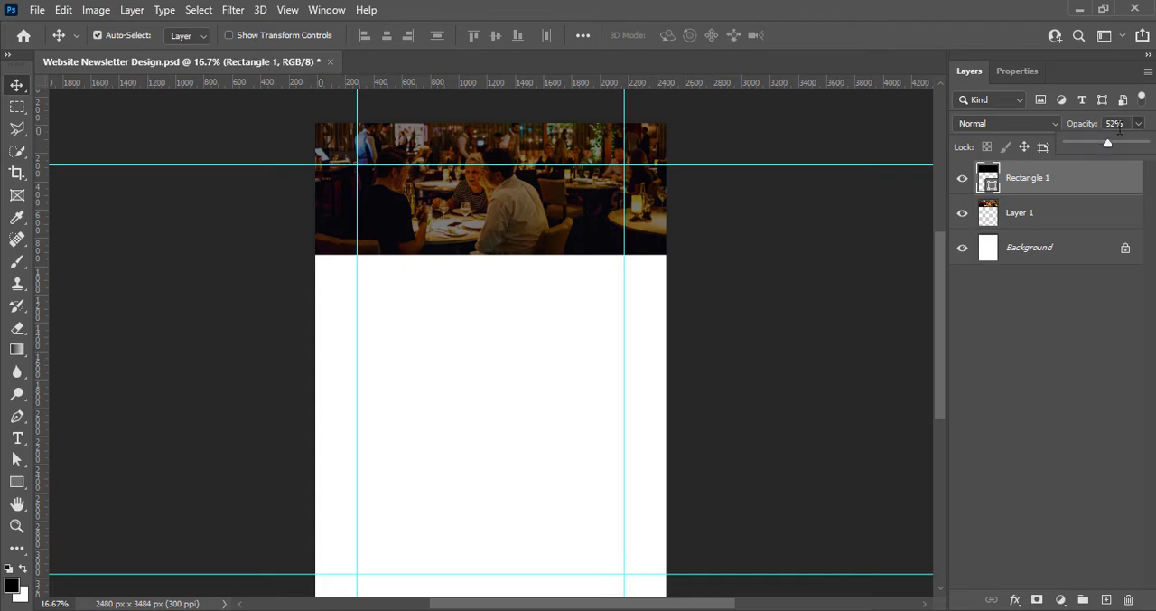
{"action": "left_click_drag", "start_coordinate": [1146, 142], "coordinate": [1110, 147]}
Apply Hue/Saturation to the header photo with hue 0, slightly higher saturation and slightly lower lightness
{"action": "left_click", "coordinate": [1057, 226]}
{"action": "left_click", "coordinate": [95, 9]}
{"action": "mouse_move", "coordinate": [126, 51]}
{"action": "left_click", "coordinate": [298, 141]}
{"action": "mouse_move", "coordinate": [849, 200]}
{"action": "left_mouse_down"}
{"action": "mouse_move", "coordinate": [774, 198]}
{"action": "mouse_move", "coordinate": [857, 199]}
{"action": "left_mouse_up"}
{"action": "type", "text": "0"}
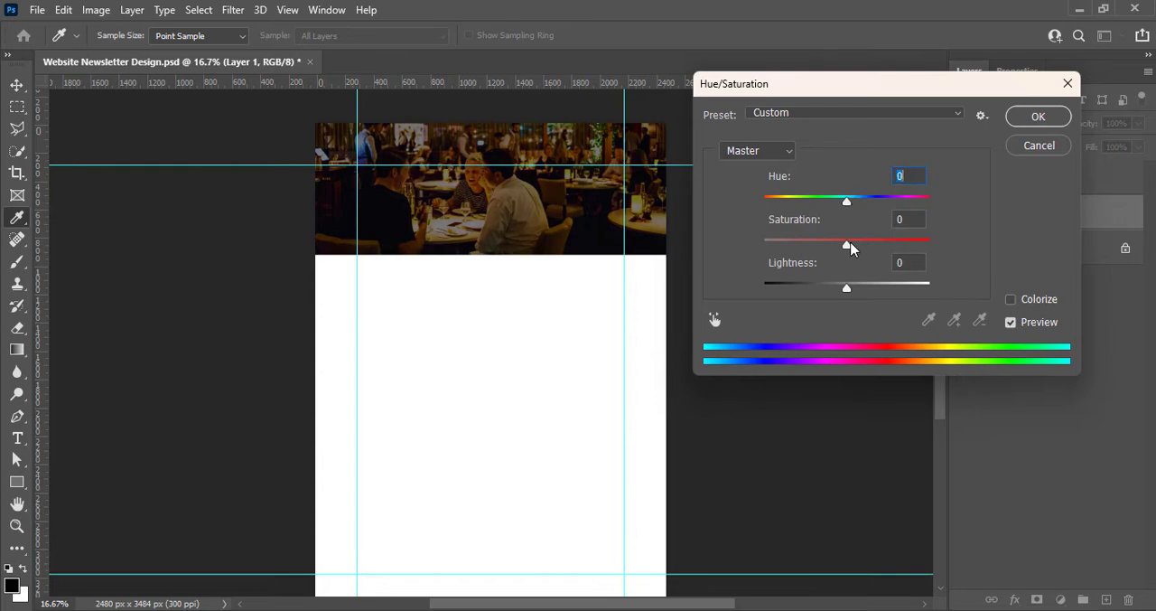
{"action": "mouse_move", "coordinate": [846, 244]}
{"action": "left_mouse_down"}
{"action": "mouse_move", "coordinate": [830, 244]}
{"action": "mouse_move", "coordinate": [859, 244]}
{"action": "left_mouse_up"}
{"action": "left_click_drag", "start_coordinate": [845, 288], "coordinate": [844, 289]}
{"action": "left_click", "coordinate": [1028, 119]}
Brighten the header photo by raising the midtones of its RGB curve, and save the document
{"action": "left_click", "coordinate": [96, 10]}
{"action": "mouse_move", "coordinate": [119, 53]}
{"action": "left_click", "coordinate": [291, 86]}
{"action": "left_click_drag", "start_coordinate": [858, 94], "coordinate": [1056, 93]}
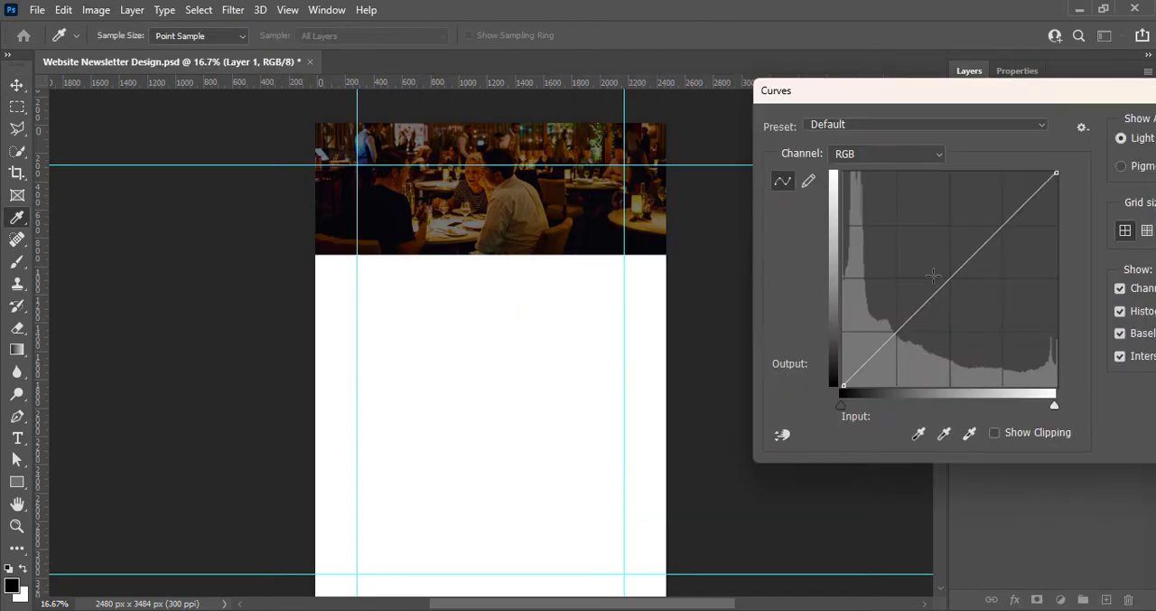
{"action": "left_click_drag", "start_coordinate": [947, 279], "coordinate": [955, 241]}
{"action": "left_click_drag", "start_coordinate": [971, 97], "coordinate": [716, 128]}
{"action": "key", "text": "Return"}
{"action": "key", "text": "v"}
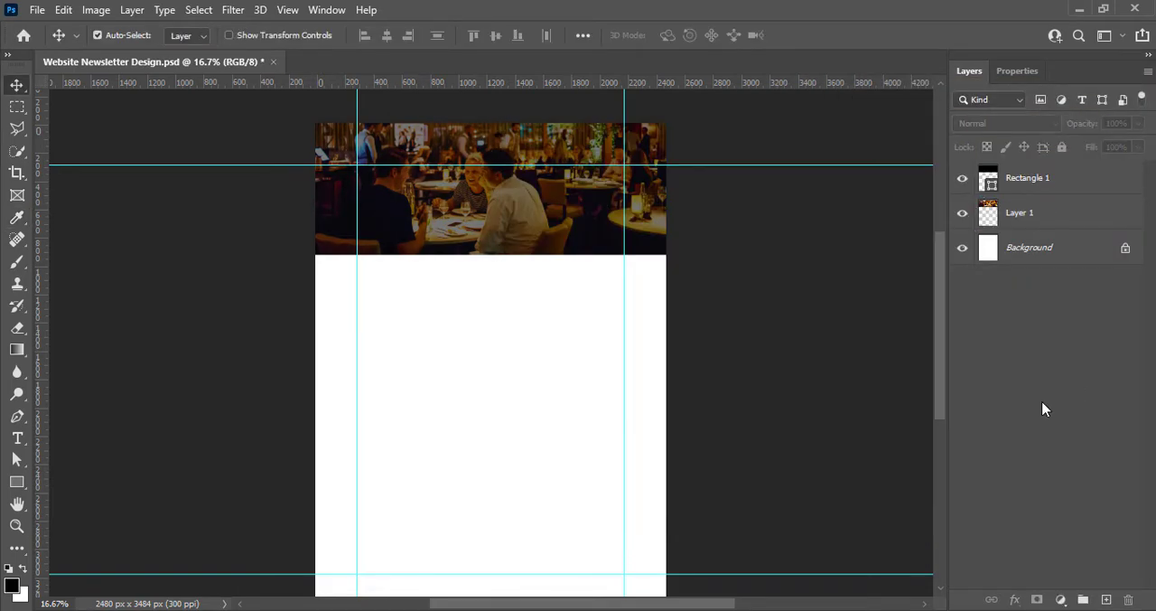
{"action": "left_click", "coordinate": [1040, 184]}
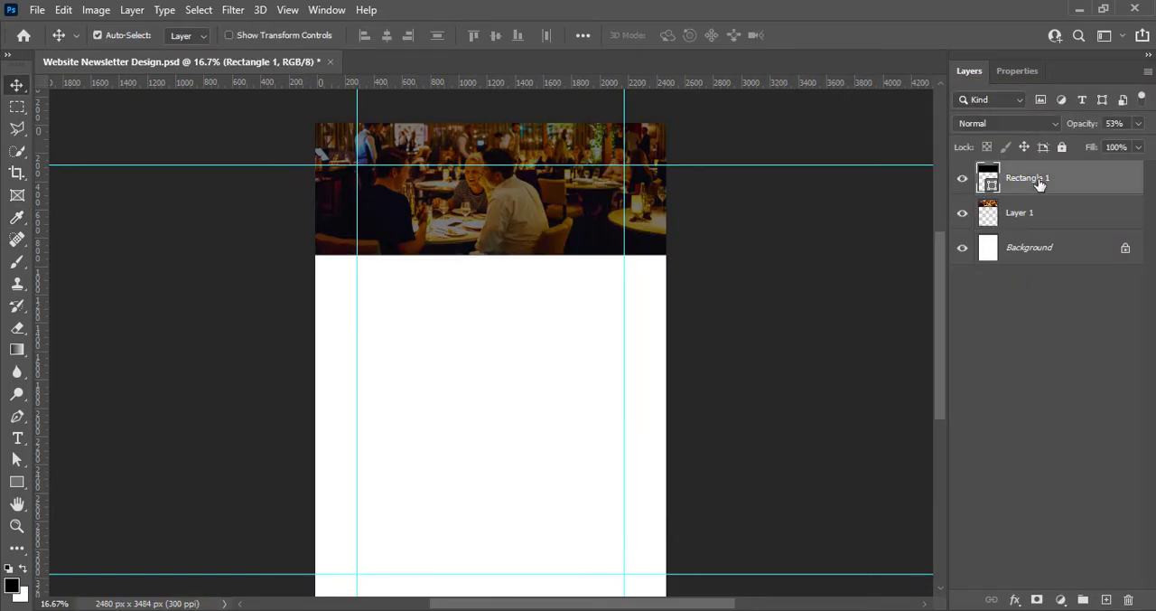
{"action": "left_click", "coordinate": [1001, 366]}
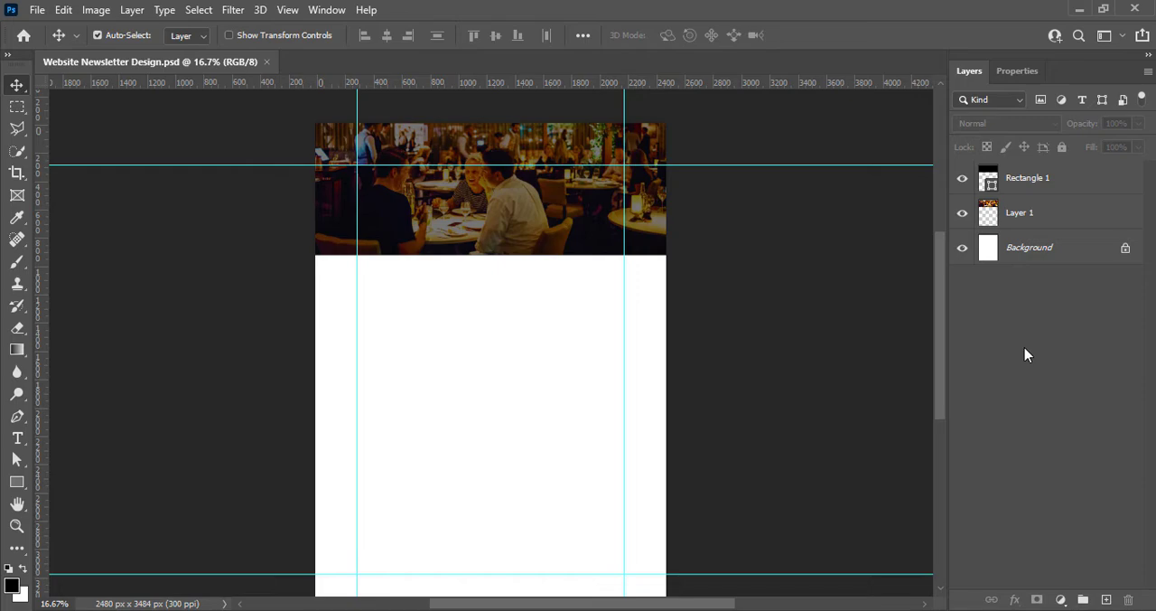
Draw a rectangle about 2537 × 927 px across the page directly below the header photo and fill it with white
{"action": "left_click", "coordinate": [1106, 599]}
{"action": "left_click", "coordinate": [15, 482]}
{"action": "left_click_drag", "start_coordinate": [311, 255], "coordinate": [669, 385]}
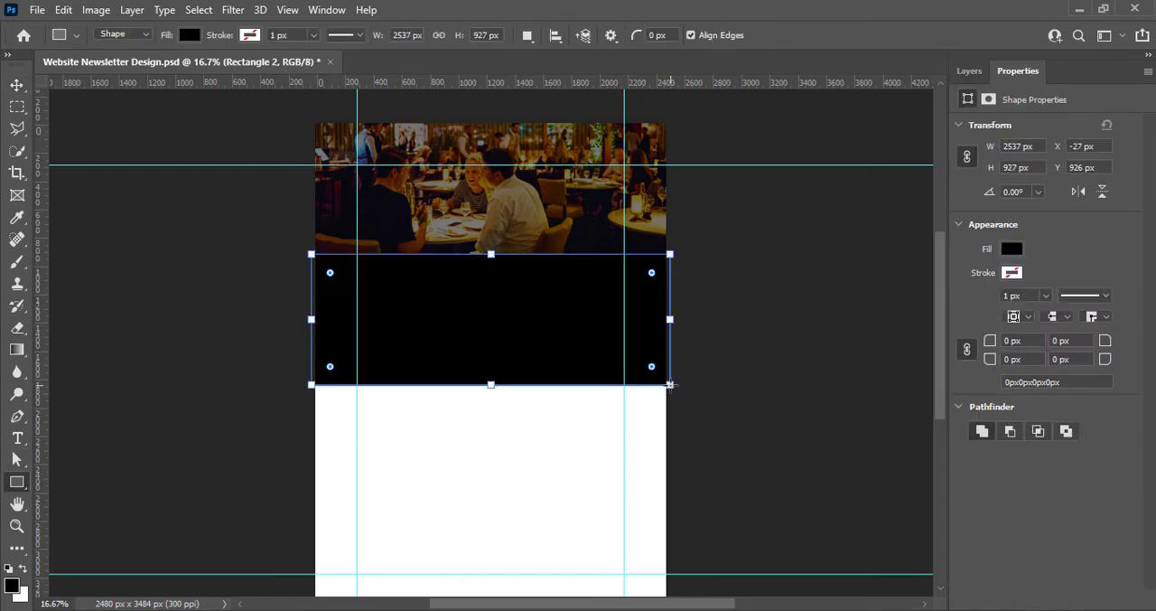
{"action": "left_click", "coordinate": [1011, 249]}
{"action": "left_click", "coordinate": [970, 341]}
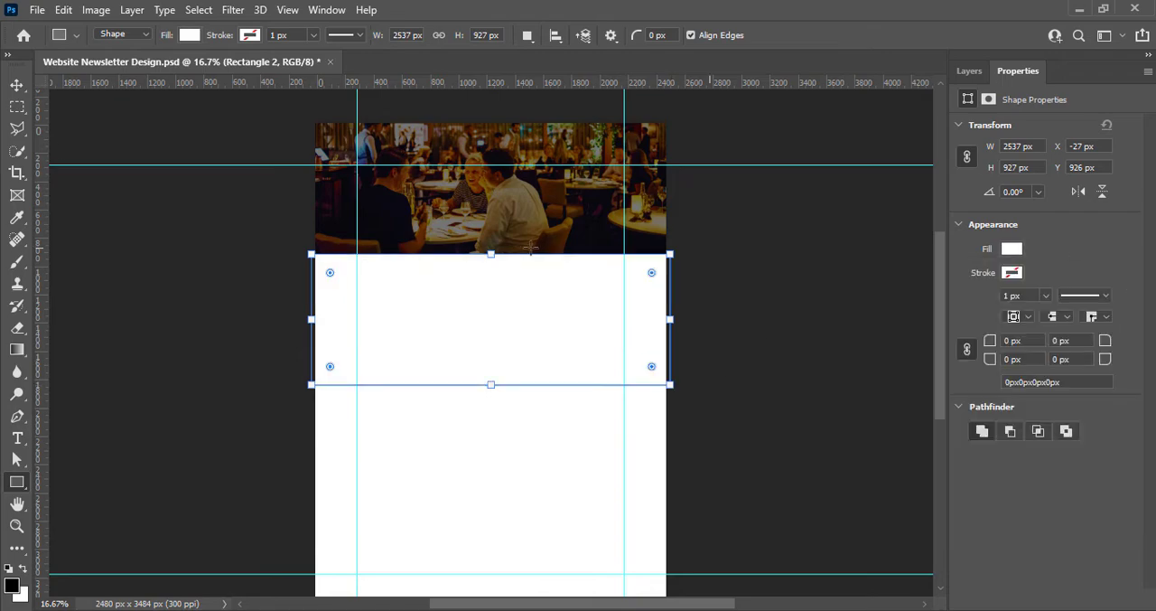
{"action": "left_click", "coordinate": [16, 85]}
{"action": "left_click", "coordinate": [970, 71]}
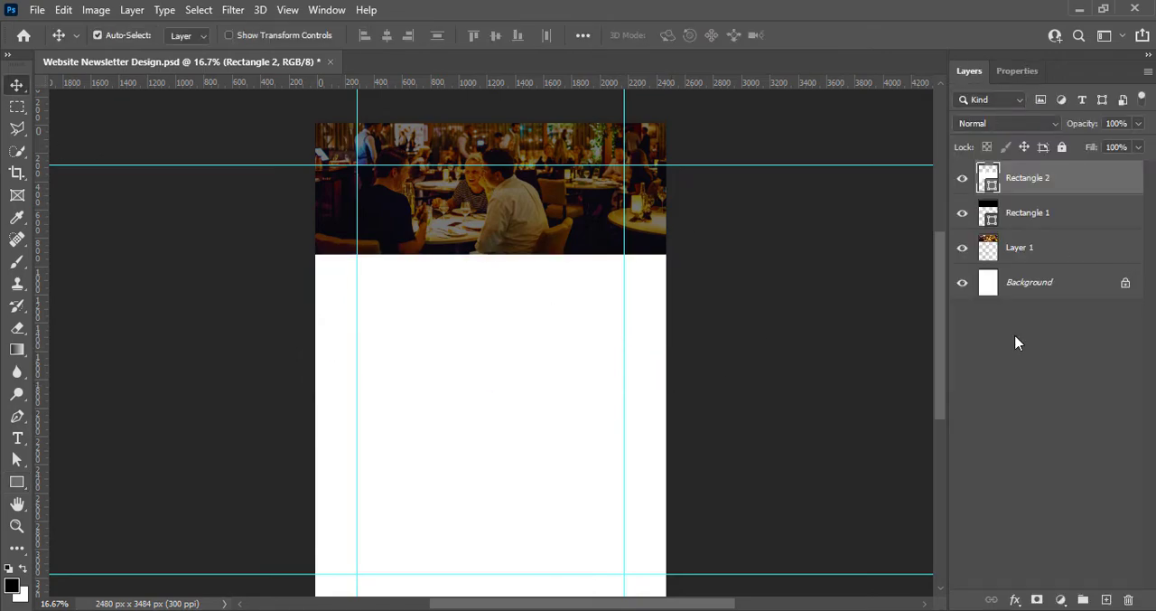
Draw a black rectangle about 895 × 891 px over the white band, ending at the vertical guide of the right margin
{"action": "left_click", "coordinate": [1109, 599]}
{"action": "left_click", "coordinate": [16, 482]}
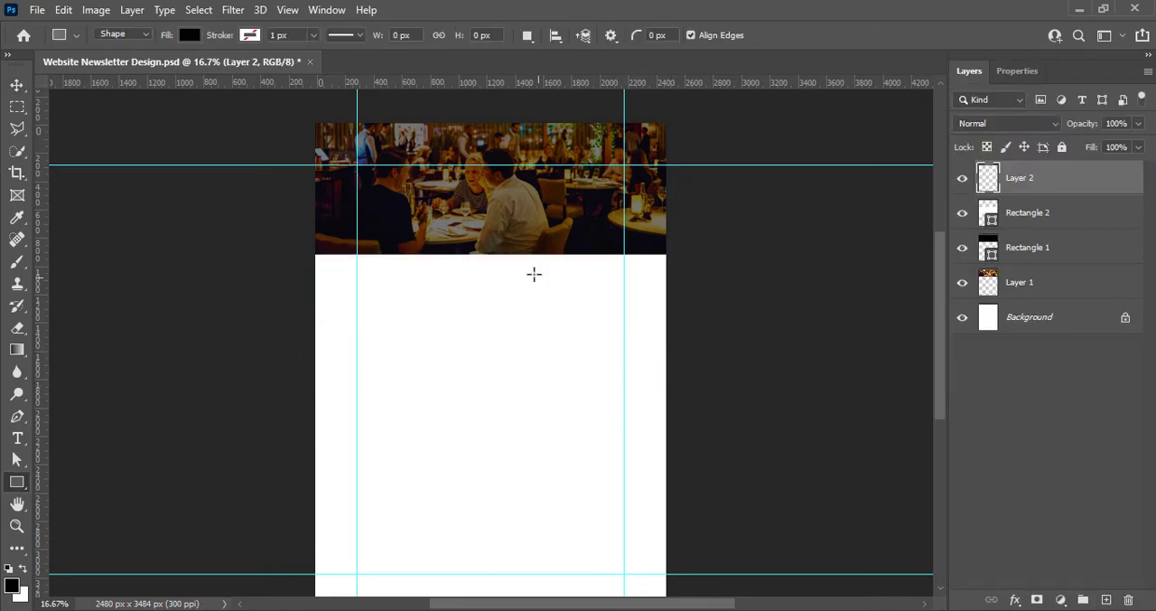
{"action": "left_click_drag", "start_coordinate": [498, 257], "coordinate": [624, 381]}
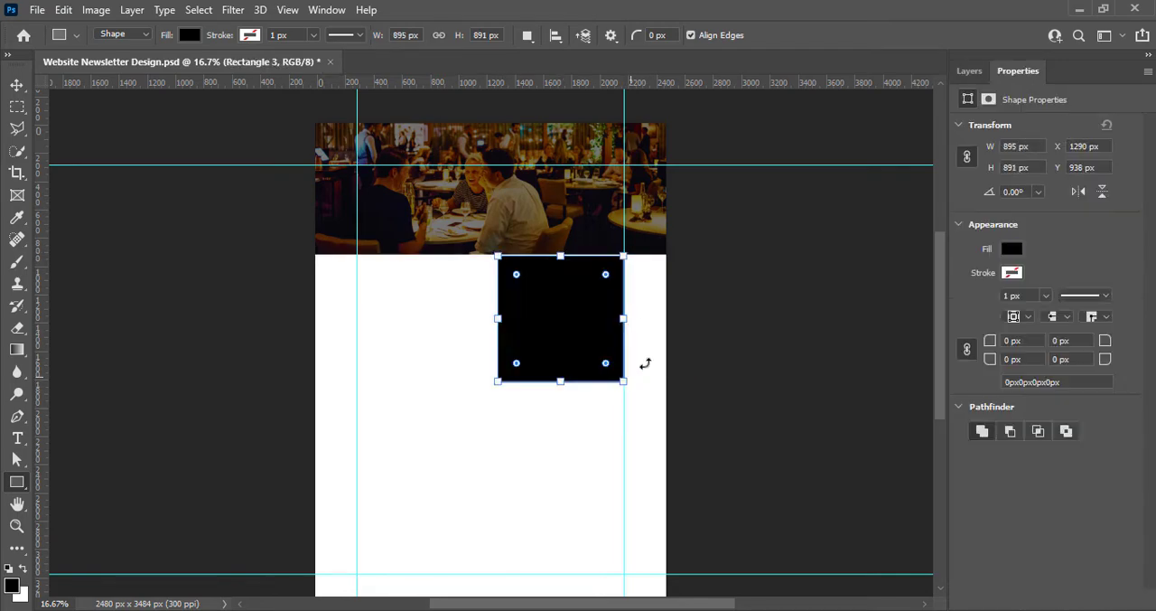
{"action": "left_click", "coordinate": [973, 74]}
{"action": "key", "text": "v"}
Move the black square flush with the header photo and shorten the wide white rectangle to match the square's lower edge
{"action": "left_click", "coordinate": [1028, 213]}
{"action": "key", "text": "ctrl+t"}
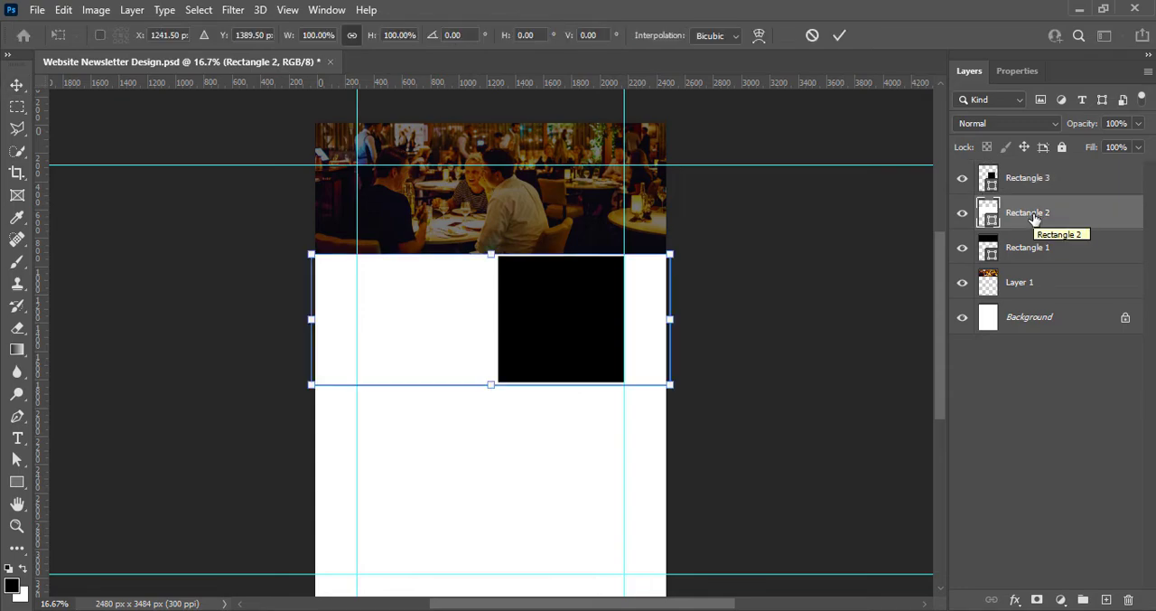
{"action": "left_click_drag", "start_coordinate": [491, 384], "coordinate": [493, 383]}
{"action": "left_click", "coordinate": [1040, 247]}
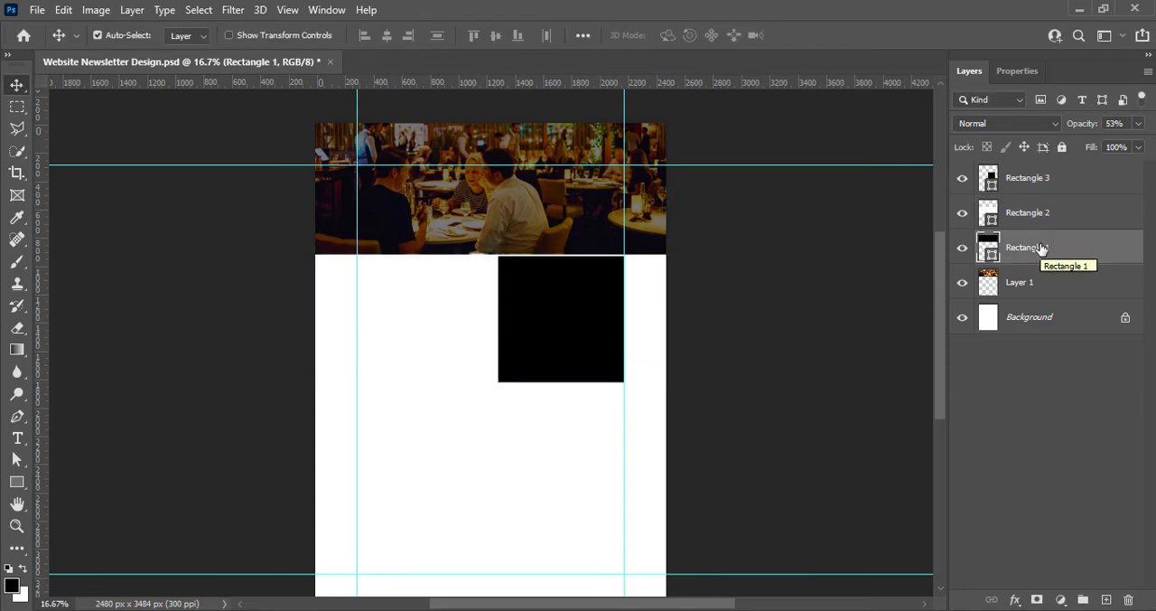
{"action": "left_click", "coordinate": [1031, 183]}
{"action": "left_click", "coordinate": [1043, 217]}
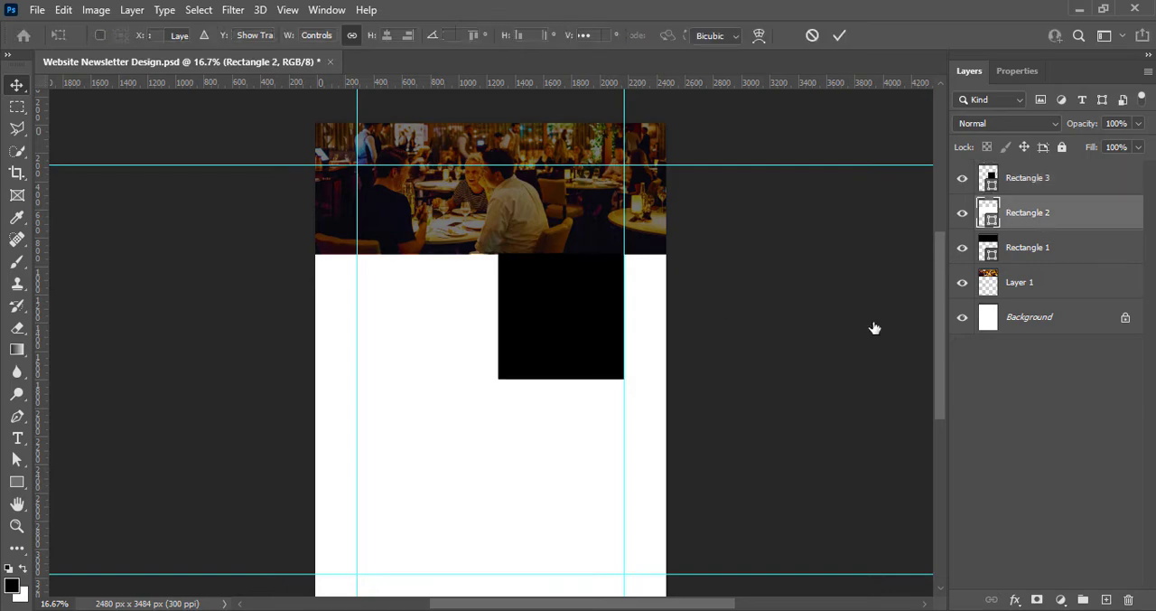
{"action": "key", "text": "ctrl+t"}
{"action": "left_click_drag", "start_coordinate": [491, 380], "coordinate": [490, 378]}
{"action": "left_click", "coordinate": [840, 35]}
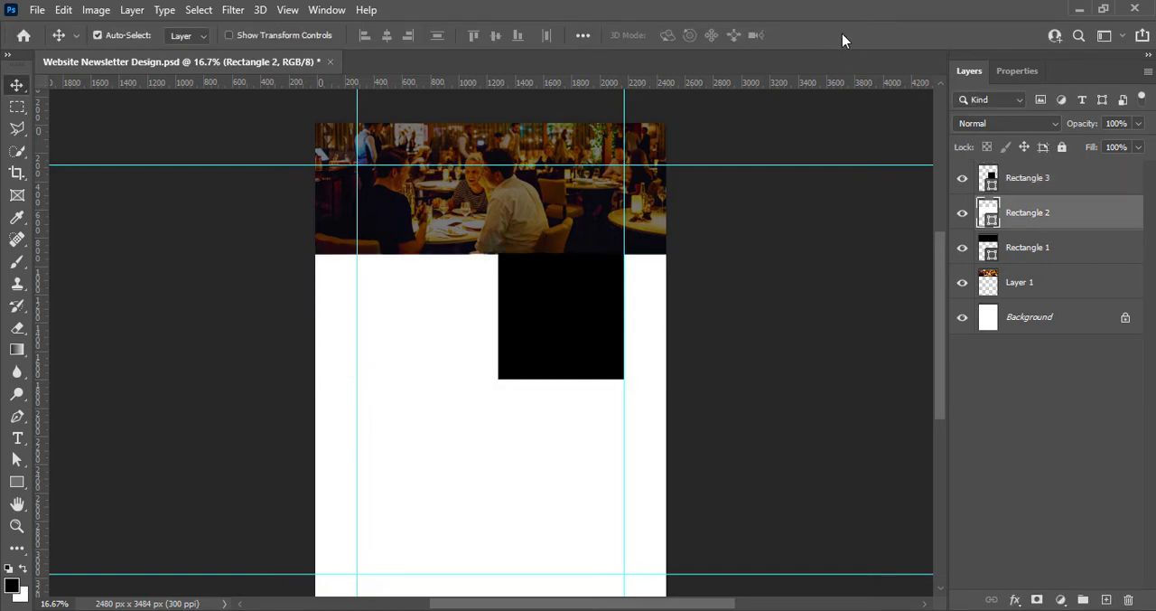
Change the fill of the wide white rectangle below the header to a light neutral grey
{"action": "double_click", "coordinate": [988, 214]}
{"action": "left_click", "coordinate": [710, 240]}
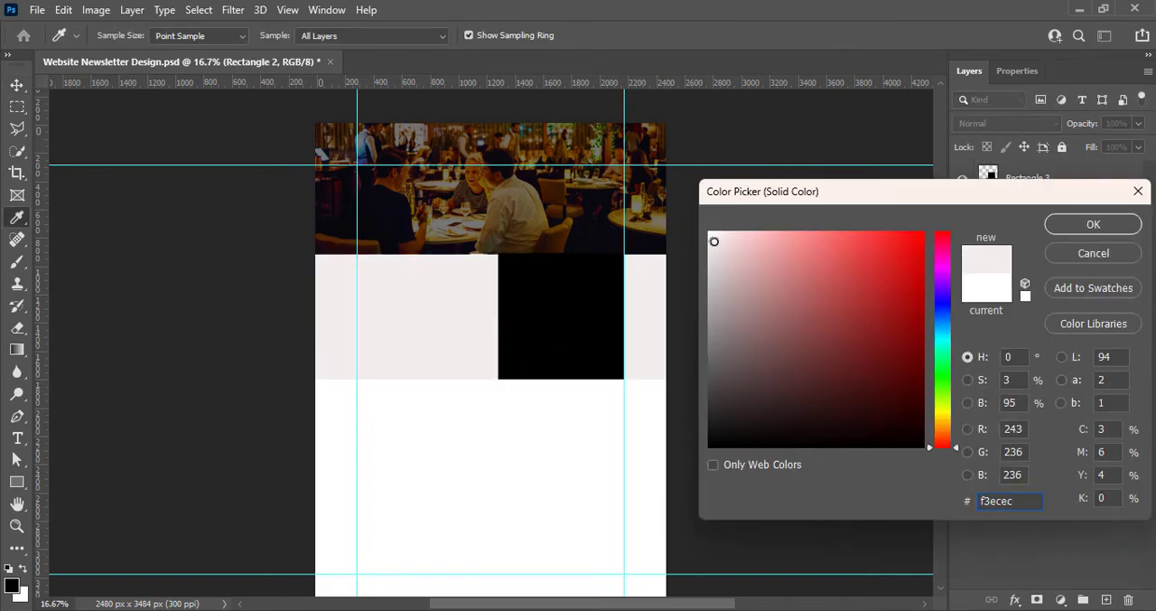
{"action": "mouse_move", "coordinate": [712, 241]}
{"action": "left_mouse_down"}
{"action": "mouse_move", "coordinate": [728, 248]}
{"action": "mouse_move", "coordinate": [715, 236]}
{"action": "mouse_move", "coordinate": [708, 246]}
{"action": "left_mouse_up"}
{"action": "left_click", "coordinate": [1073, 226]}
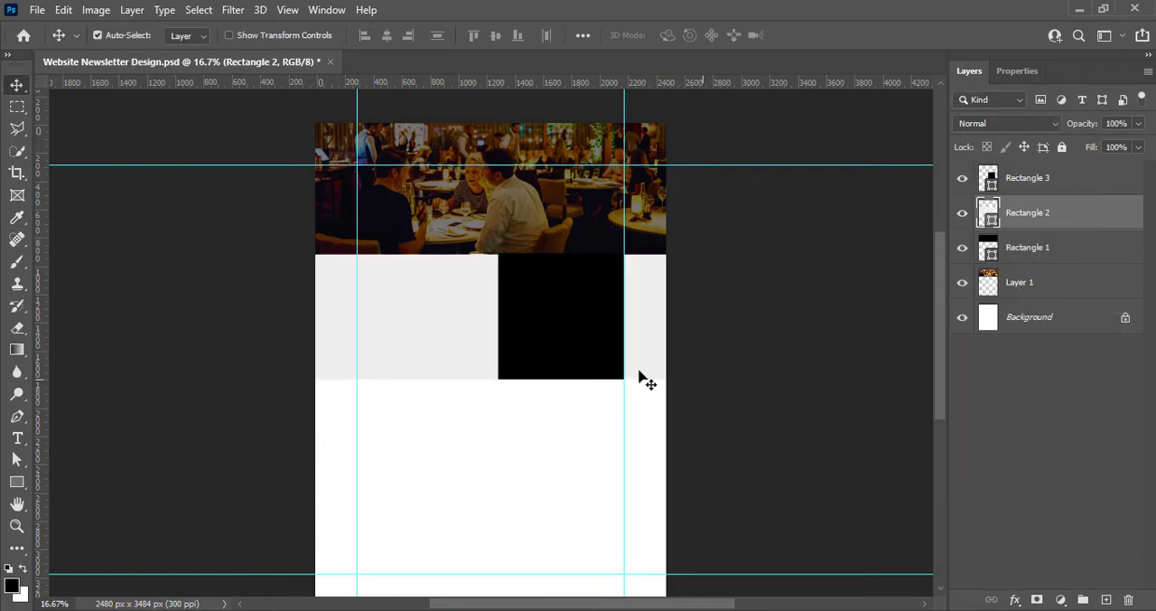
Shift the grey band and the black square together slightly down and left beneath the header photo
{"action": "left_click", "coordinate": [1033, 187], "text": "shift"}
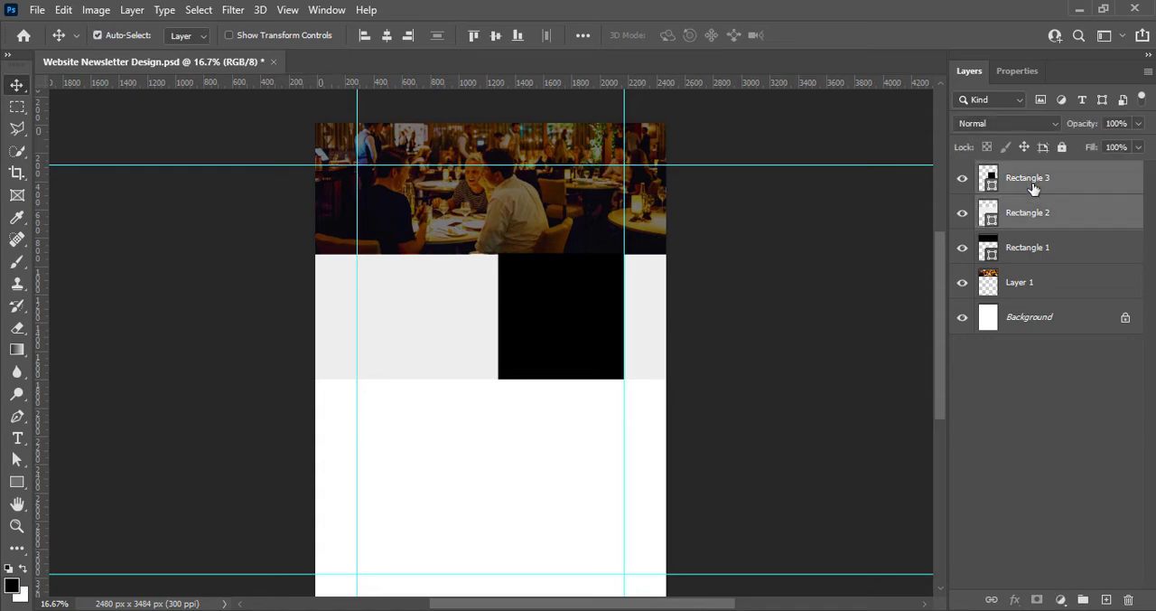
{"action": "key", "text": "ctrl+t"}
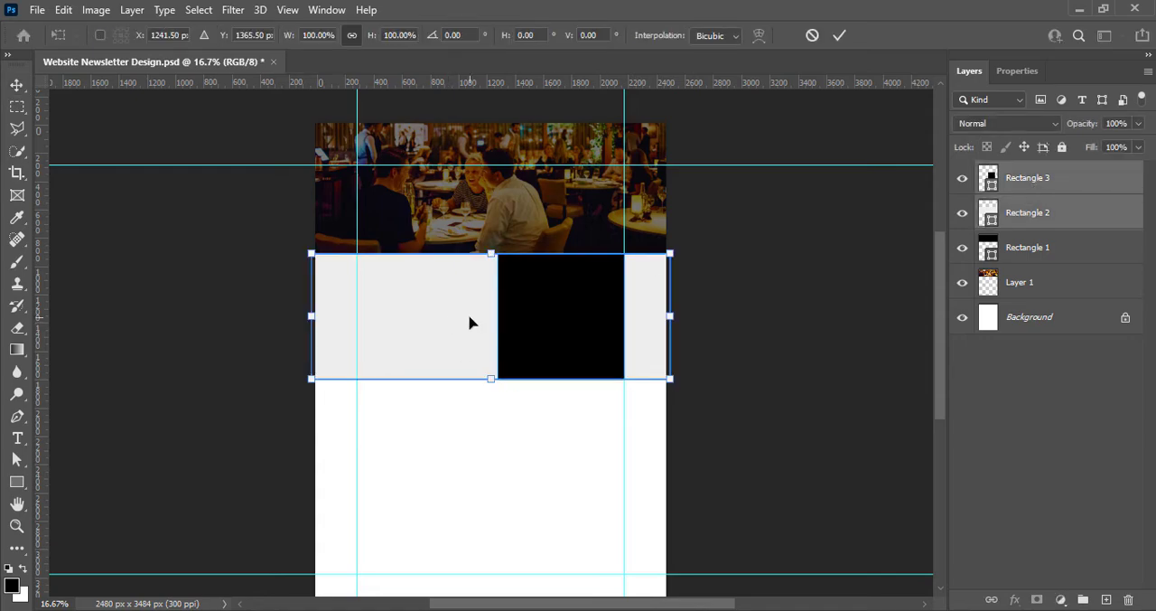
{"action": "left_click", "coordinate": [840, 35]}
{"action": "left_click_drag", "start_coordinate": [388, 323], "coordinate": [406, 338]}
{"action": "left_click", "coordinate": [839, 36]}
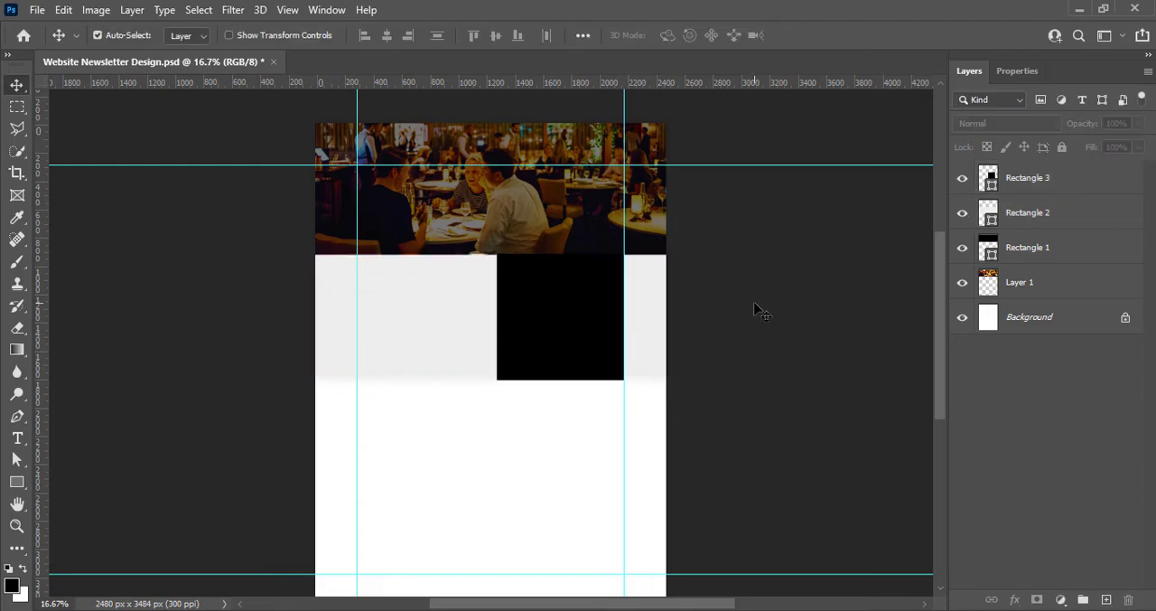
Duplicate the grey band and black square, rest the copies on the lower guide, and reduce their height to about 85%
{"action": "left_click", "coordinate": [1030, 215]}
{"action": "left_click", "coordinate": [1040, 184], "text": "shift"}
{"action": "key", "text": "ctrl+j"}
{"action": "key", "text": "ctrl+t"}
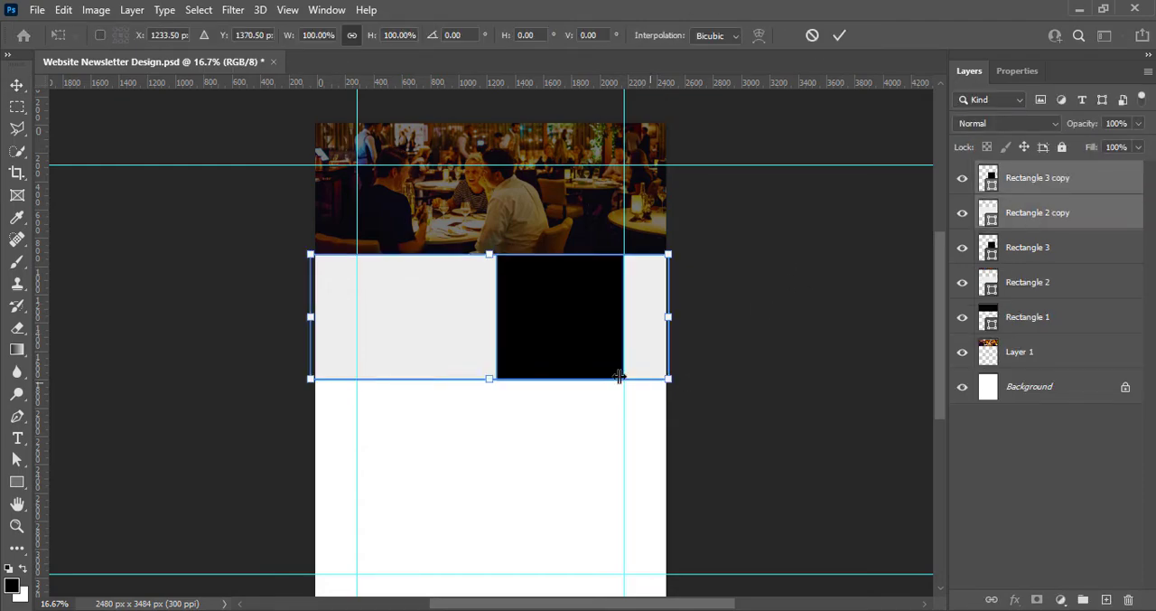
{"action": "left_click_drag", "start_coordinate": [452, 322], "coordinate": [454, 516]}
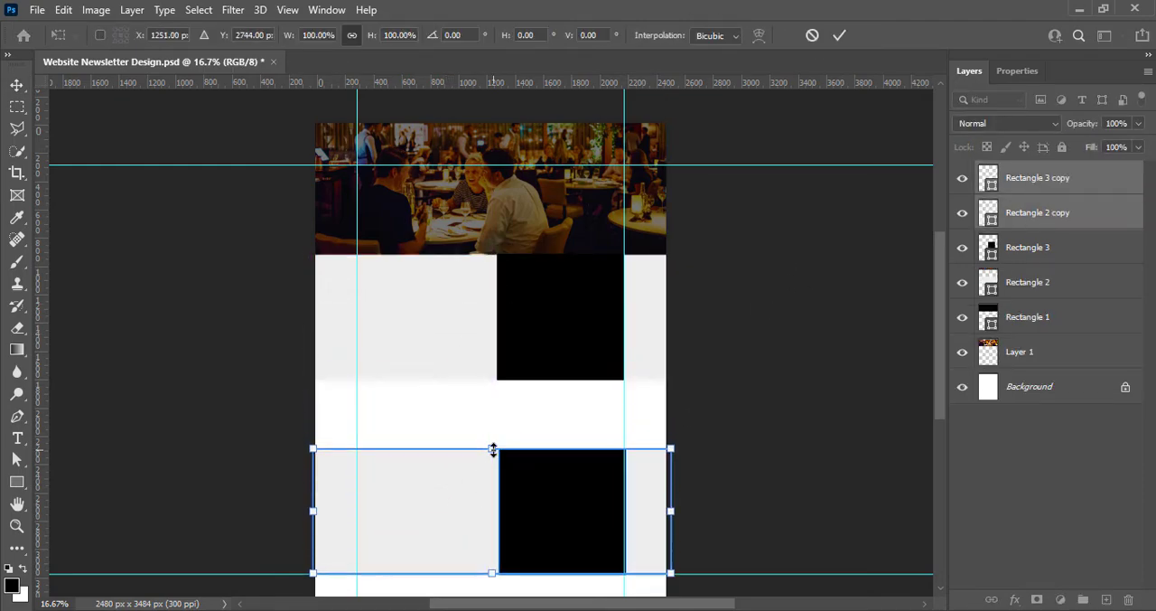
{"action": "left_click_drag", "start_coordinate": [492, 449], "coordinate": [494, 465]}
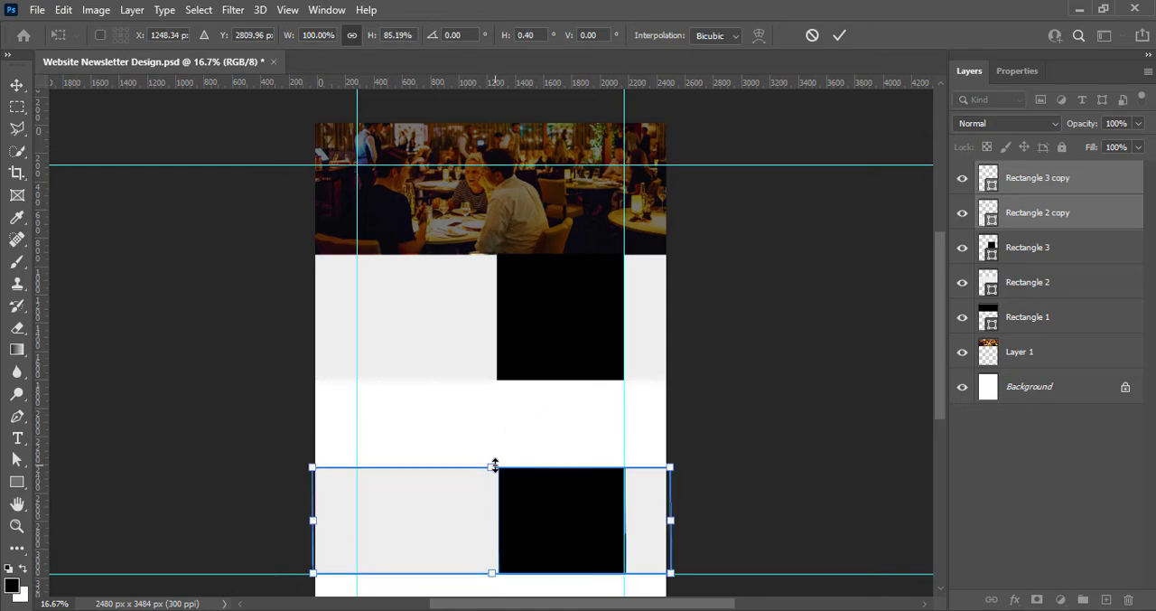
{"action": "key", "text": "Return"}
{"action": "left_click", "coordinate": [627, 361]}
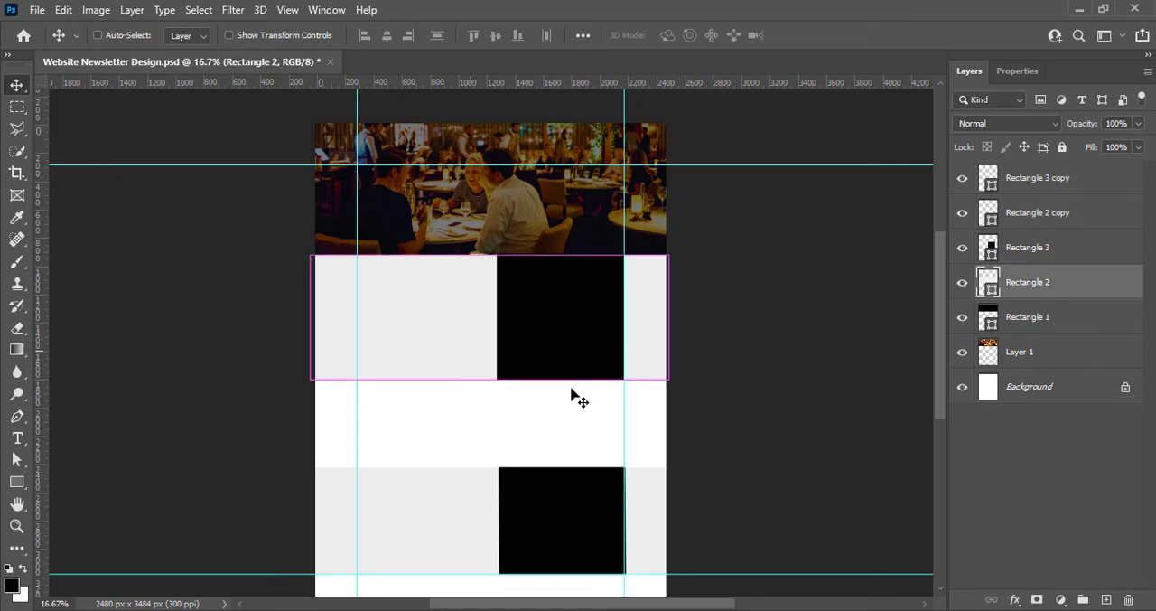
Shorten the first grey band and its black square together to match the height of the copies below
{"action": "left_click", "coordinate": [1035, 257], "text": "shift"}
{"action": "key", "text": "ctrl+t"}
{"action": "left_click_drag", "start_coordinate": [489, 379], "coordinate": [491, 362]}
{"action": "left_click", "coordinate": [839, 35]}
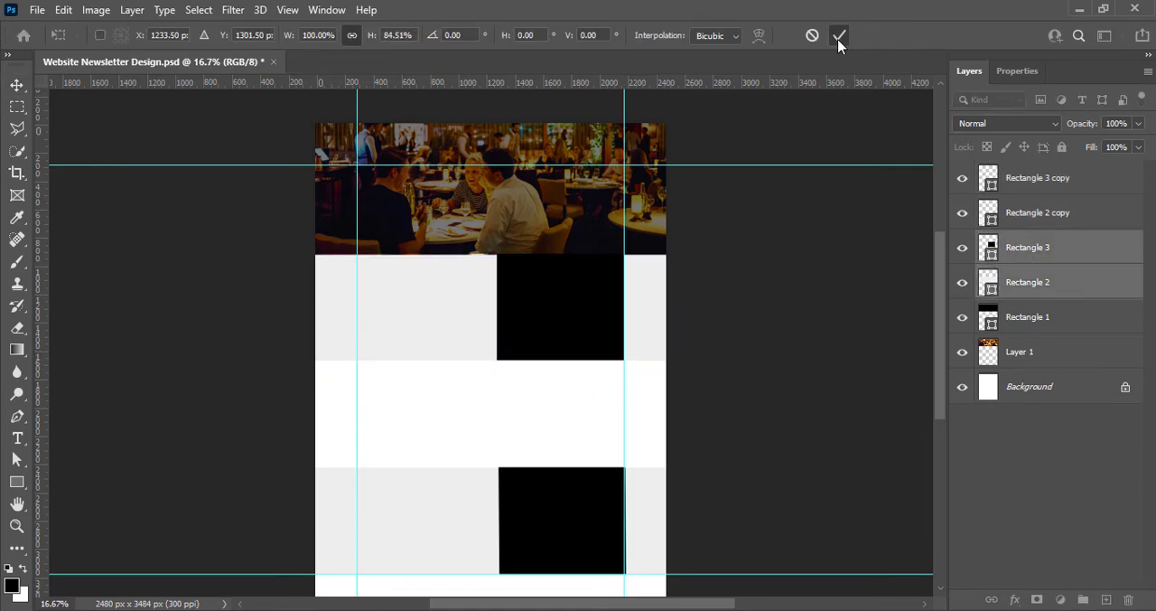
Widen the upper black square slightly by extending its left edge toward the page centre
{"action": "left_click", "coordinate": [516, 320]}
{"action": "key", "text": "ctrl+t"}
{"action": "left_click", "coordinate": [1027, 249]}
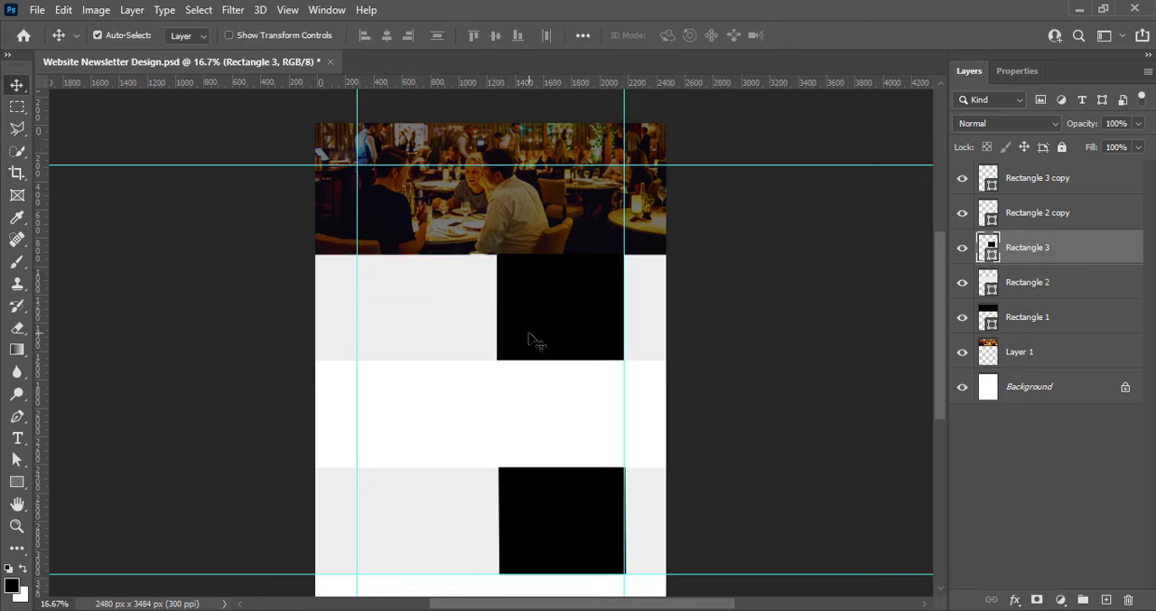
{"action": "key", "text": "ctrl+t"}
{"action": "left_click_drag", "start_coordinate": [497, 307], "coordinate": [492, 307]}
Widen the lower black square slightly and move it across its grey band against the left margin guide
{"action": "left_click", "coordinate": [549, 539]}
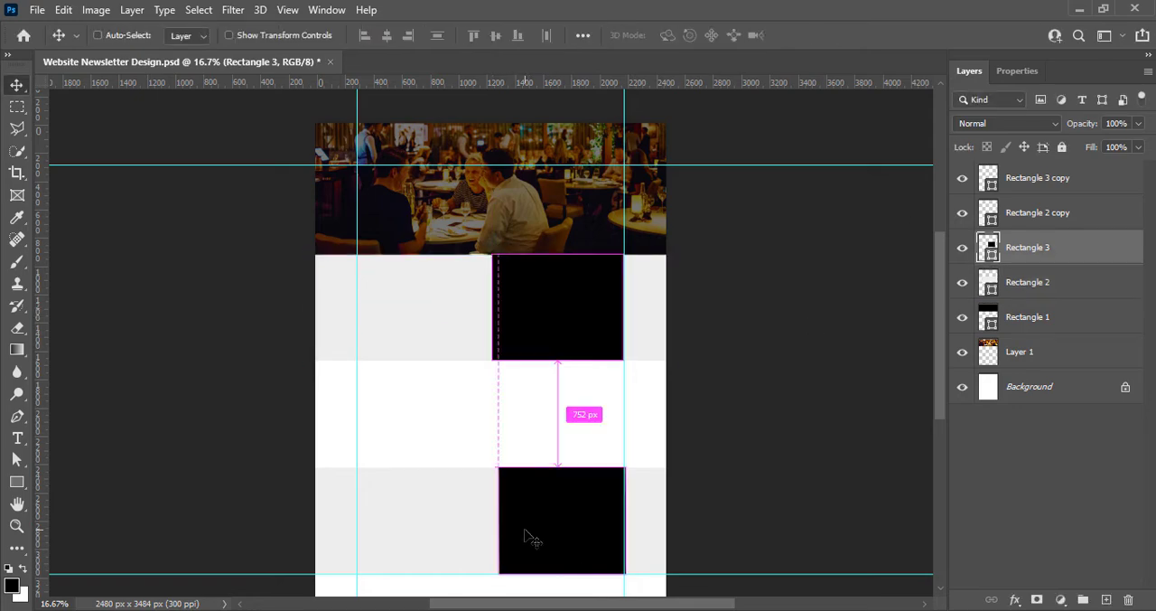
{"action": "key", "text": "ctrl+t"}
{"action": "left_click", "coordinate": [840, 36]}
{"action": "left_click", "coordinate": [1027, 177]}
{"action": "key", "text": "ctrl+t"}
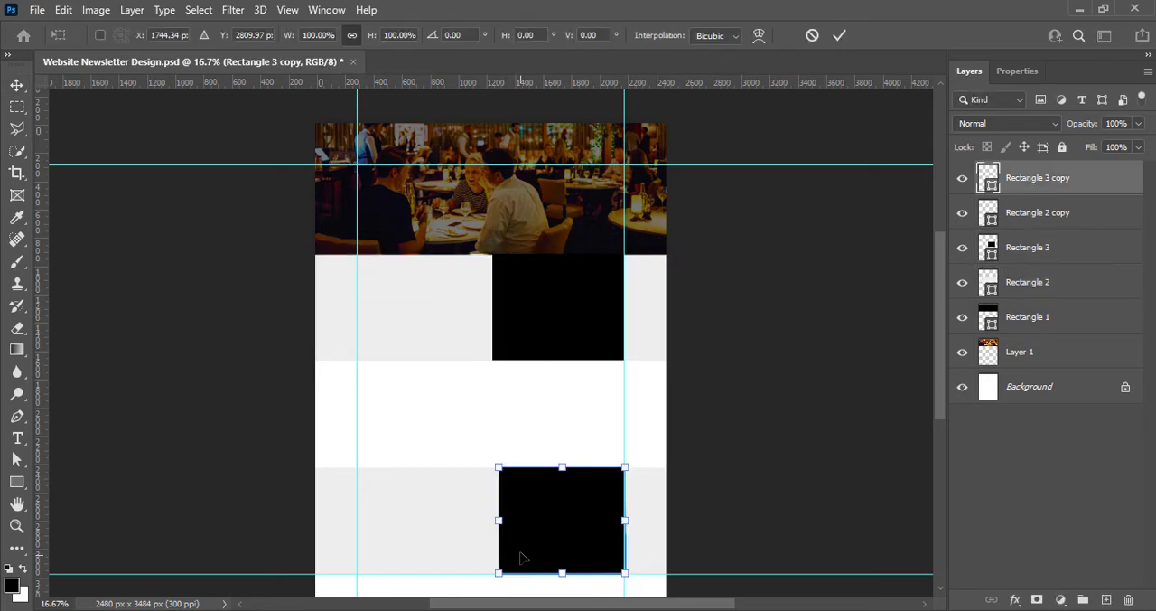
{"action": "left_click", "coordinate": [840, 37]}
{"action": "left_click_drag", "start_coordinate": [542, 526], "coordinate": [401, 526]}
Nudge the upper black square against the right margin guide and add a vertical guide along its left edge
{"action": "left_click_drag", "start_coordinate": [569, 341], "coordinate": [572, 340]}
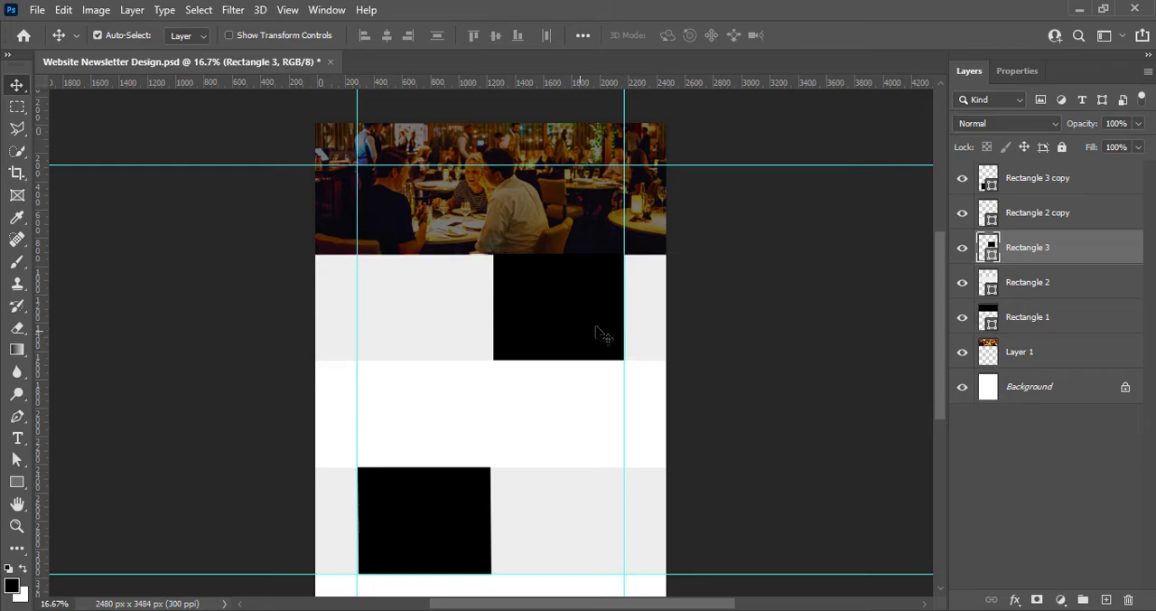
{"action": "left_click", "coordinate": [739, 309]}
{"action": "left_click_drag", "start_coordinate": [38, 483], "coordinate": [495, 478]}
{"action": "left_click", "coordinate": [509, 336]}
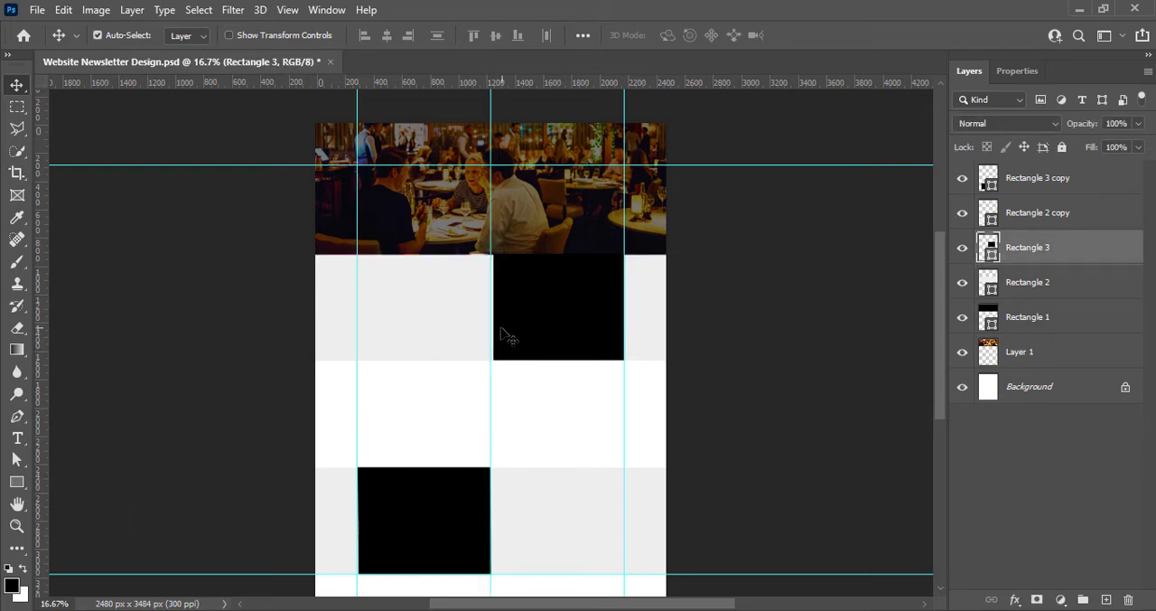
{"action": "mouse_move", "coordinate": [492, 285]}
{"action": "left_mouse_down"}
{"action": "mouse_move", "coordinate": [498, 258]}
{"action": "mouse_move", "coordinate": [494, 271]}
{"action": "left_mouse_up"}
Stretch the lower black square's right edge to the centre guide and save the document
{"action": "left_click", "coordinate": [446, 516]}
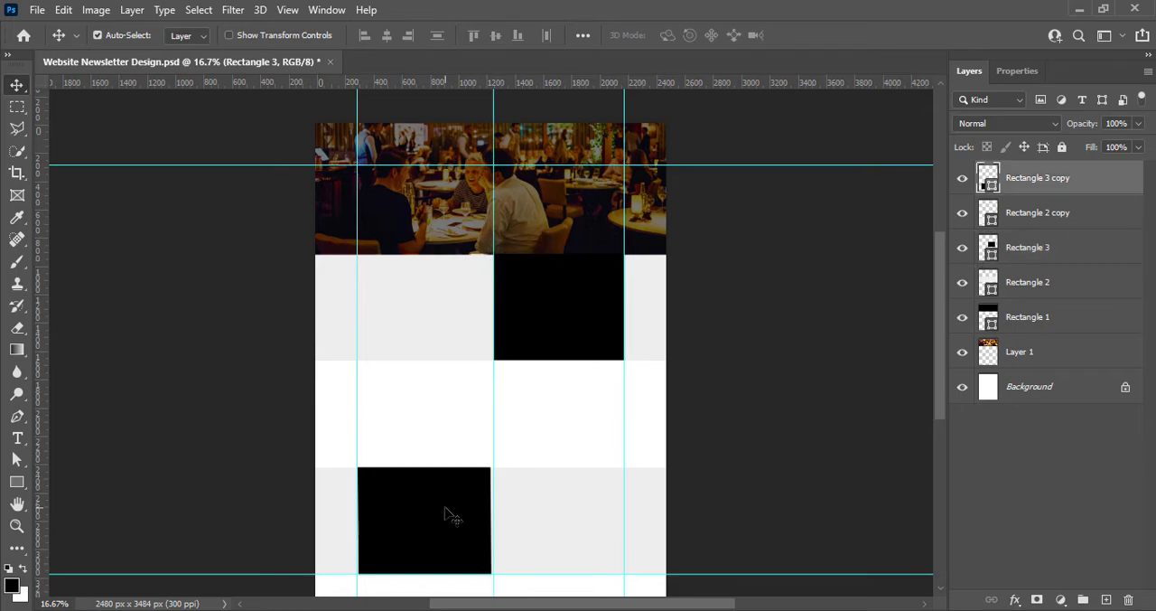
{"action": "key", "text": "ctrl+t"}
{"action": "left_click_drag", "start_coordinate": [490, 520], "coordinate": [499, 519]}
{"action": "left_click", "coordinate": [839, 35]}
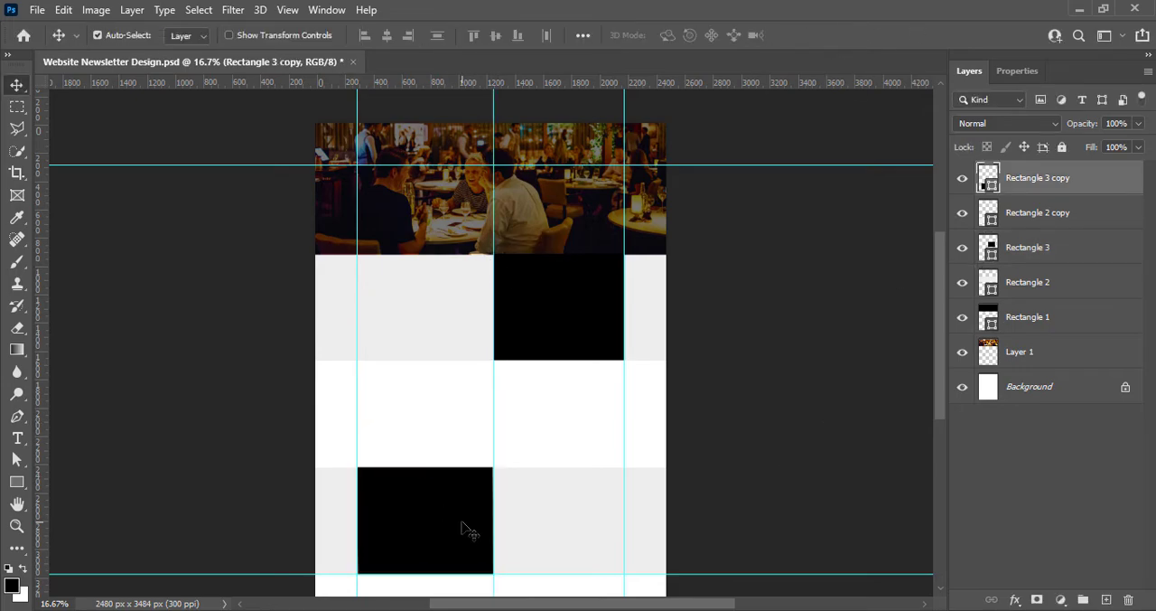
{"action": "key", "text": "ctrl+s"}
Move the lower black square up into the white area between the grey bands and halve its width
{"action": "left_click_drag", "start_coordinate": [426, 512], "coordinate": [426, 418]}
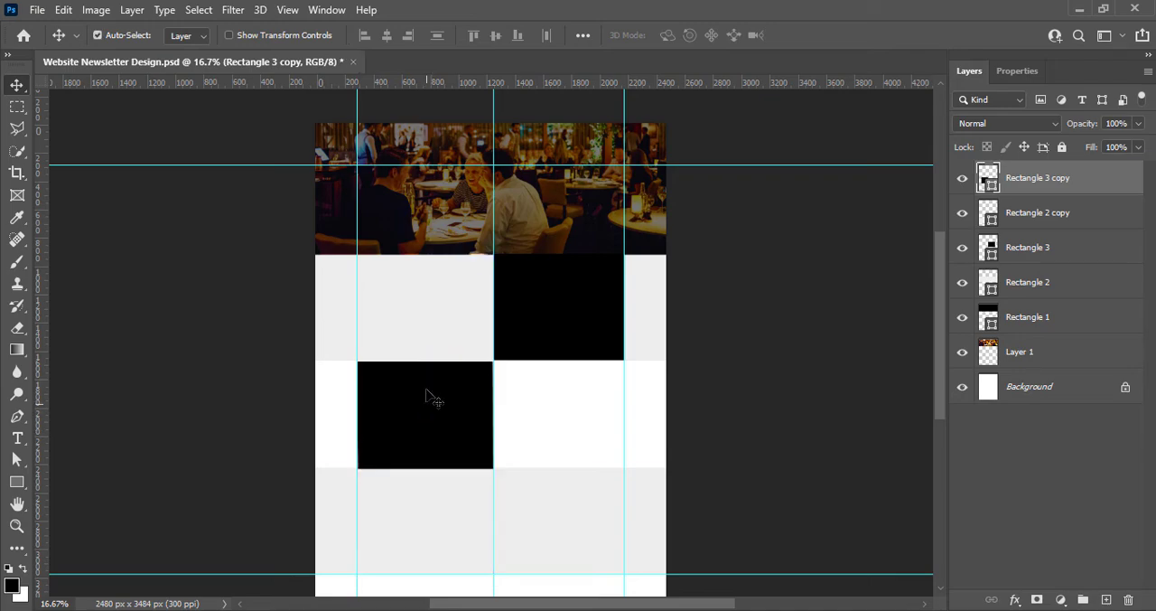
{"action": "key", "text": "ctrl+t"}
{"action": "left_click", "coordinate": [425, 360]}
{"action": "left_click", "coordinate": [843, 38]}
{"action": "key", "text": "ctrl+t"}
{"action": "left_click_drag", "start_coordinate": [489, 414], "coordinate": [423, 413]}
{"action": "key", "text": "Return"}
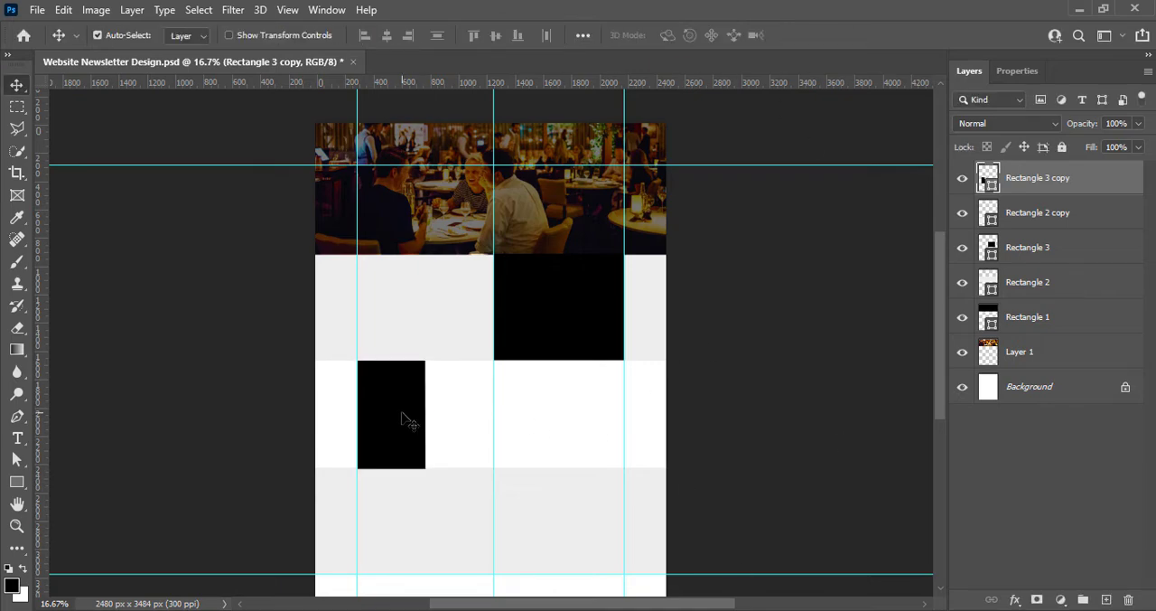
{"action": "mouse_move", "coordinate": [402, 413]}
{"action": "left_mouse_down"}
{"action": "mouse_move", "coordinate": [440, 415]}
{"action": "mouse_move", "coordinate": [403, 413]}
{"action": "left_mouse_up"}
{"action": "left_click", "coordinate": [745, 379]}
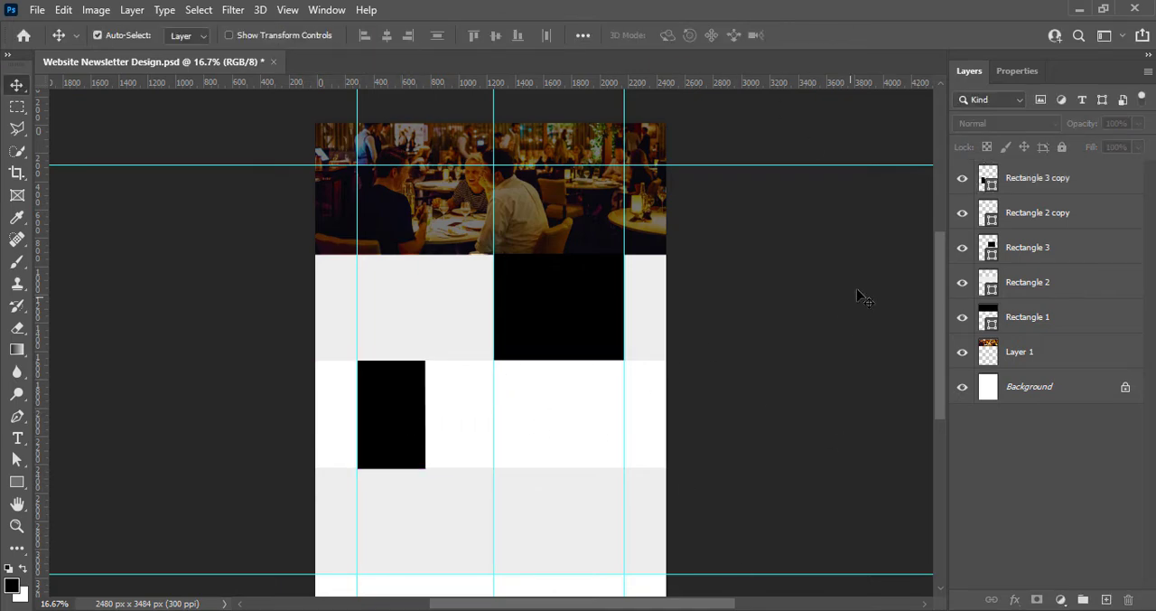
{"action": "right_click", "coordinate": [989, 182]}
{"action": "left_click", "coordinate": [1014, 188]}
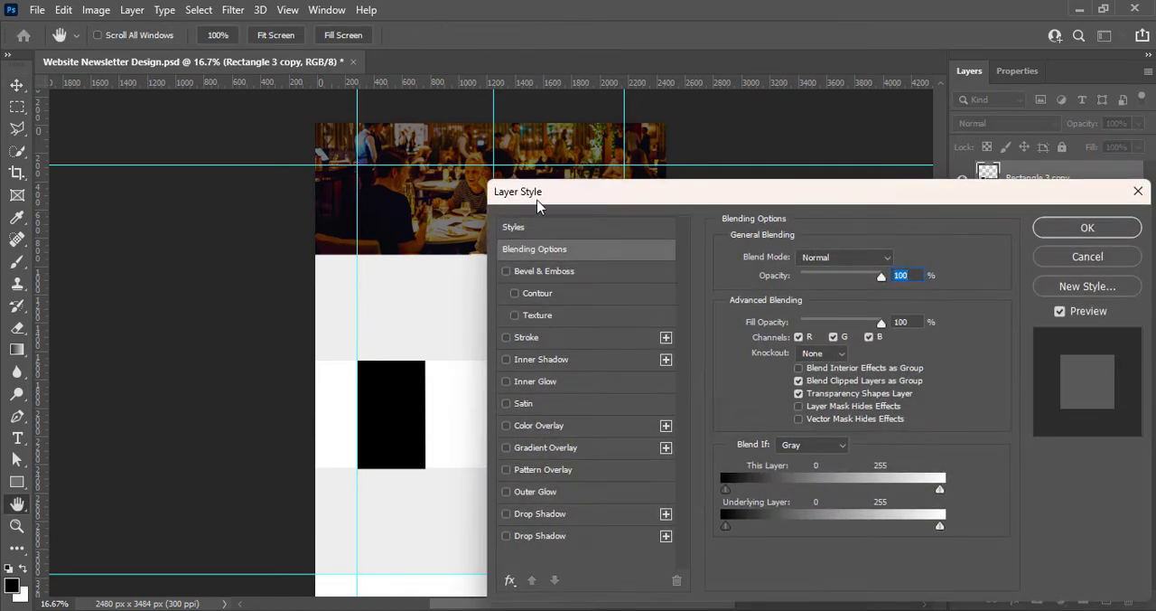
{"action": "left_click", "coordinate": [507, 338]}
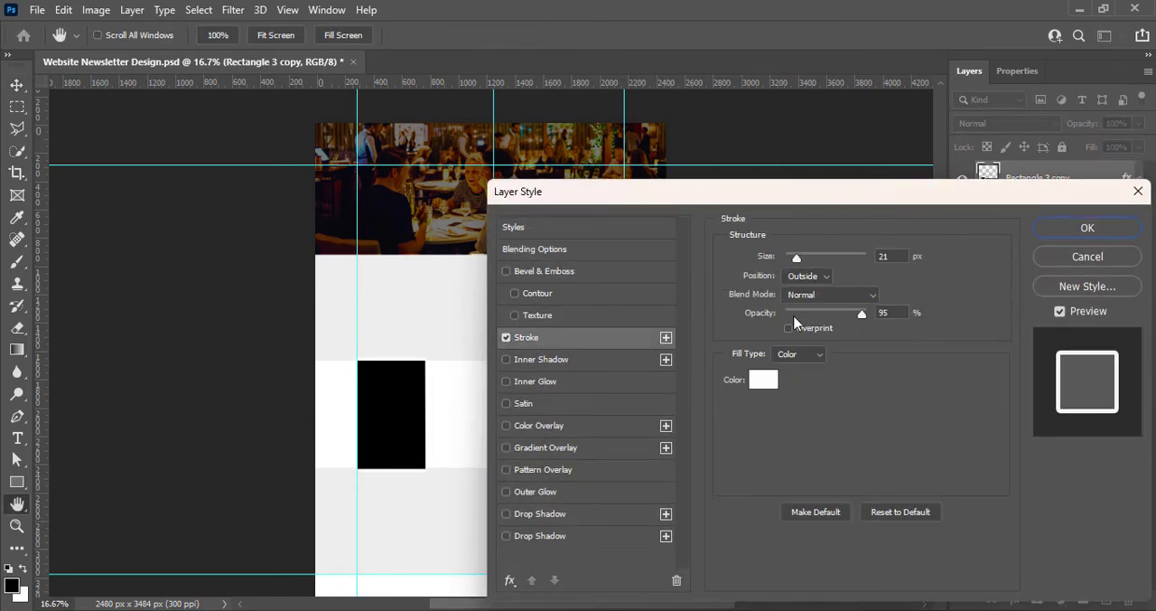
{"action": "left_click", "coordinate": [763, 379]}
{"action": "left_click", "coordinate": [723, 246]}
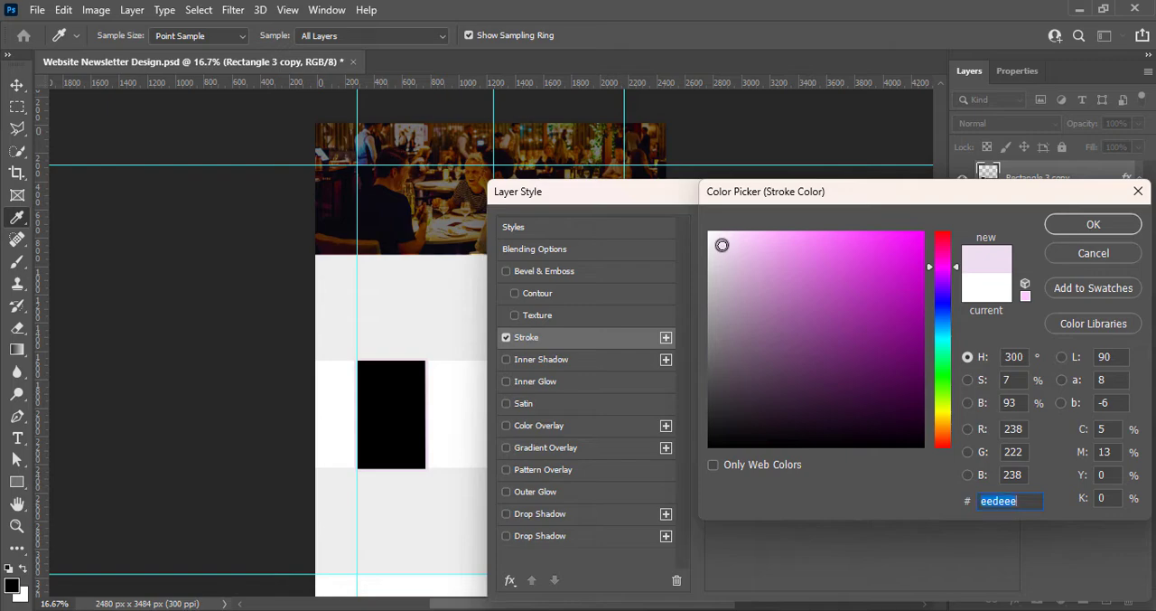
{"action": "left_click", "coordinate": [733, 287]}
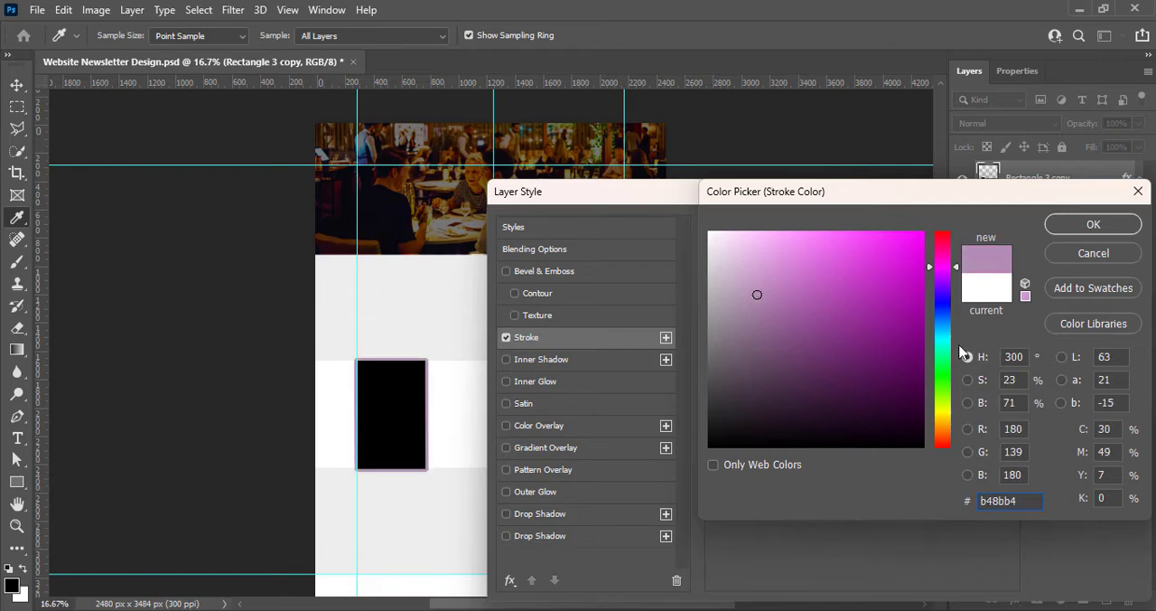
{"action": "left_click", "coordinate": [947, 427]}
{"action": "mouse_move", "coordinate": [757, 294]}
{"action": "left_mouse_down"}
{"action": "mouse_move", "coordinate": [735, 240]}
{"action": "mouse_move", "coordinate": [785, 233]}
{"action": "left_mouse_up"}
{"action": "left_click_drag", "start_coordinate": [947, 425], "coordinate": [949, 431]}
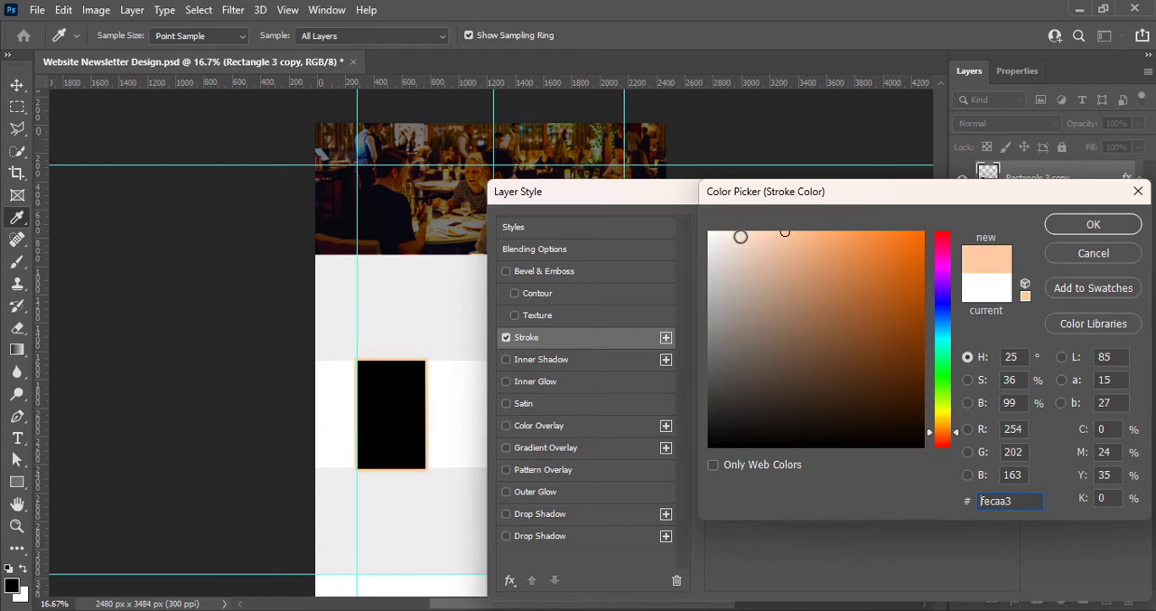
{"action": "left_click", "coordinate": [1089, 253]}
{"action": "left_click", "coordinate": [1090, 256]}
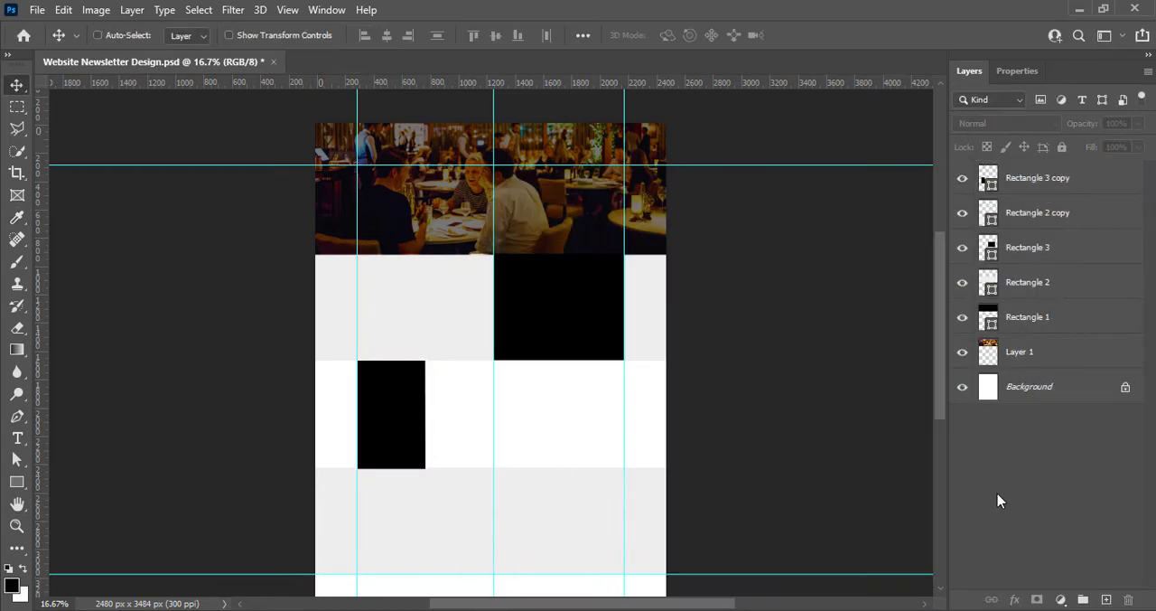
Duplicate the narrow black rectangle three times side by side to fill the white row up to the right margin guide
{"action": "left_click_drag", "start_coordinate": [397, 435], "coordinate": [534, 425]}
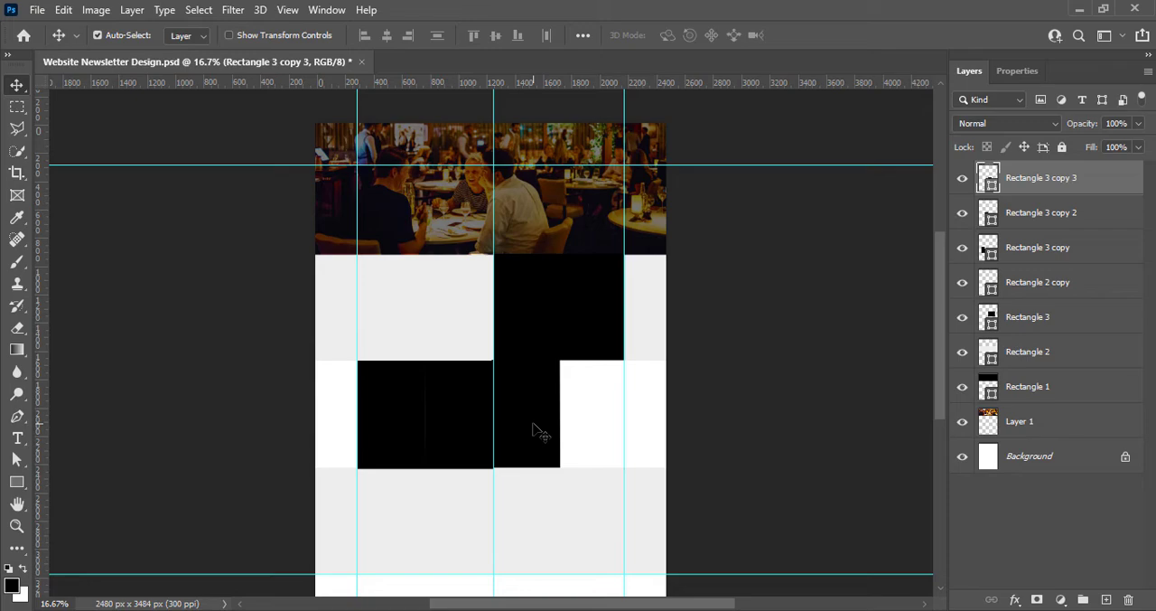
{"action": "left_click", "coordinate": [524, 336]}
{"action": "key", "text": "ctrl+t"}
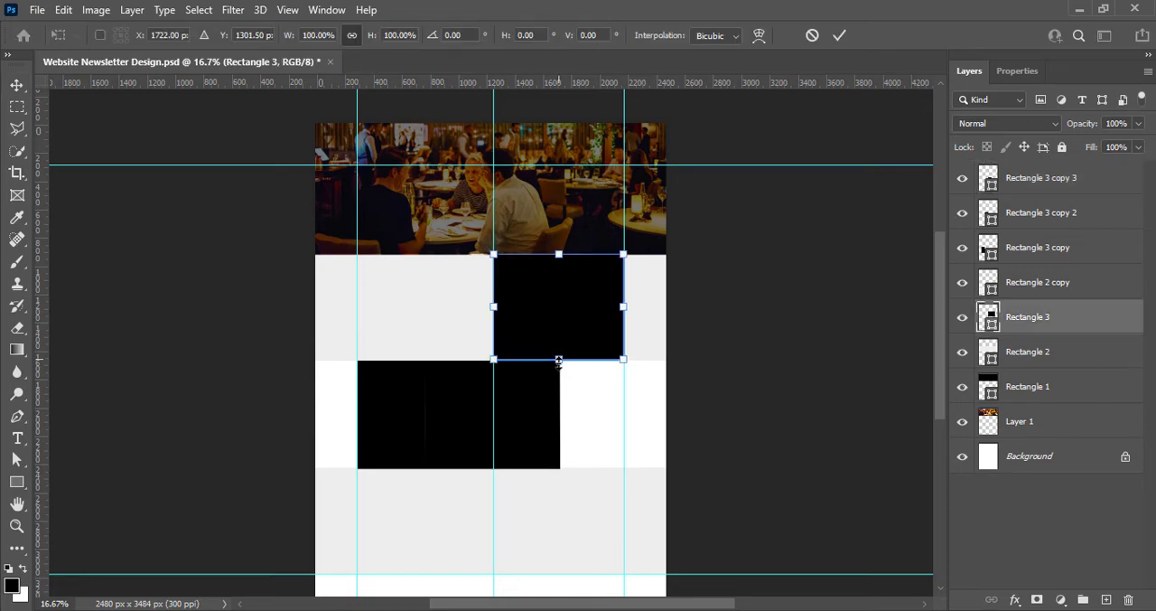
{"action": "left_click", "coordinate": [839, 35]}
{"action": "left_click_drag", "start_coordinate": [516, 412], "coordinate": [599, 413]}
Adjust the two narrow black rectangles right of the centre guide to fit the row evenly, and save the document
{"action": "left_click", "coordinate": [533, 408]}
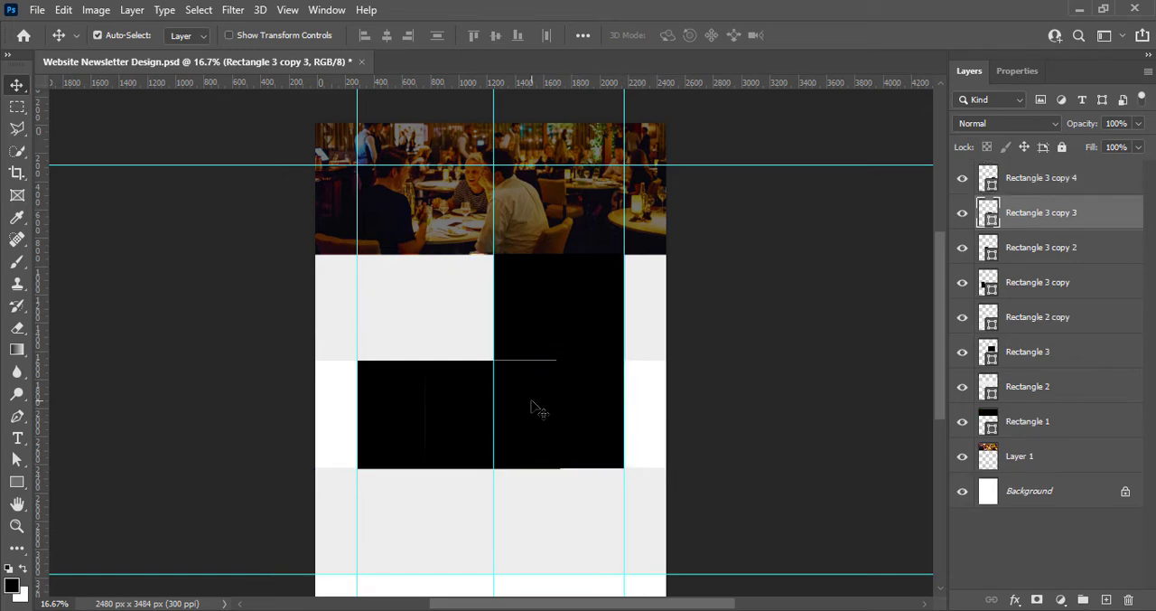
{"action": "left_click", "coordinate": [605, 421]}
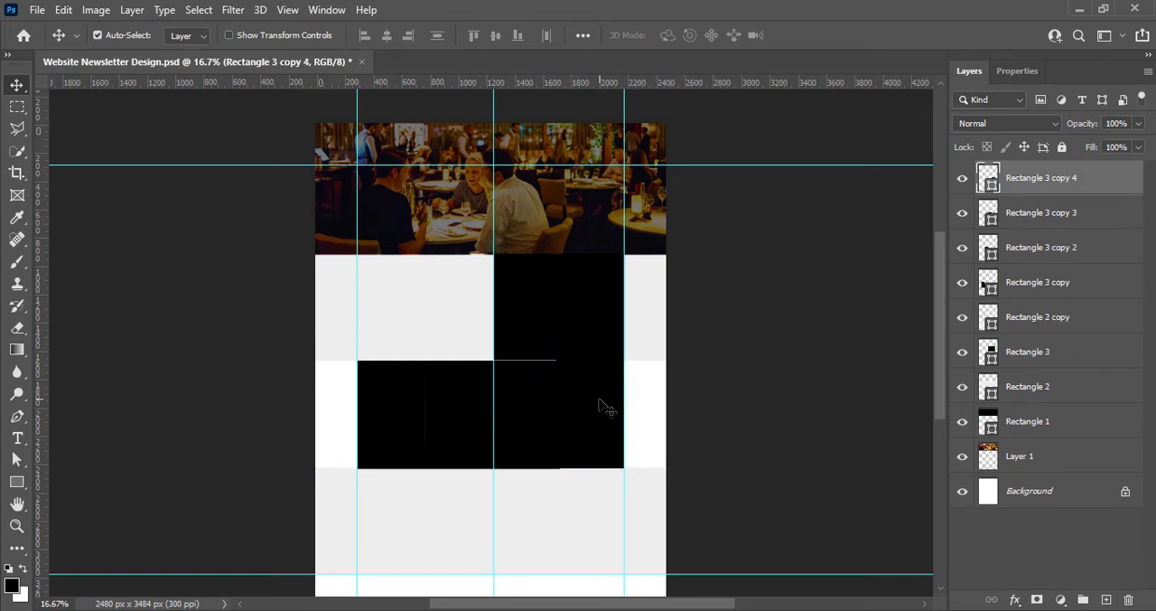
{"action": "key", "text": "ctrl+t"}
{"action": "left_click_drag", "start_coordinate": [590, 361], "coordinate": [559, 360]}
{"action": "left_click", "coordinate": [840, 36]}
{"action": "left_click", "coordinate": [524, 419]}
{"action": "key", "text": "ctrl+t"}
{"action": "key", "text": "Return"}
{"action": "key", "text": "ctrl+s"}
Adjust the upper black square's fit and duplicate it into the lower grey band against the left margin guide
{"action": "left_click", "coordinate": [560, 325]}
{"action": "key", "text": "ctrl+t"}
{"action": "left_click", "coordinate": [839, 35]}
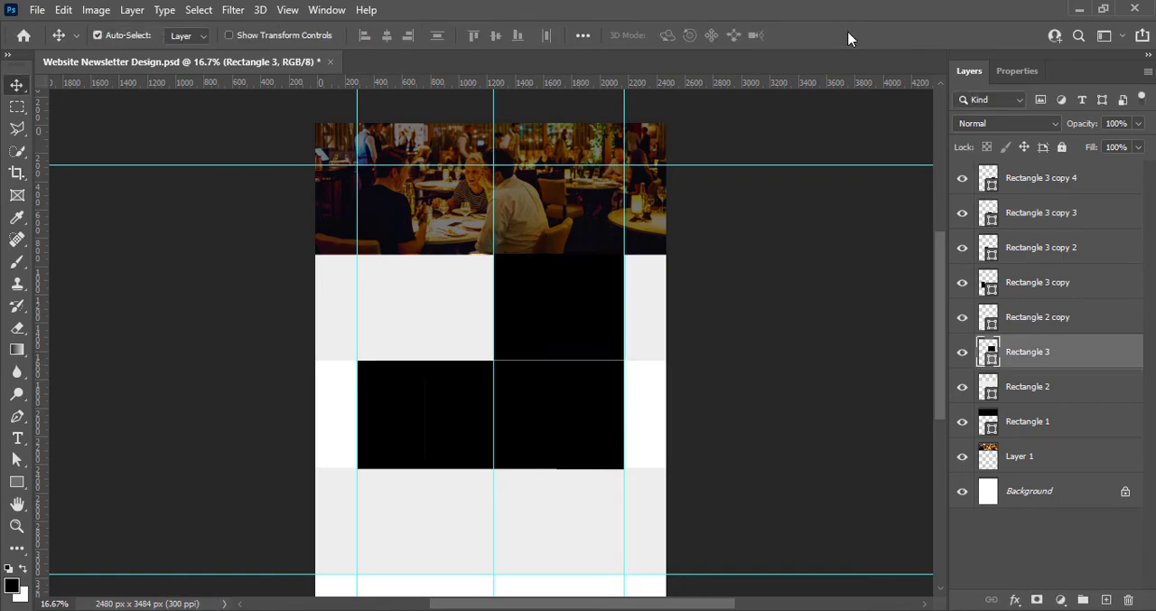
{"action": "left_click_drag", "start_coordinate": [564, 316], "coordinate": [432, 552]}
{"action": "left_click", "coordinate": [564, 200]}
{"action": "left_click_drag", "start_coordinate": [427, 547], "coordinate": [413, 544]}
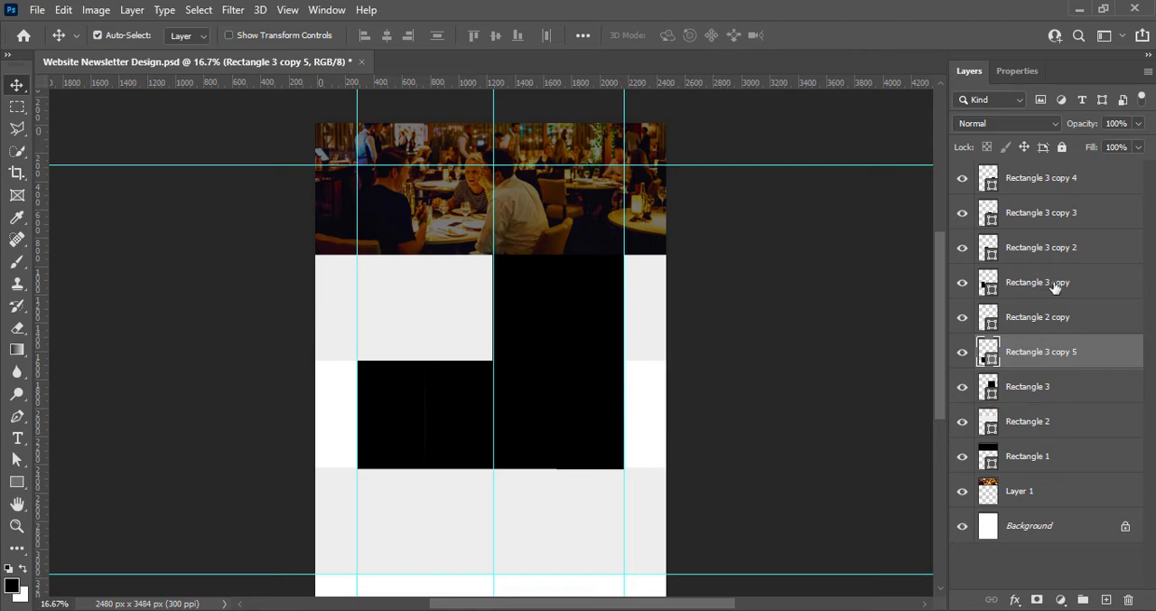
Toggle the visibility of the rectangle layers one by one to examine which placeholder each one holds
{"action": "left_click", "coordinate": [1056, 285]}
{"action": "left_click", "coordinate": [962, 282]}
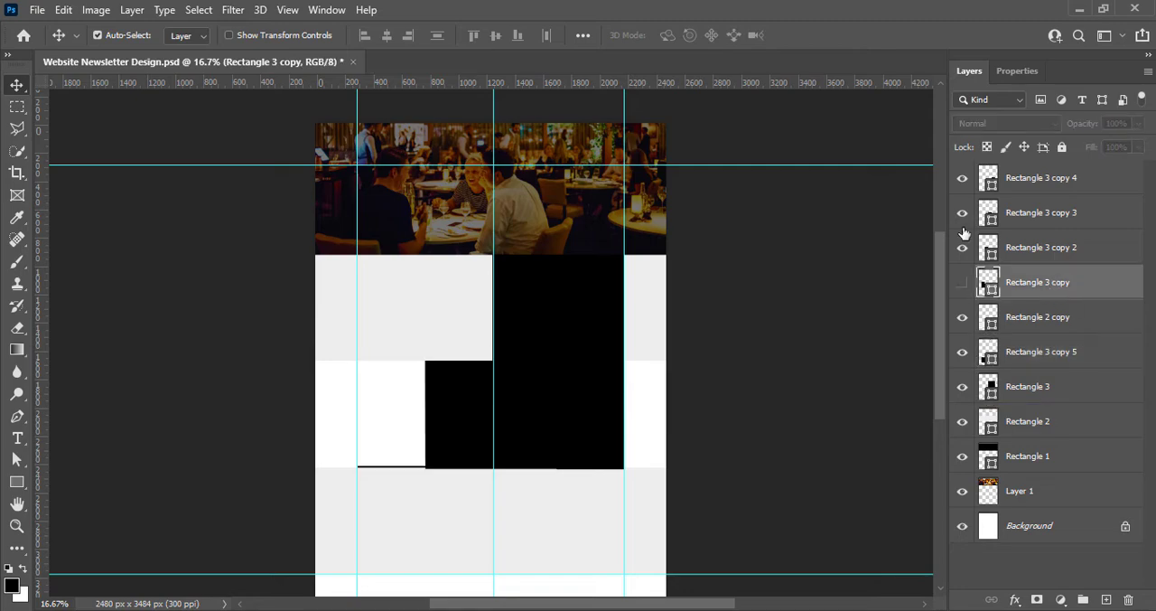
{"action": "left_click", "coordinate": [962, 282]}
{"action": "left_click", "coordinate": [962, 248]}
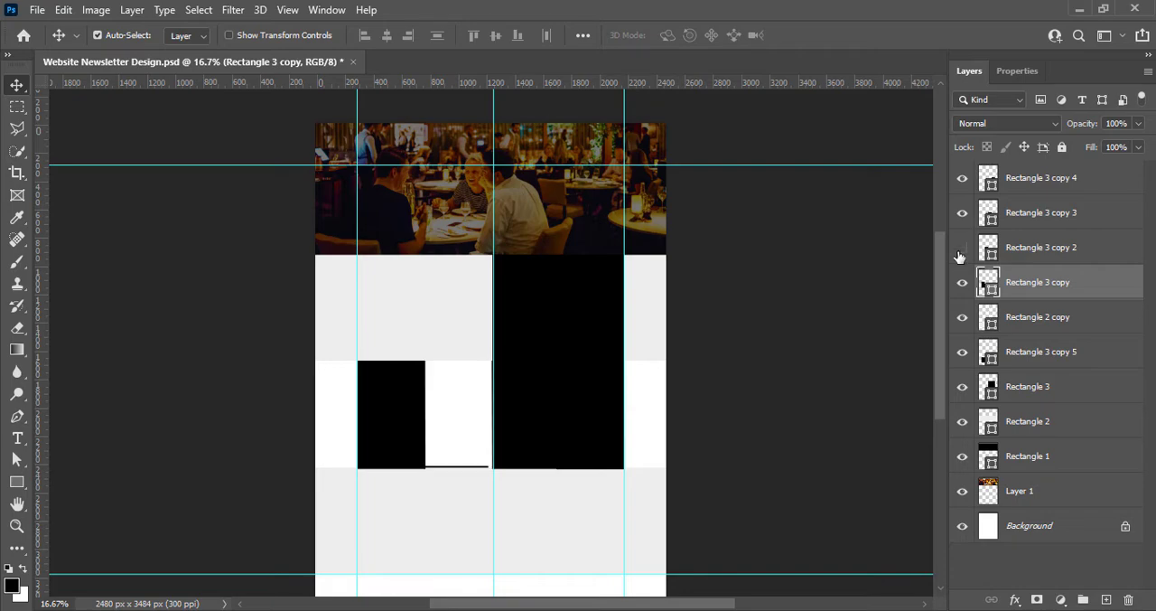
{"action": "left_click", "coordinate": [963, 248]}
{"action": "left_click", "coordinate": [864, 326]}
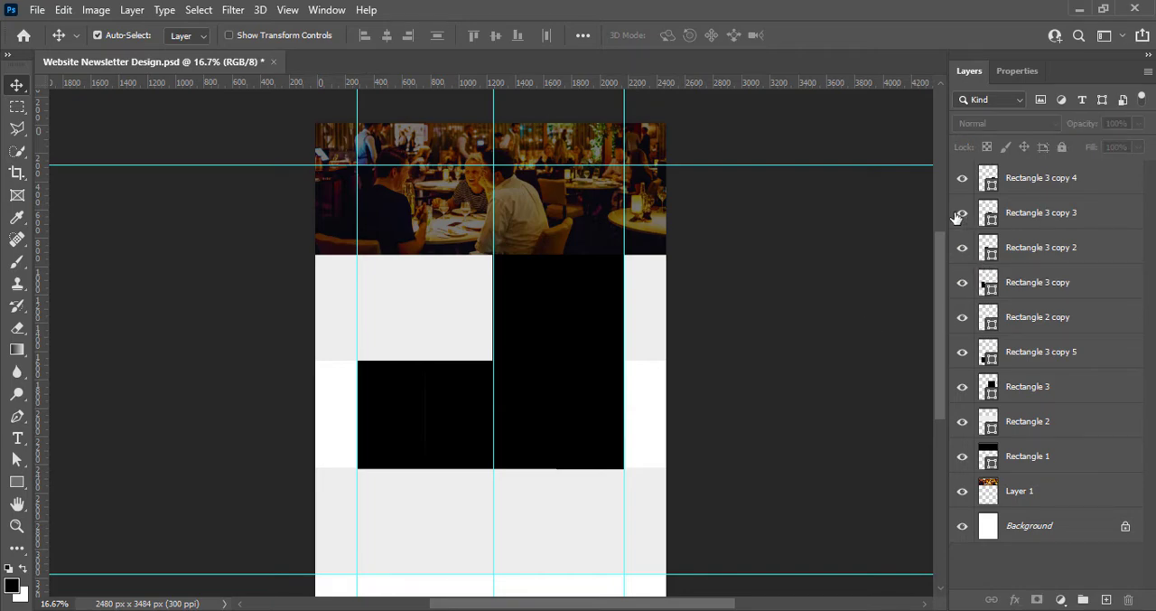
{"action": "left_click", "coordinate": [959, 214]}
{"action": "left_click", "coordinate": [959, 214]}
{"action": "left_click", "coordinate": [962, 180]}
{"action": "left_click", "coordinate": [963, 180]}
{"action": "left_click", "coordinate": [962, 318]}
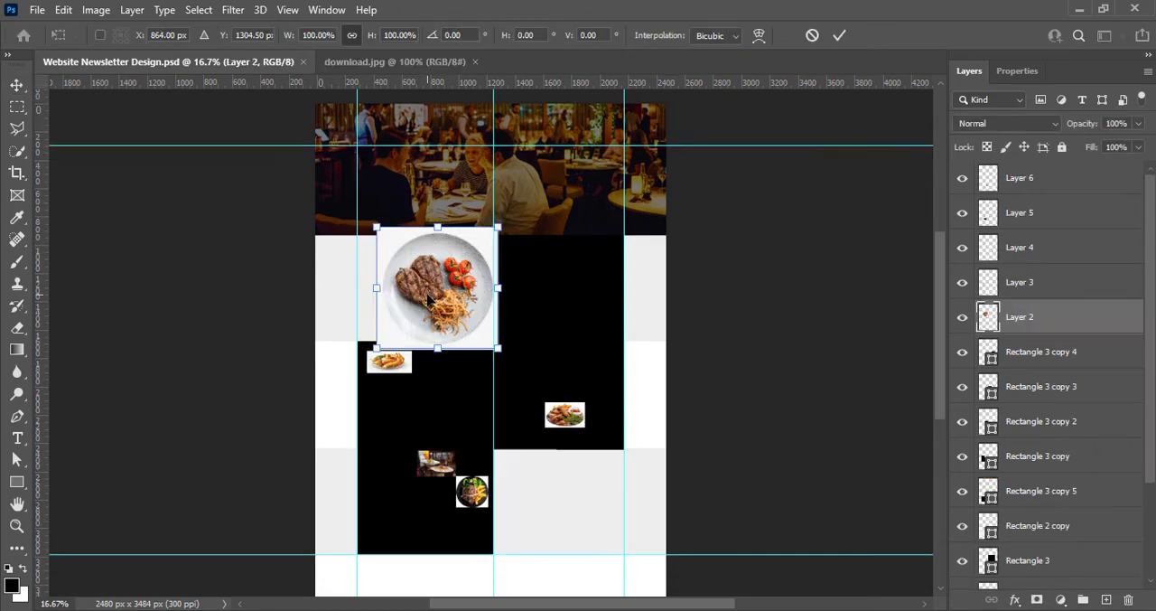
Place the steak plate photo over the upper black square and scale it to span the centre and right guides
{"action": "left_click_drag", "start_coordinate": [424, 249], "coordinate": [553, 248]}
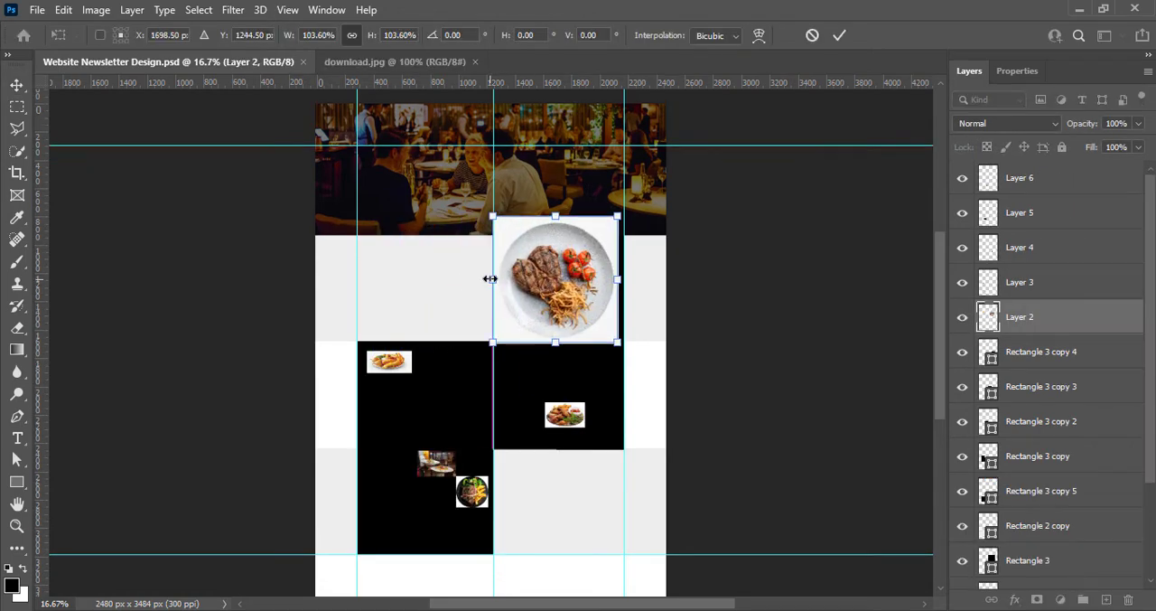
{"action": "left_click_drag", "start_coordinate": [619, 278], "coordinate": [627, 278]}
{"action": "left_click", "coordinate": [840, 36]}
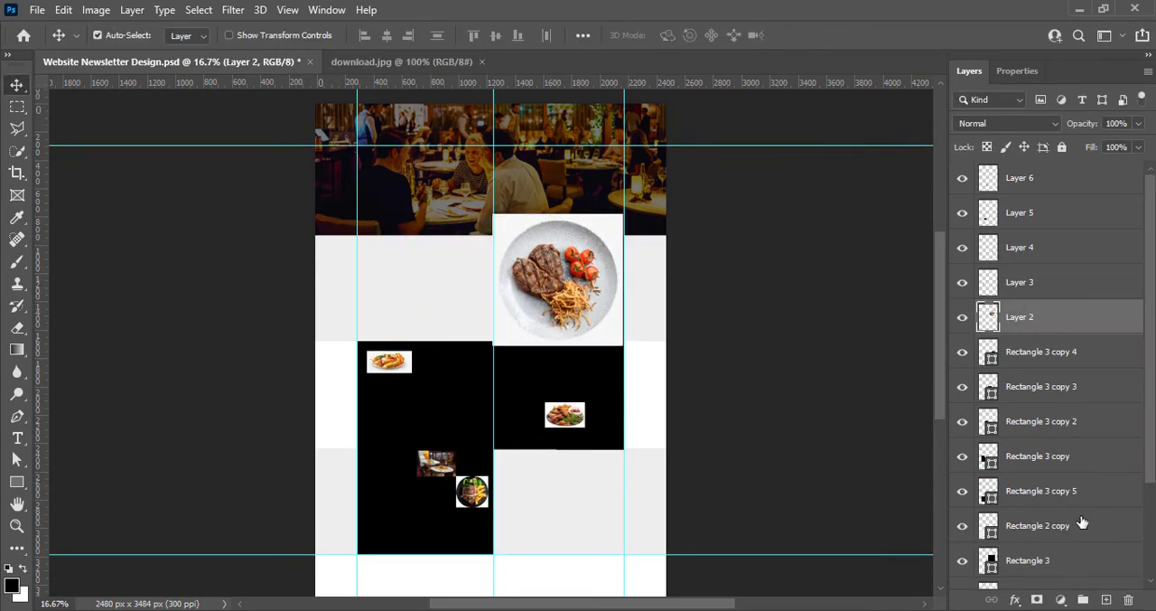
Move the steak photo's layer directly above Rectangle 3 and clip it to that rectangle
{"action": "left_click_drag", "start_coordinate": [1021, 316], "coordinate": [994, 537]}
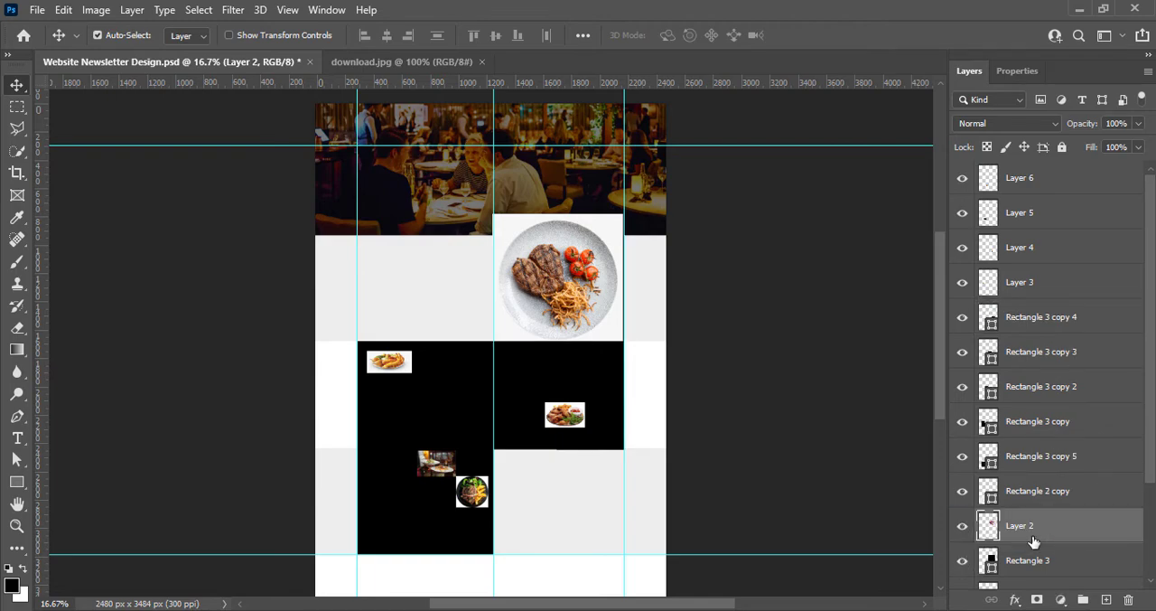
{"action": "right_click", "coordinate": [994, 533]}
{"action": "left_click", "coordinate": [881, 330]}
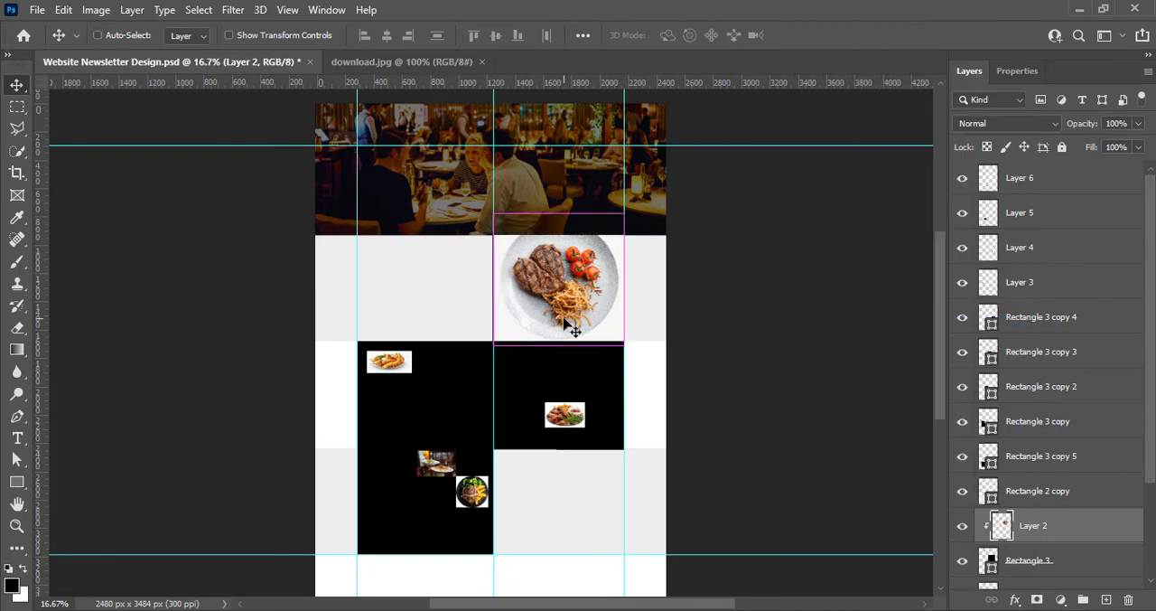
Scale the clipped steak photo to about 100.65% so it covers its placeholder, and save the document
{"action": "key", "text": "ctrl+t"}
{"action": "left_click_drag", "start_coordinate": [494, 280], "coordinate": [493, 280]}
{"action": "left_click", "coordinate": [840, 36]}
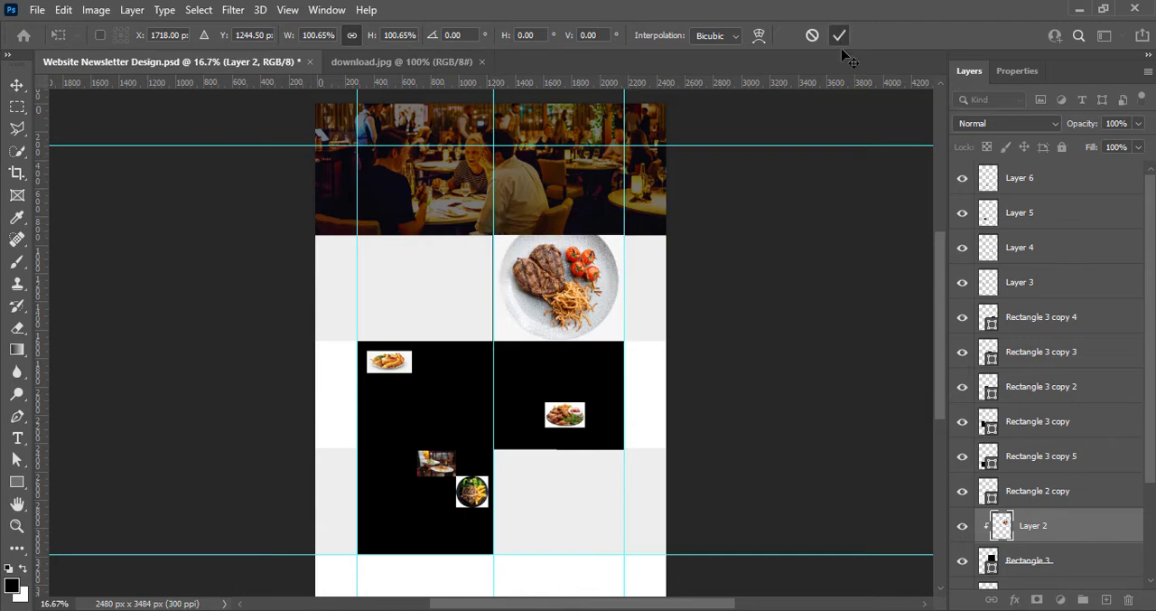
{"action": "left_click", "coordinate": [840, 368]}
{"action": "key", "text": "ctrl+s"}
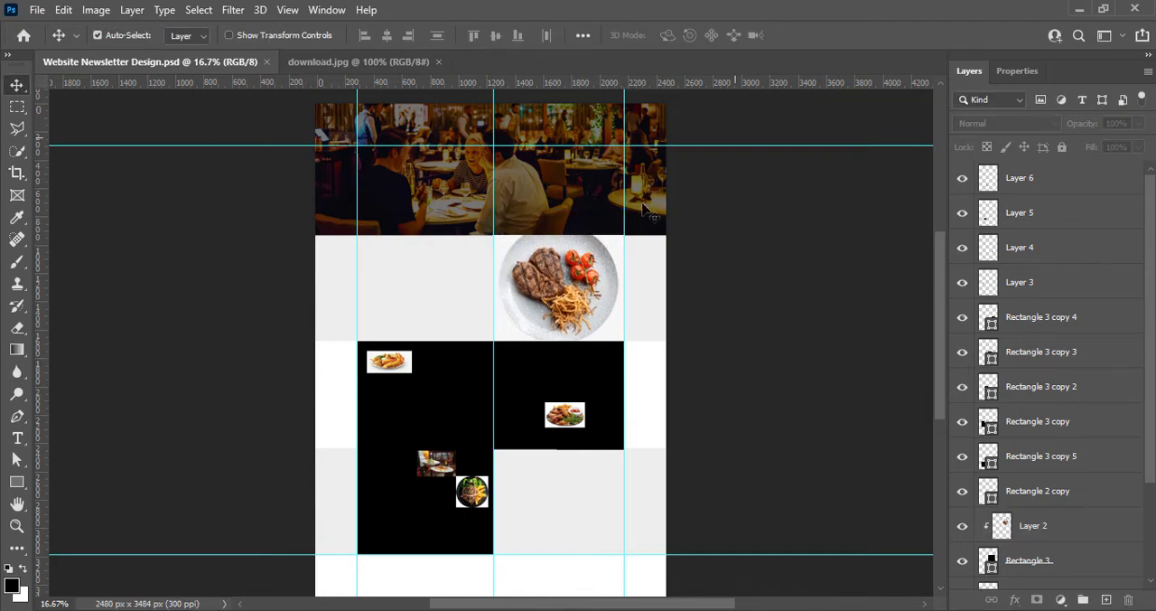
Try enlarging the small fried-food photo (Layer 3) to about 482% over the left black area, and delete that layer
{"action": "left_click", "coordinate": [390, 367]}
{"action": "key", "text": "ctrl+t"}
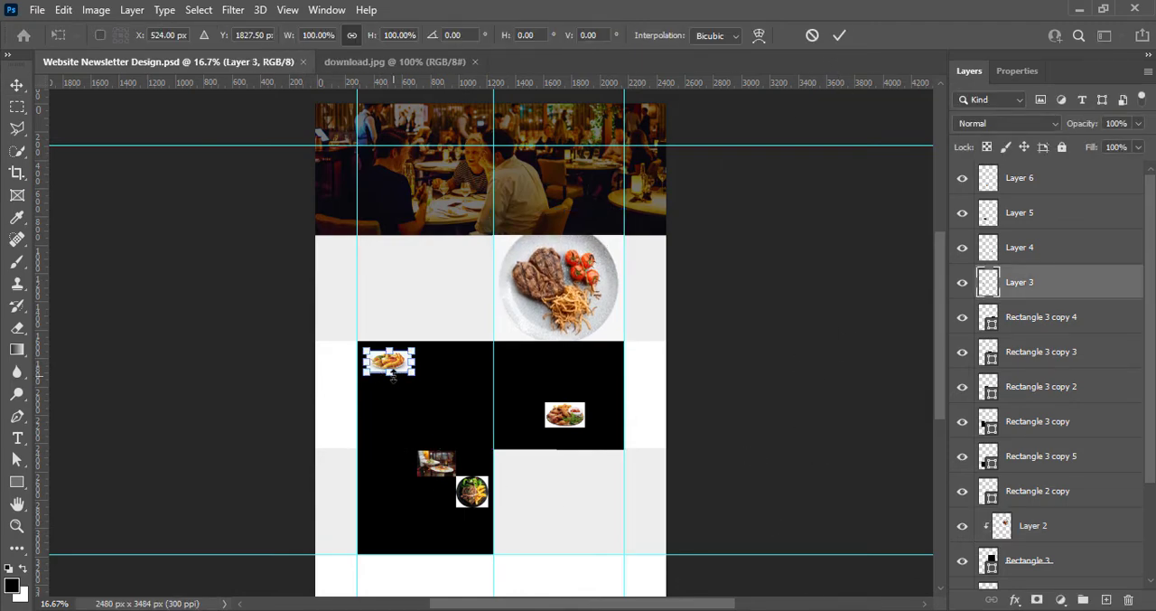
{"action": "left_click_drag", "start_coordinate": [390, 373], "coordinate": [389, 446]}
{"action": "left_click_drag", "start_coordinate": [389, 349], "coordinate": [390, 344]}
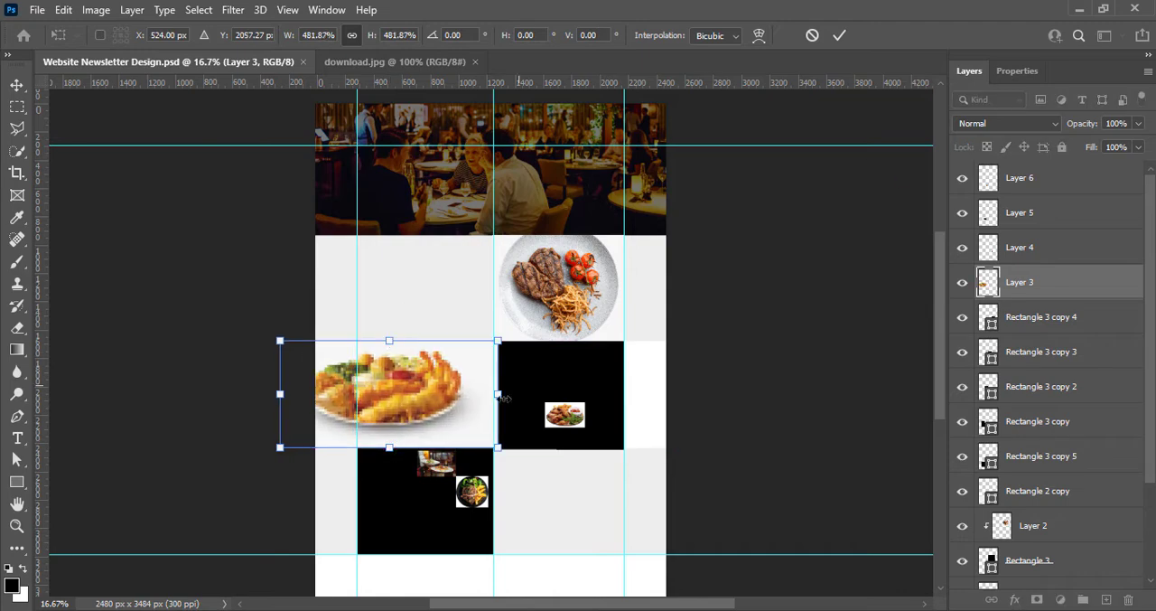
{"action": "left_click", "coordinate": [812, 36]}
{"action": "key", "text": "Delete"}
Move the chicken wings photo over the first placeholder in the white band and scale it to the band's height
{"action": "left_click", "coordinate": [561, 415]}
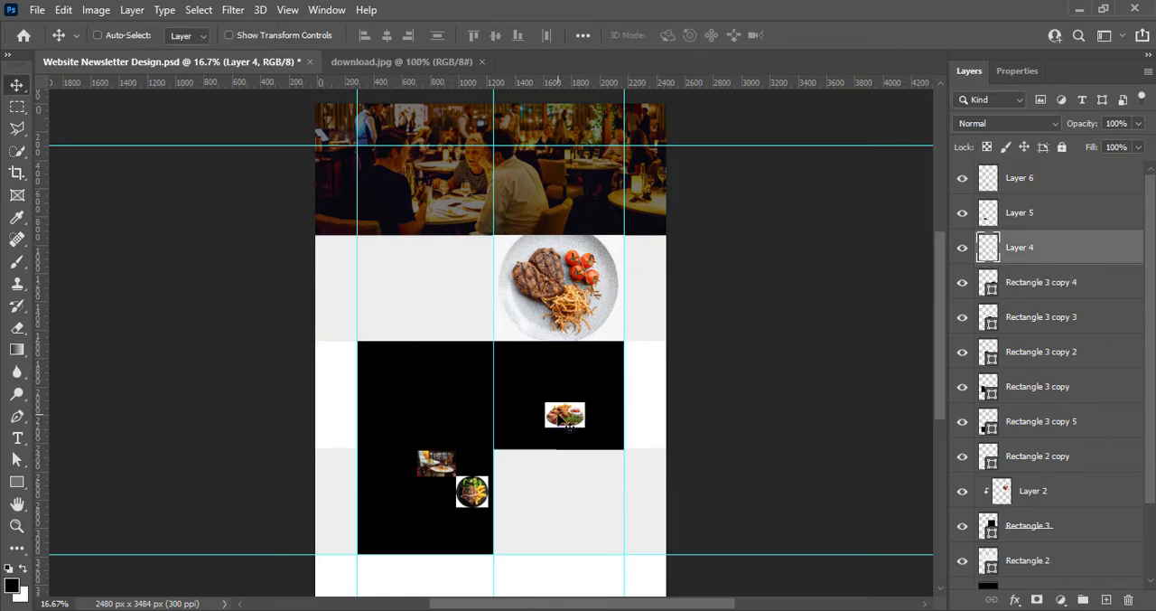
{"action": "key", "text": "ctrl+t"}
{"action": "left_click_drag", "start_coordinate": [545, 402], "coordinate": [392, 446]}
{"action": "left_click_drag", "start_coordinate": [393, 335], "coordinate": [391, 331]}
{"action": "left_click", "coordinate": [839, 35]}
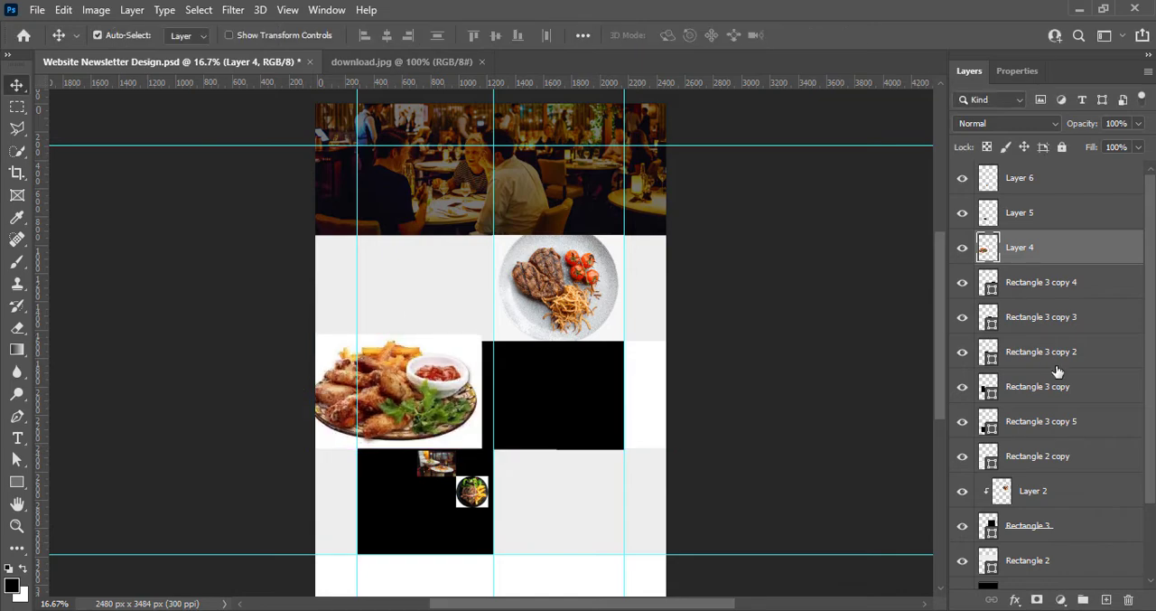
Move the chicken wings layer directly above Rectangle 3 copy and clip it to that rectangle
{"action": "left_click_drag", "start_coordinate": [1037, 260], "coordinate": [1039, 366]}
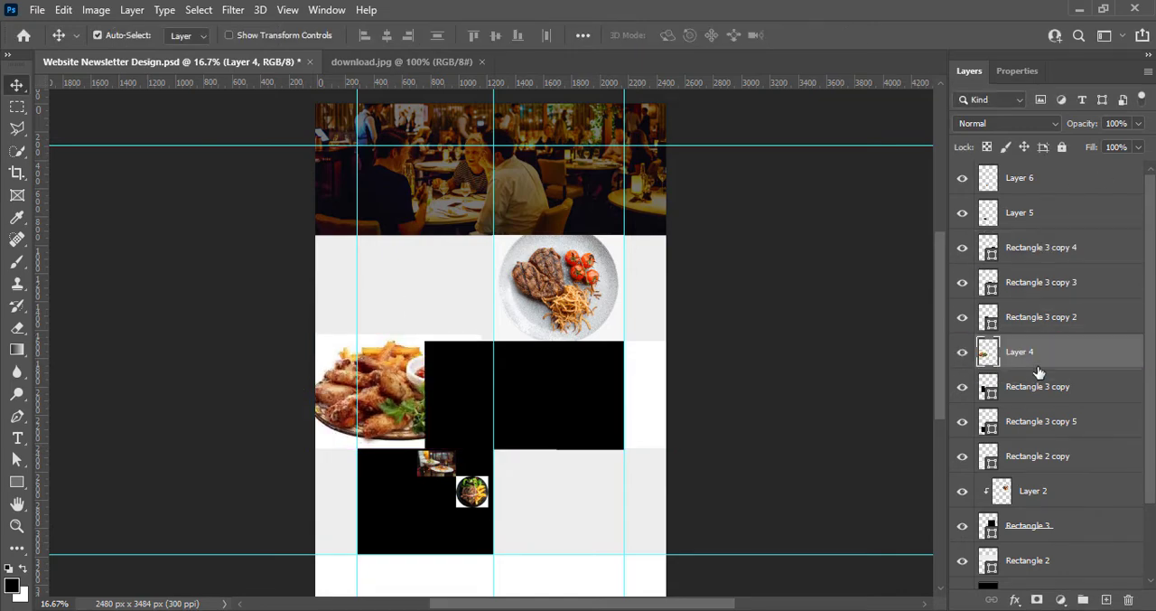
{"action": "right_click", "coordinate": [1037, 368]}
{"action": "left_click", "coordinate": [867, 328]}
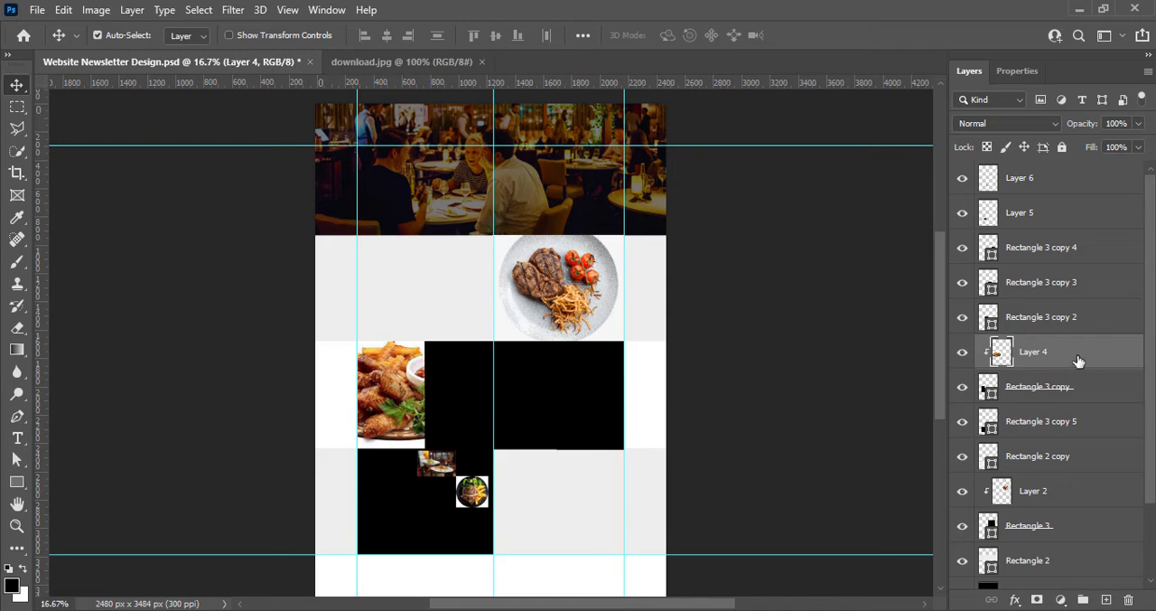
Place the sliced steak photo over the second placeholder, move its layer directly above Rectangle 3 copy 2, and scale it to the band's height
{"action": "left_click_drag", "start_coordinate": [472, 490], "coordinate": [465, 395]}
{"action": "left_click_drag", "start_coordinate": [1037, 187], "coordinate": [1046, 308]}
{"action": "key", "text": "ctrl+t"}
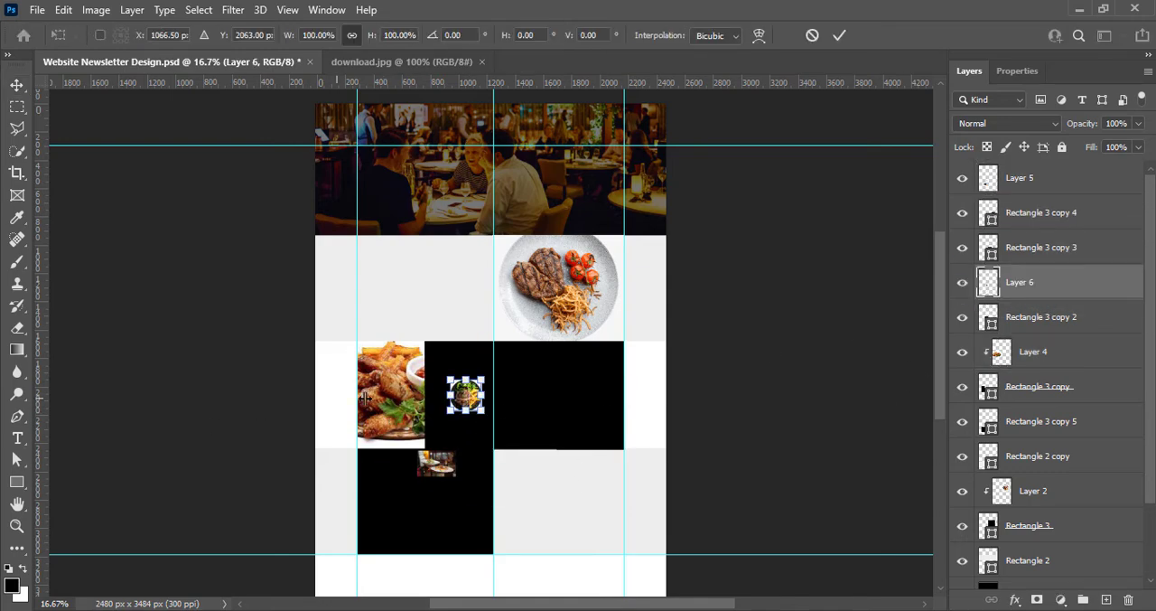
{"action": "left_click_drag", "start_coordinate": [463, 379], "coordinate": [461, 340]}
{"action": "left_click_drag", "start_coordinate": [466, 412], "coordinate": [468, 450]}
{"action": "left_click", "coordinate": [839, 35]}
Clip the sliced steak photo (Layer 6) to Rectangle 3 copy 2
{"action": "right_click", "coordinate": [1039, 317]}
{"action": "left_click", "coordinate": [867, 325]}
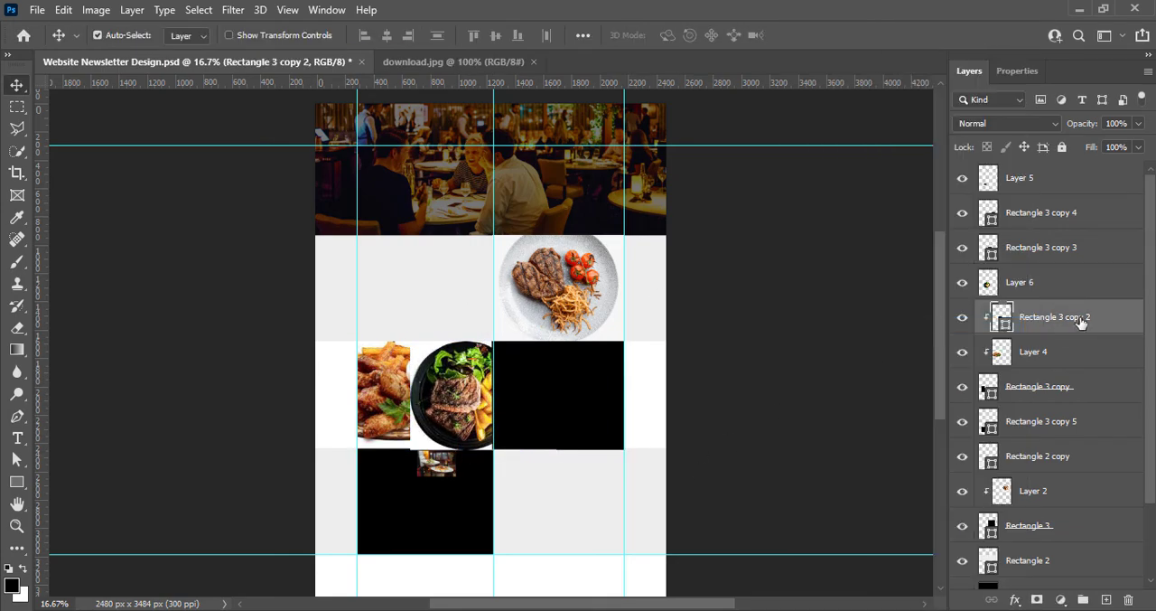
{"action": "left_click", "coordinate": [1030, 287]}
{"action": "right_click", "coordinate": [1030, 287]}
{"action": "left_click", "coordinate": [867, 322]}
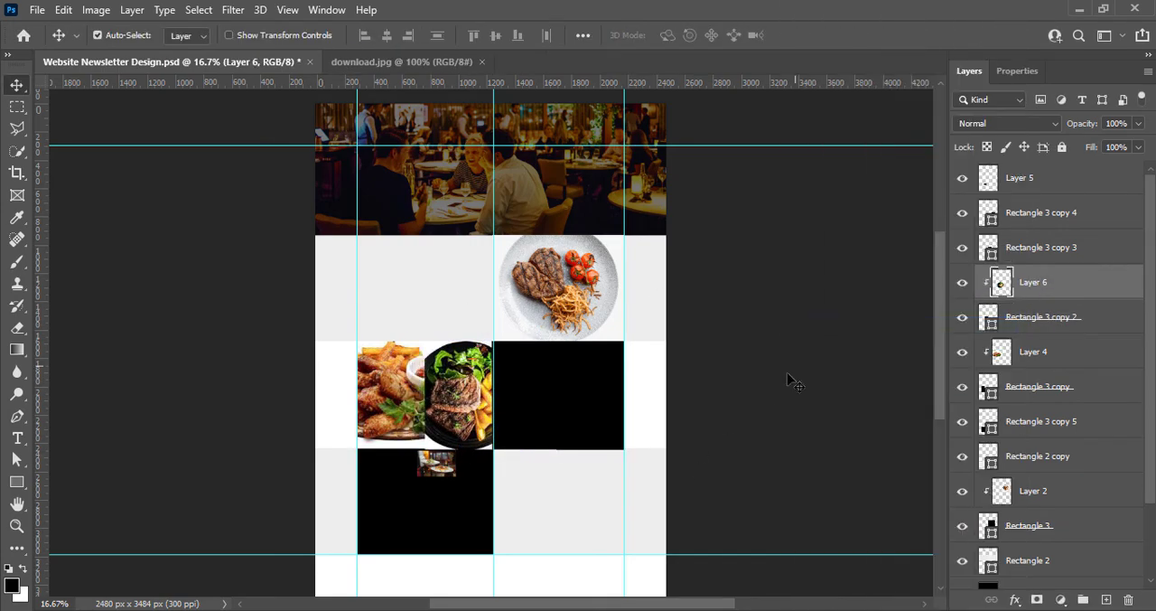
Nudge the clipped steak photo slightly within the second placeholder and save the document
{"action": "left_click_drag", "start_coordinate": [476, 406], "coordinate": [482, 399]}
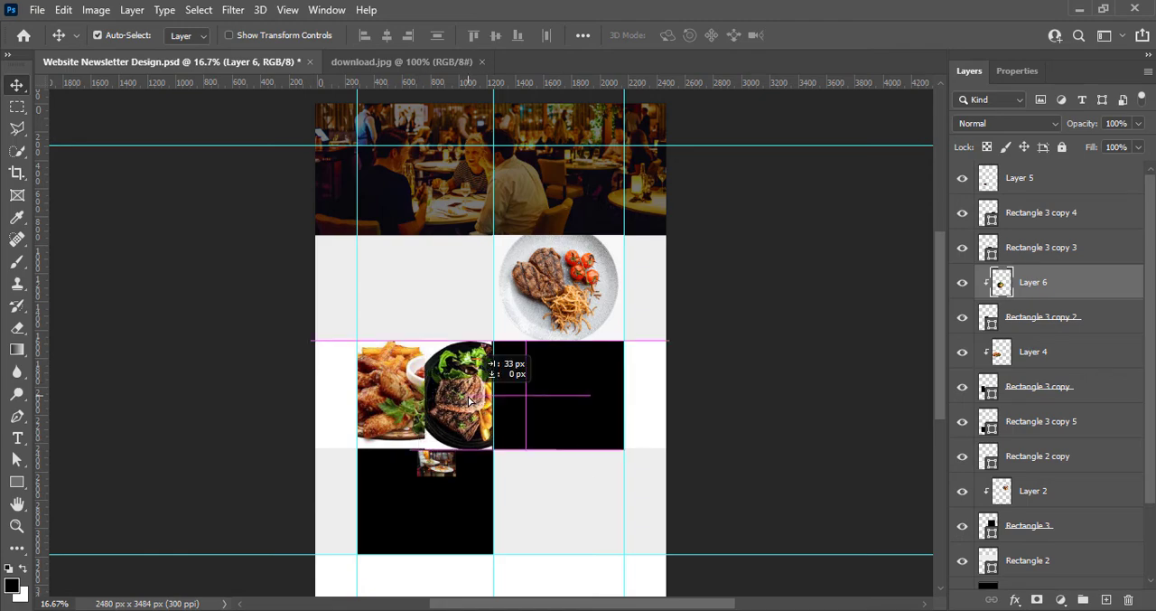
{"action": "left_click", "coordinate": [832, 388]}
{"action": "key", "text": "ctrl+s"}
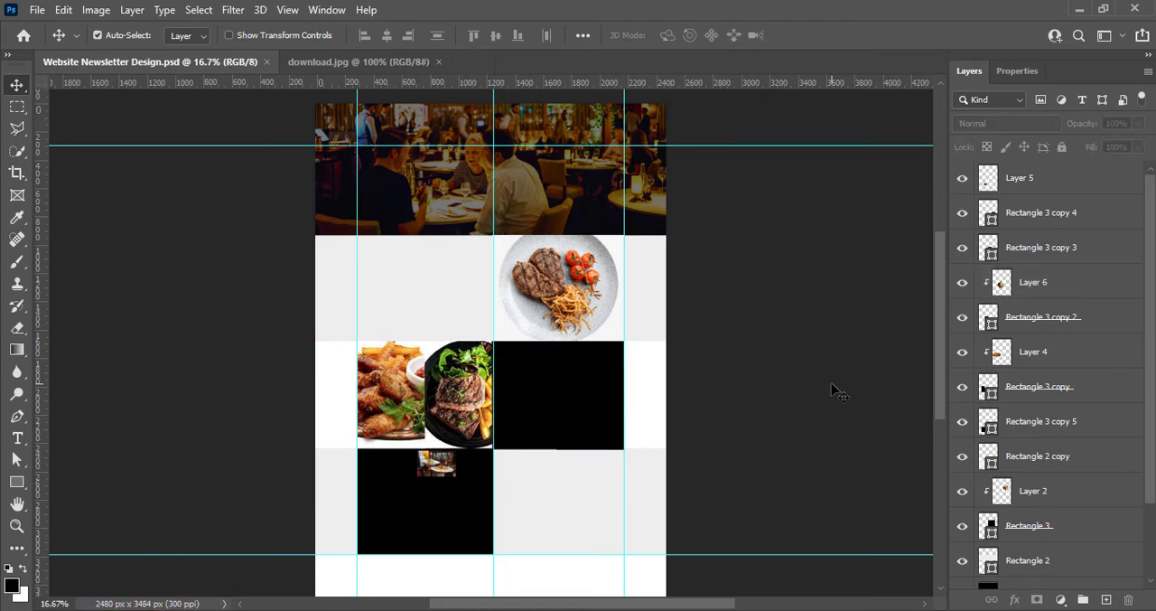
{"action": "left_click_drag", "start_coordinate": [467, 452], "coordinate": [528, 457]}
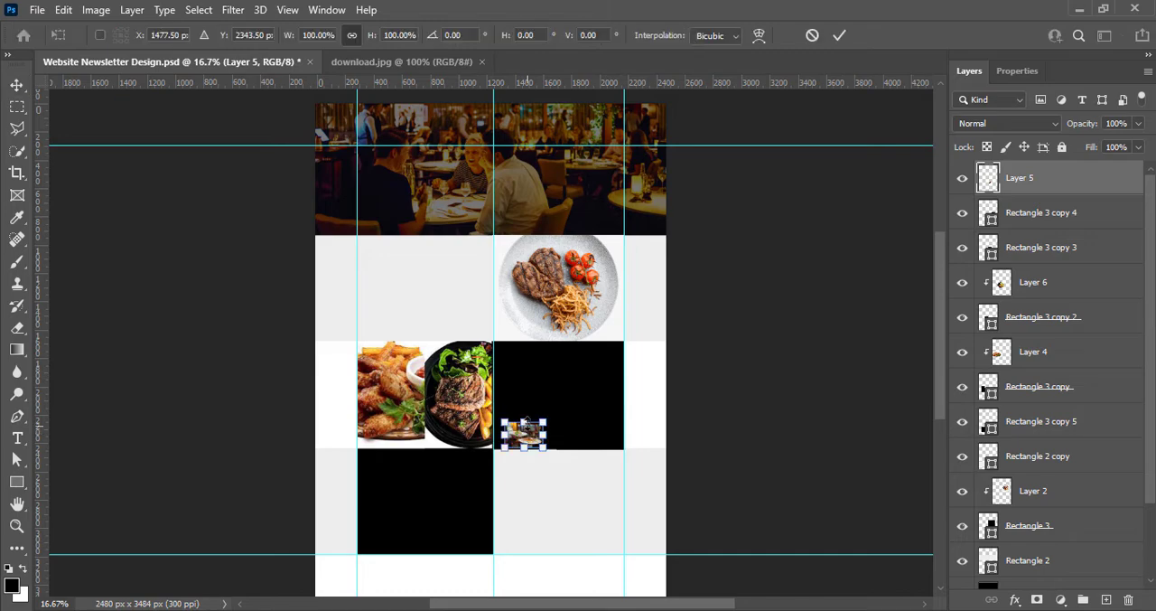
{"action": "left_click_drag", "start_coordinate": [523, 415], "coordinate": [525, 340]}
{"action": "left_click", "coordinate": [812, 35]}
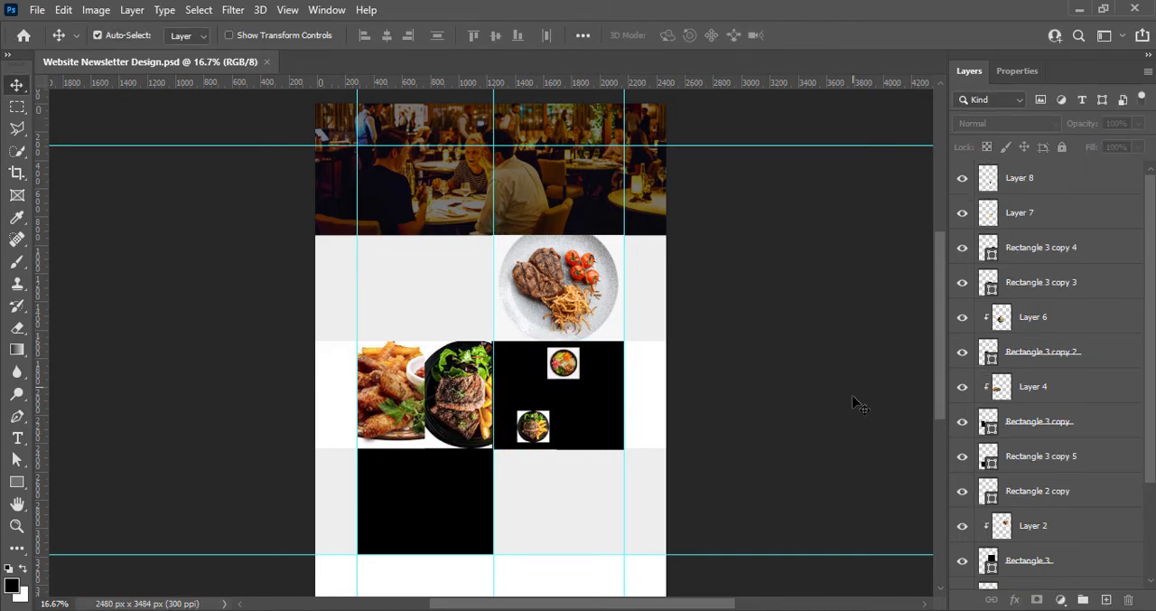
Position the small salad bowl photo over the fourth placeholder and scale another sliced steak photo to cover the third placeholder
{"action": "left_click_drag", "start_coordinate": [561, 367], "coordinate": [603, 383]}
{"action": "left_click_drag", "start_coordinate": [536, 433], "coordinate": [587, 447]}
{"action": "key", "text": "ctrl+t"}
{"action": "left_click", "coordinate": [840, 35]}
Move the second sliced steak layer directly above Rectangle 3 copy 3 and clip it to that rectangle
{"action": "left_click_drag", "start_coordinate": [1021, 179], "coordinate": [1018, 265]}
{"action": "right_click", "coordinate": [1018, 265]}
{"action": "left_click", "coordinate": [838, 325]}
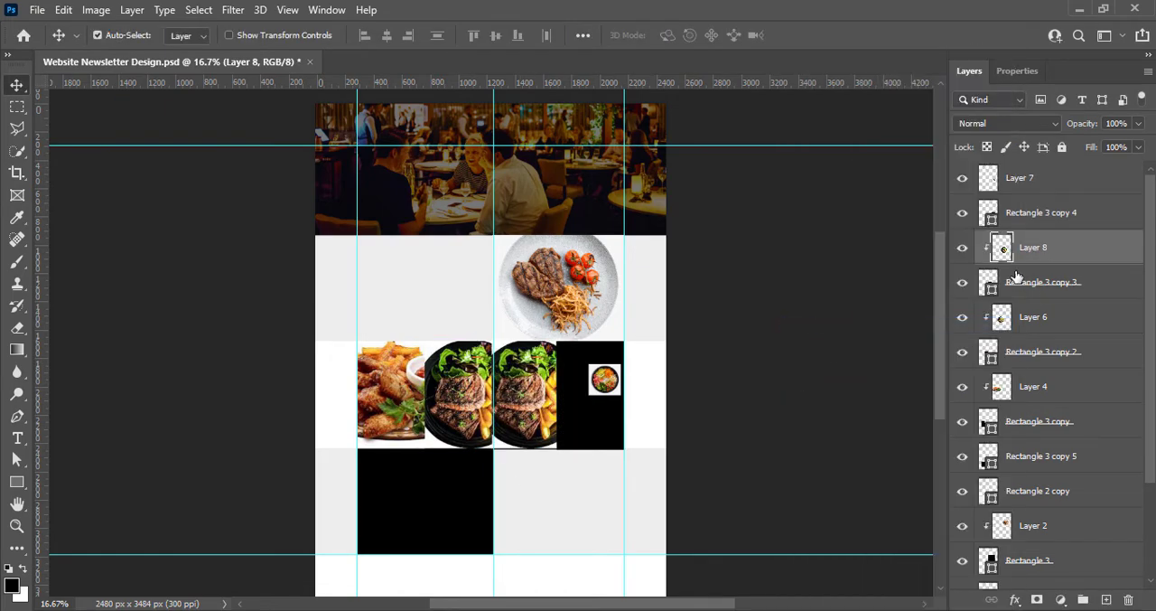
{"action": "left_click", "coordinate": [1022, 180]}
{"action": "right_click", "coordinate": [1013, 209]}
{"action": "left_click", "coordinate": [891, 330]}
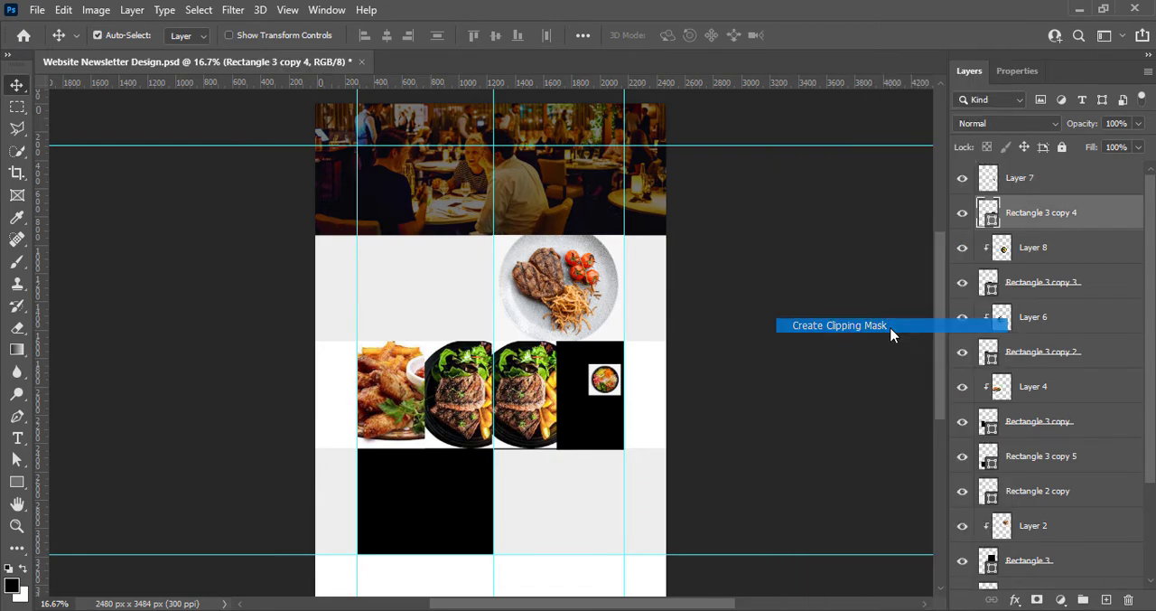
{"action": "key", "text": "ctrl+z"}
{"action": "key", "text": "ctrl+z"}
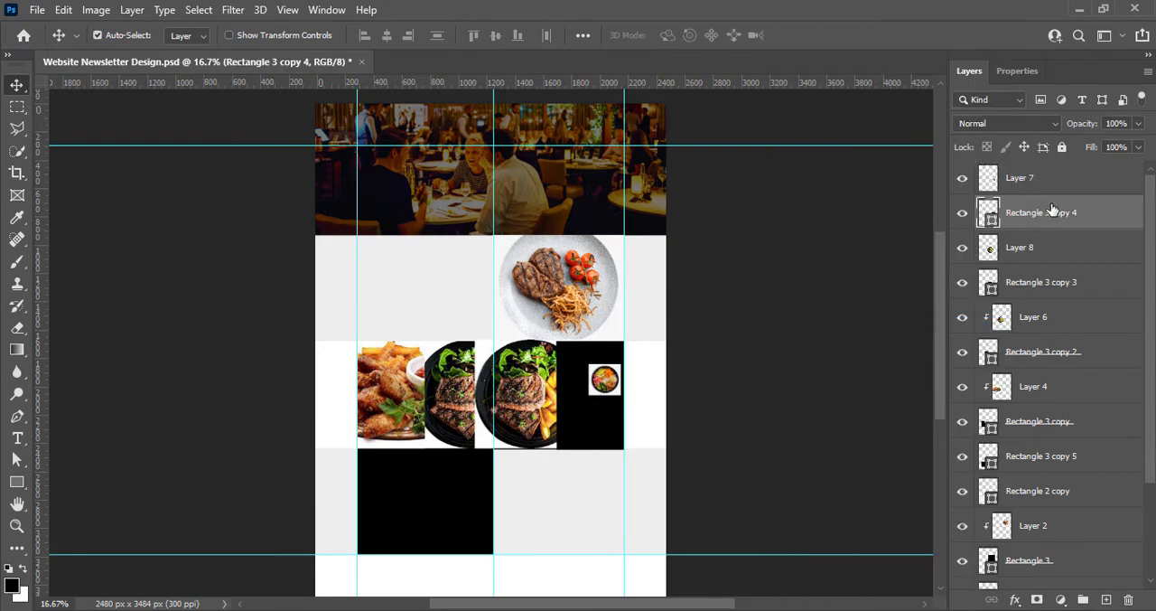
Clip the second sliced steak photo (Layer 8) to Rectangle 3 copy 3 again
{"action": "left_click", "coordinate": [1028, 254]}
{"action": "right_click", "coordinate": [1026, 280]}
{"action": "left_click", "coordinate": [840, 327]}
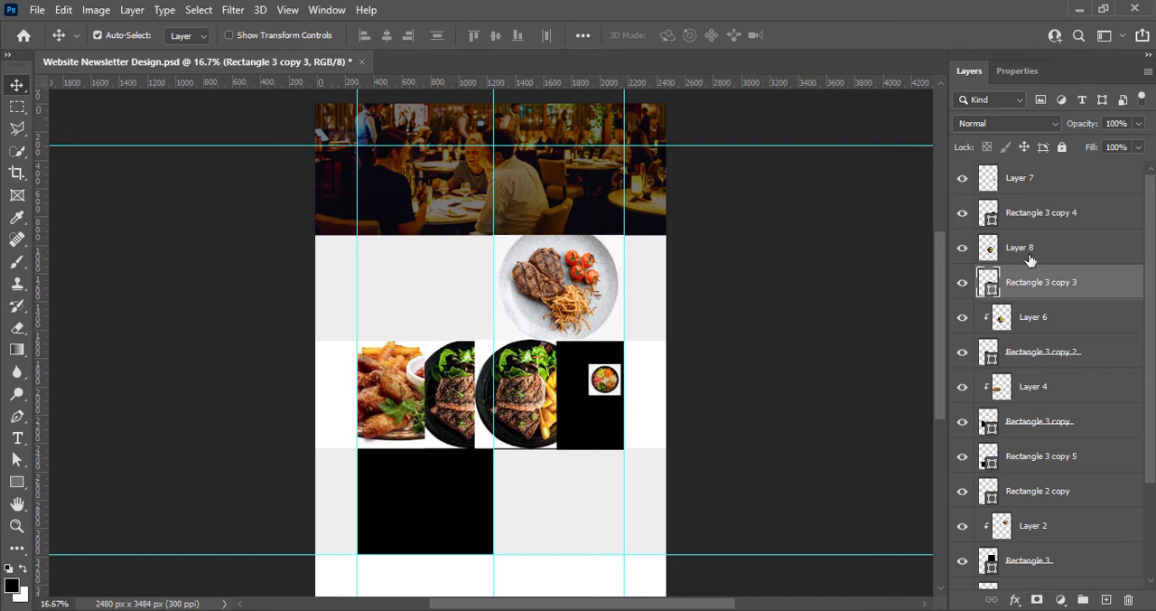
{"action": "right_click", "coordinate": [1030, 260]}
{"action": "left_click", "coordinate": [857, 326]}
Clip the salad bowl photo (Layer 7) to Rectangle 3 copy 4 and scale it to cover the fourth placeholder
{"action": "left_click", "coordinate": [1035, 185]}
{"action": "right_click", "coordinate": [1030, 202]}
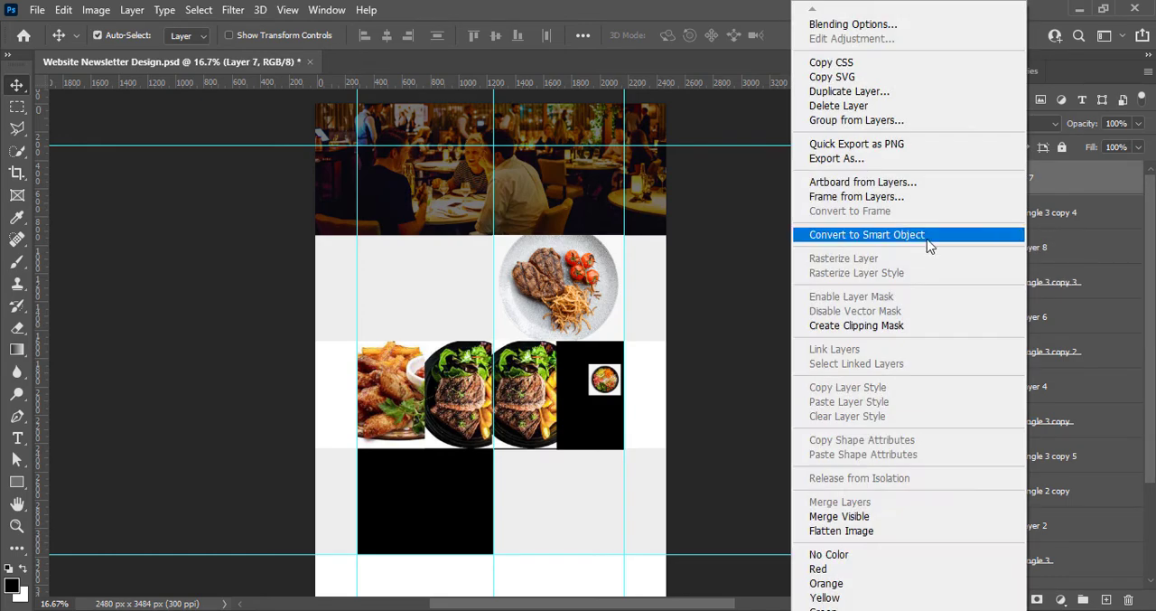
{"action": "left_click", "coordinate": [856, 325]}
{"action": "key", "text": "ctrl+t"}
{"action": "left_click_drag", "start_coordinate": [602, 353], "coordinate": [600, 334]}
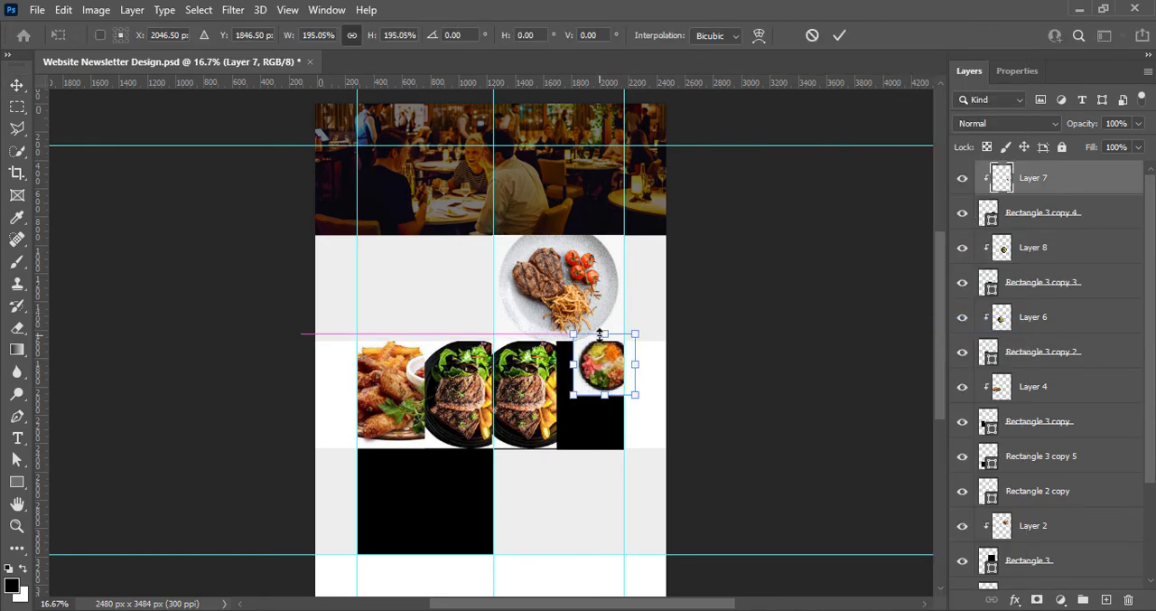
{"action": "left_click_drag", "start_coordinate": [604, 395], "coordinate": [597, 424]}
{"action": "left_click", "coordinate": [839, 35]}
{"action": "left_click", "coordinate": [531, 416]}
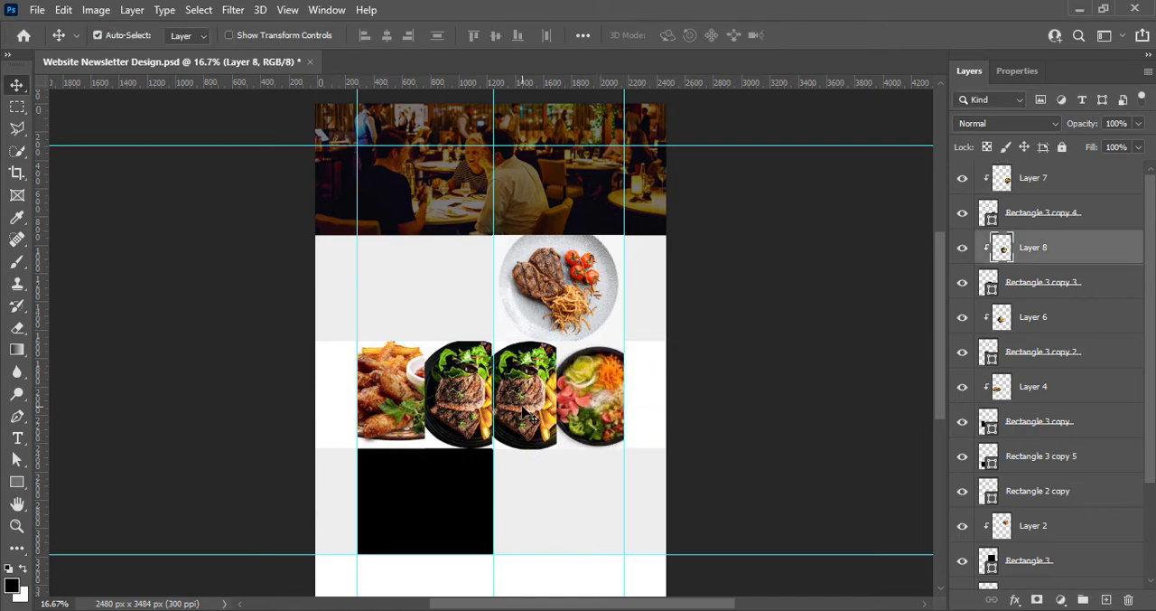
{"action": "left_click", "coordinate": [726, 385]}
Apply a Vibrance adjustment to the large steak plate photo (Layer 2)
{"action": "left_click", "coordinate": [391, 397]}
{"action": "left_click", "coordinate": [96, 9]}
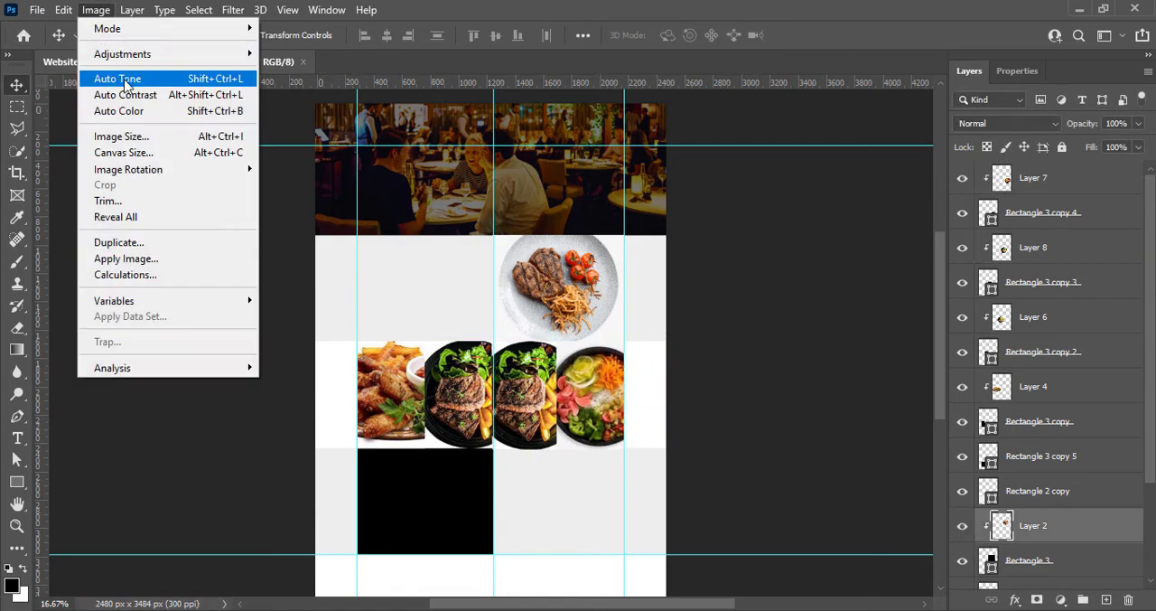
{"action": "mouse_move", "coordinate": [116, 52]}
{"action": "left_click", "coordinate": [454, 199]}
{"action": "left_click", "coordinate": [835, 96]}
Raise the steak plate photo's contrast to about 11 with Brightness/Contrast
{"action": "left_click", "coordinate": [64, 9]}
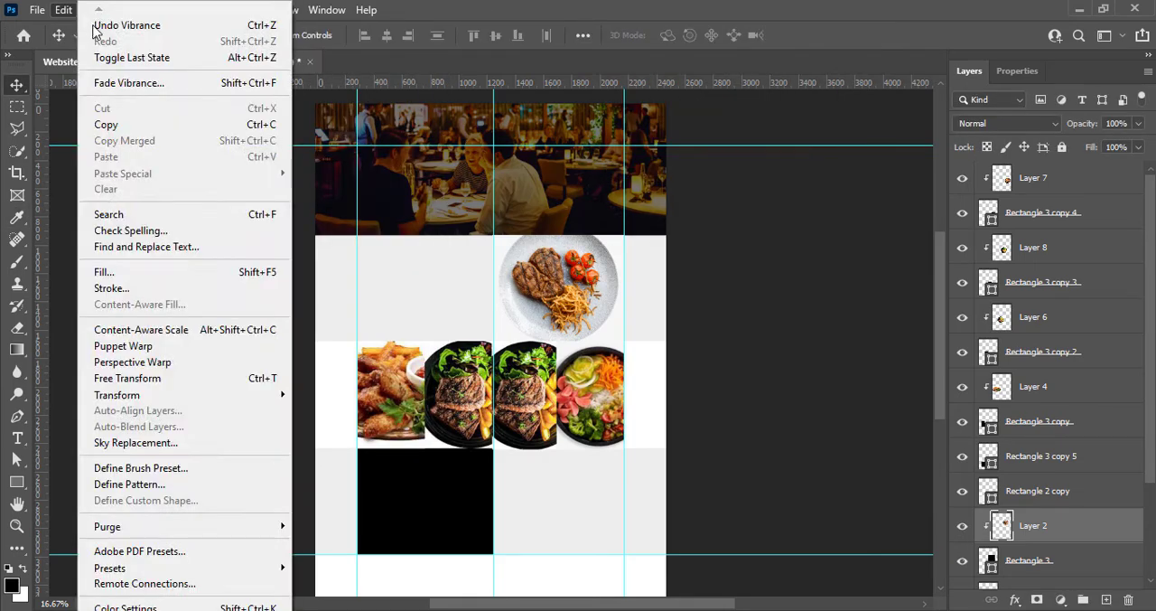
{"action": "left_click", "coordinate": [63, 9]}
{"action": "left_click", "coordinate": [95, 9]}
{"action": "mouse_move", "coordinate": [181, 53]}
{"action": "left_click", "coordinate": [311, 55]}
{"action": "left_click_drag", "start_coordinate": [887, 170], "coordinate": [899, 172]}
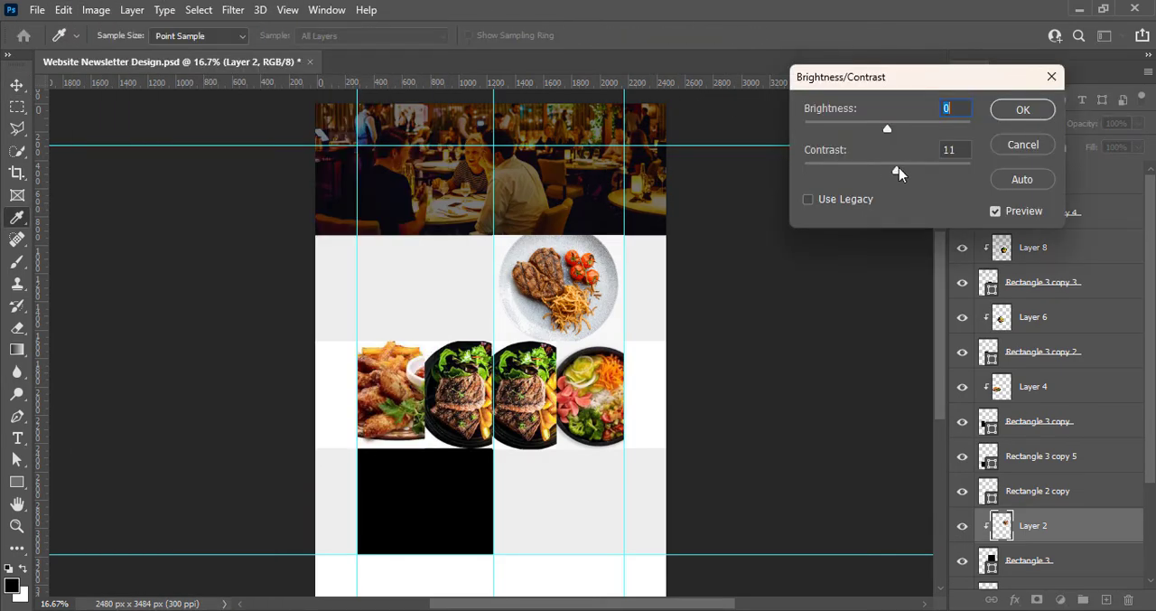
{"action": "left_click", "coordinate": [1021, 110]}
Adjust the midtones of the steak plate photo with Curves
{"action": "left_click", "coordinate": [95, 9]}
{"action": "mouse_move", "coordinate": [117, 52]}
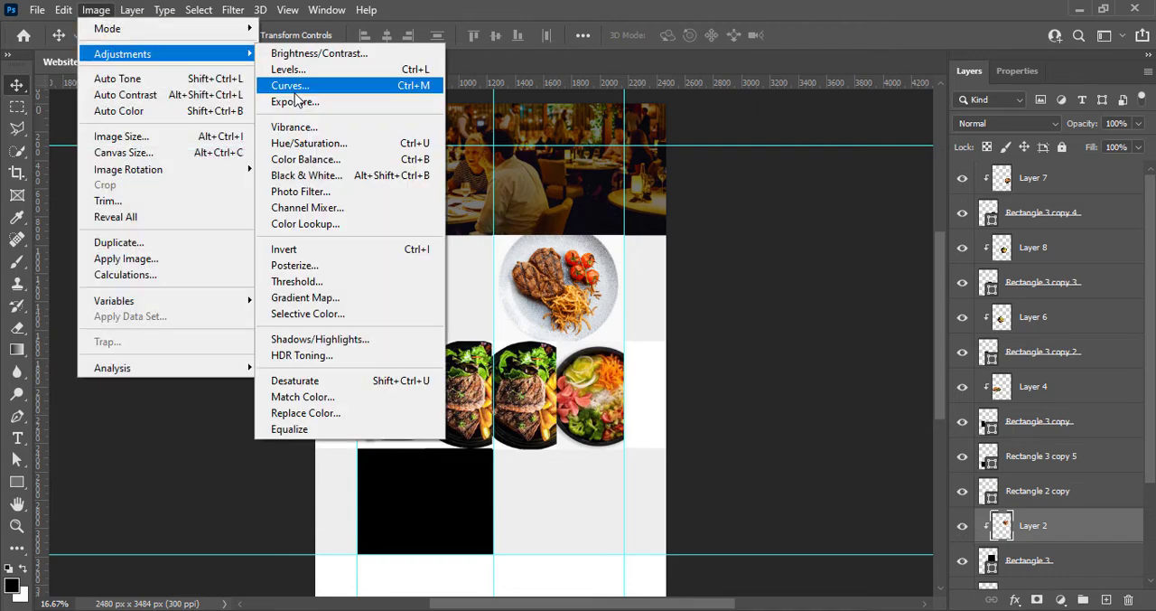
{"action": "left_click", "coordinate": [287, 85]}
{"action": "left_click_drag", "start_coordinate": [872, 303], "coordinate": [873, 340]}
{"action": "left_click", "coordinate": [1012, 161]}
Apply a Vibrance adjustment to the chicken wings photo (Layer 4) and raise its contrast to about 26
{"action": "left_click", "coordinate": [95, 9]}
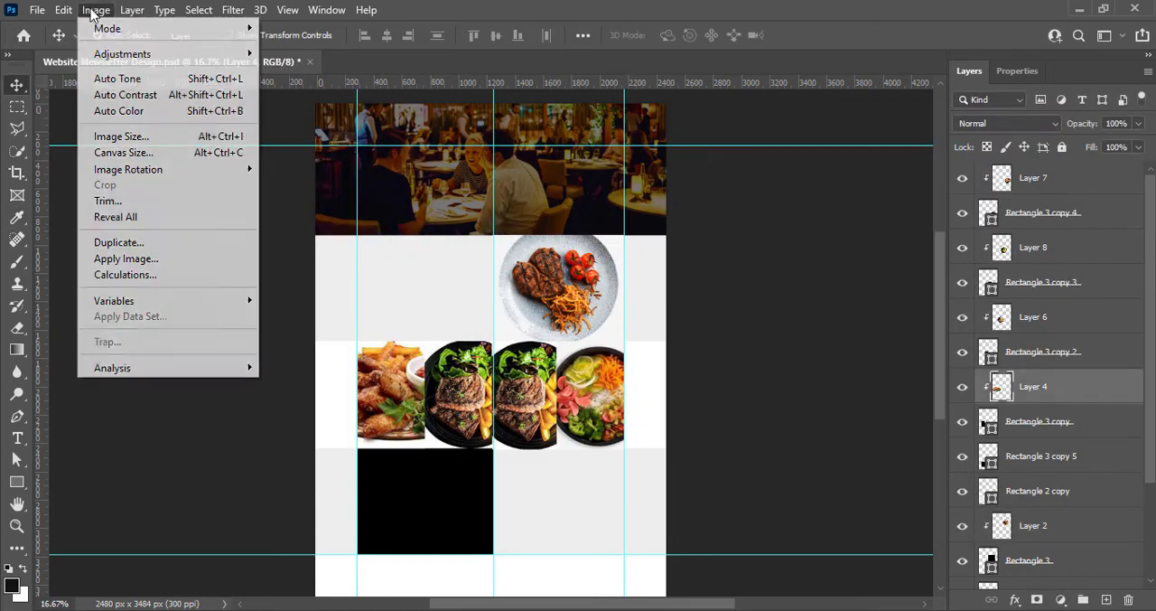
{"action": "mouse_move", "coordinate": [117, 51]}
{"action": "left_click", "coordinate": [362, 121]}
{"action": "key", "text": "Return"}
{"action": "left_click", "coordinate": [63, 9]}
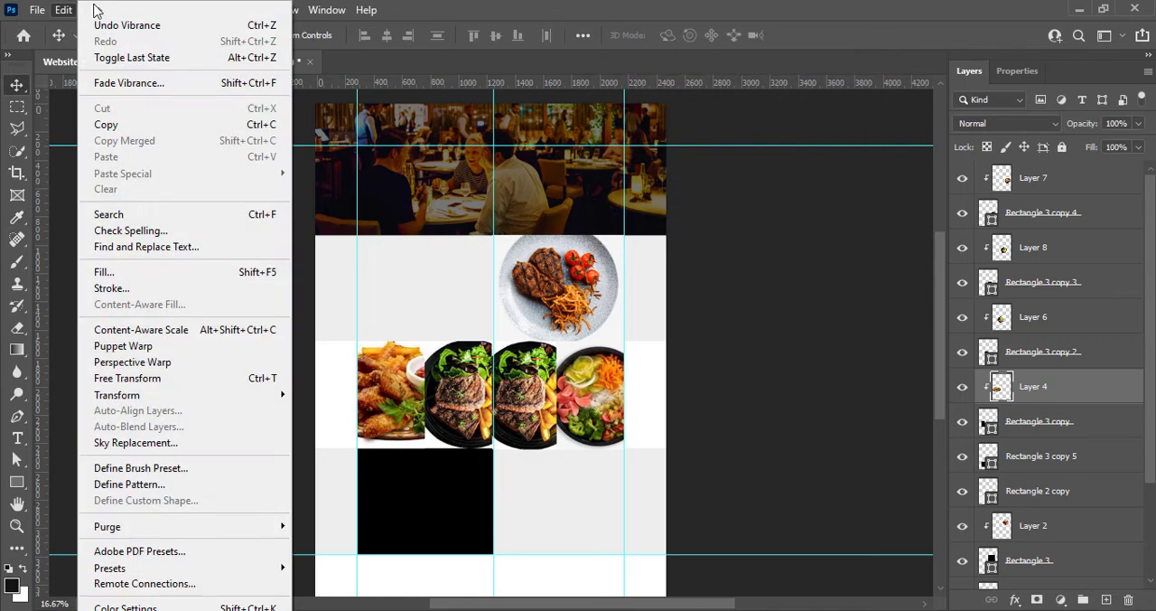
{"action": "left_click", "coordinate": [96, 9]}
{"action": "left_click", "coordinate": [318, 53]}
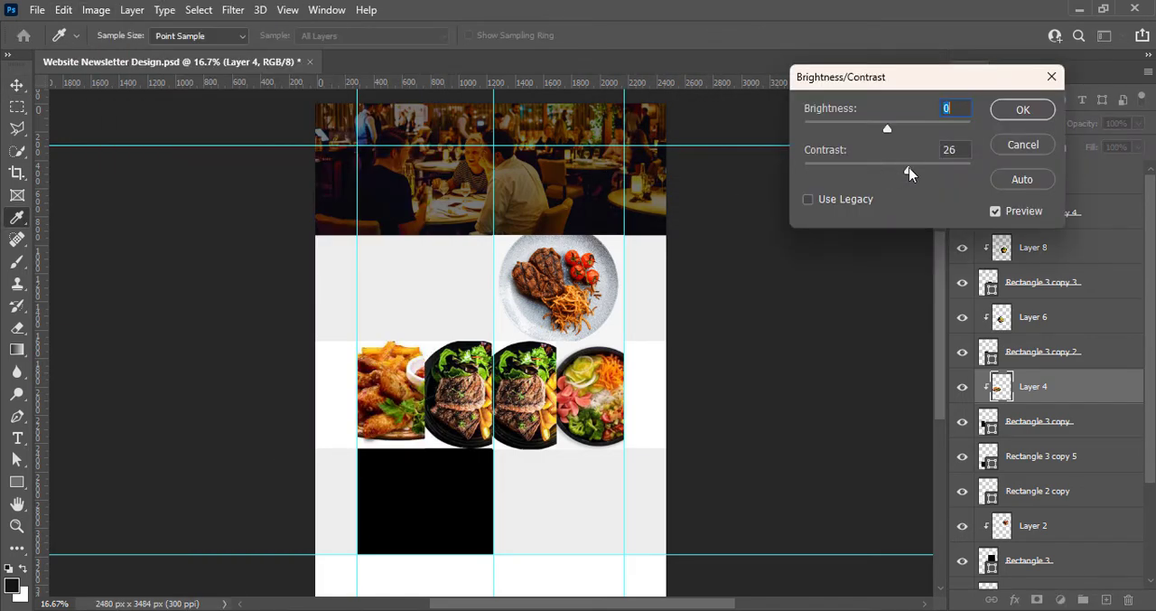
{"action": "left_click", "coordinate": [1022, 109]}
Apply a Curves adjustment to the chicken wings photo with a midpoint at input 132 and output 127
{"action": "left_click", "coordinate": [96, 9]}
{"action": "mouse_move", "coordinate": [108, 52]}
{"action": "left_click", "coordinate": [318, 84]}
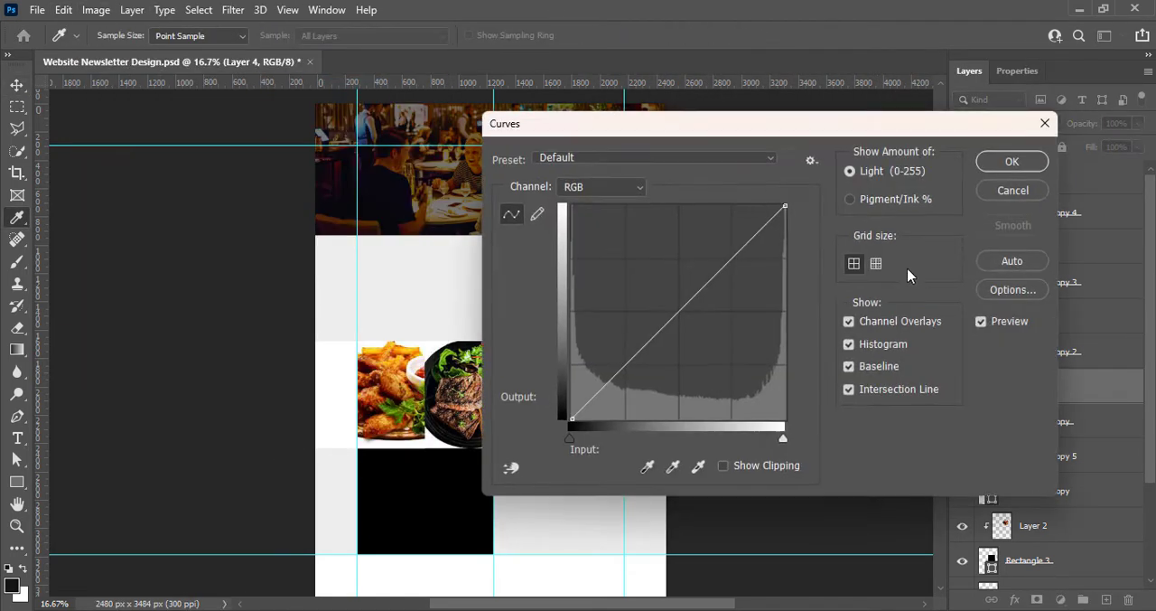
{"action": "left_click_drag", "start_coordinate": [721, 136], "coordinate": [923, 146]}
{"action": "left_click_drag", "start_coordinate": [890, 322], "coordinate": [893, 325]}
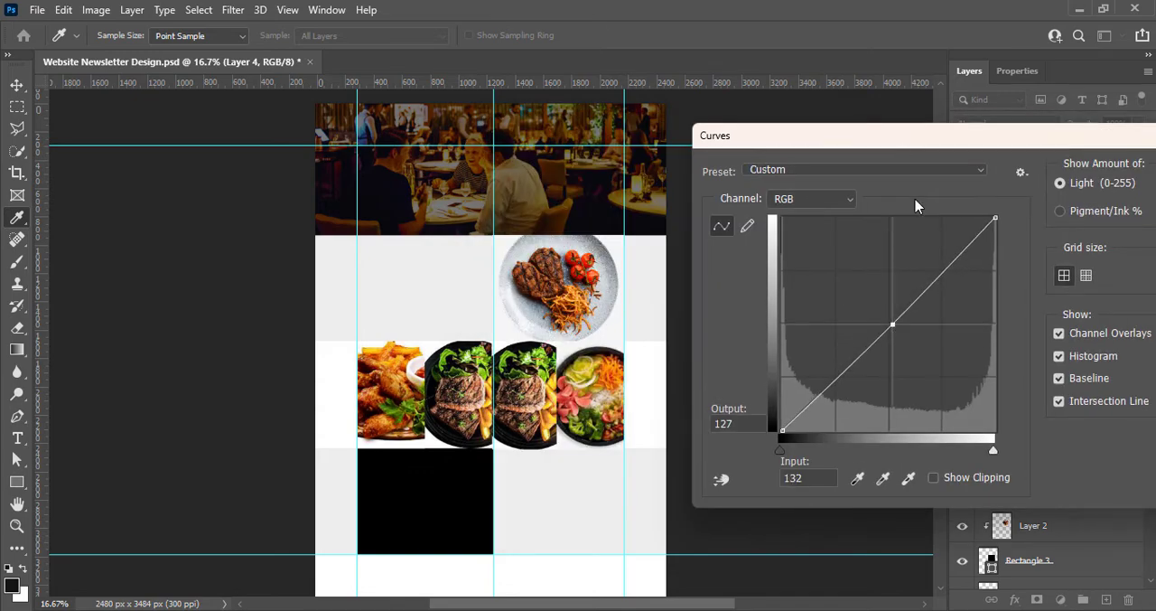
{"action": "left_click", "coordinate": [1070, 174]}
{"action": "left_click_drag", "start_coordinate": [914, 136], "coordinate": [862, 97]}
Apply a Vibrance adjustment to the first sliced steak photo (Layer 6) and increase its contrast
{"action": "left_click", "coordinate": [1033, 316]}
{"action": "left_click", "coordinate": [96, 9]}
{"action": "mouse_move", "coordinate": [108, 52]}
{"action": "left_click", "coordinate": [298, 126]}
{"action": "left_click", "coordinate": [861, 96]}
{"action": "left_click", "coordinate": [94, 10]}
{"action": "left_click", "coordinate": [307, 51]}
{"action": "left_click_drag", "start_coordinate": [888, 170], "coordinate": [915, 171]}
{"action": "left_click", "coordinate": [1022, 109]}
Apply a Vibrance adjustment to the second sliced steak photo (Layer 8) and increase its contrast
{"action": "left_click", "coordinate": [1033, 247]}
{"action": "left_click", "coordinate": [96, 9]}
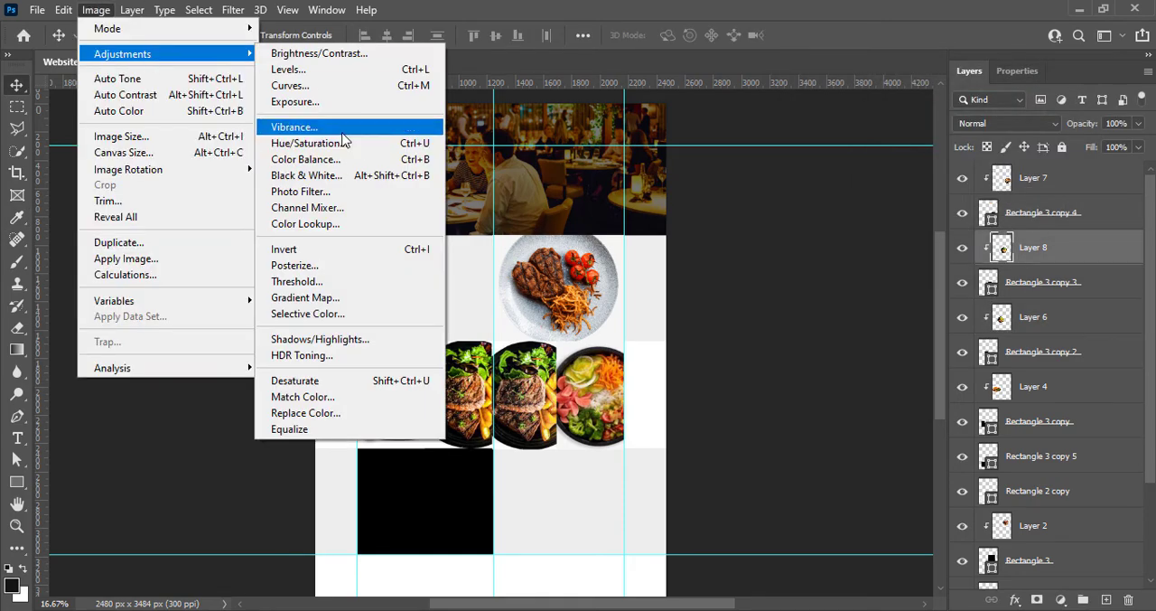
{"action": "left_click", "coordinate": [312, 126]}
{"action": "left_click_drag", "start_coordinate": [703, 123], "coordinate": [707, 127]}
{"action": "left_click", "coordinate": [839, 96]}
{"action": "left_click", "coordinate": [96, 9]}
{"action": "left_click", "coordinate": [307, 51]}
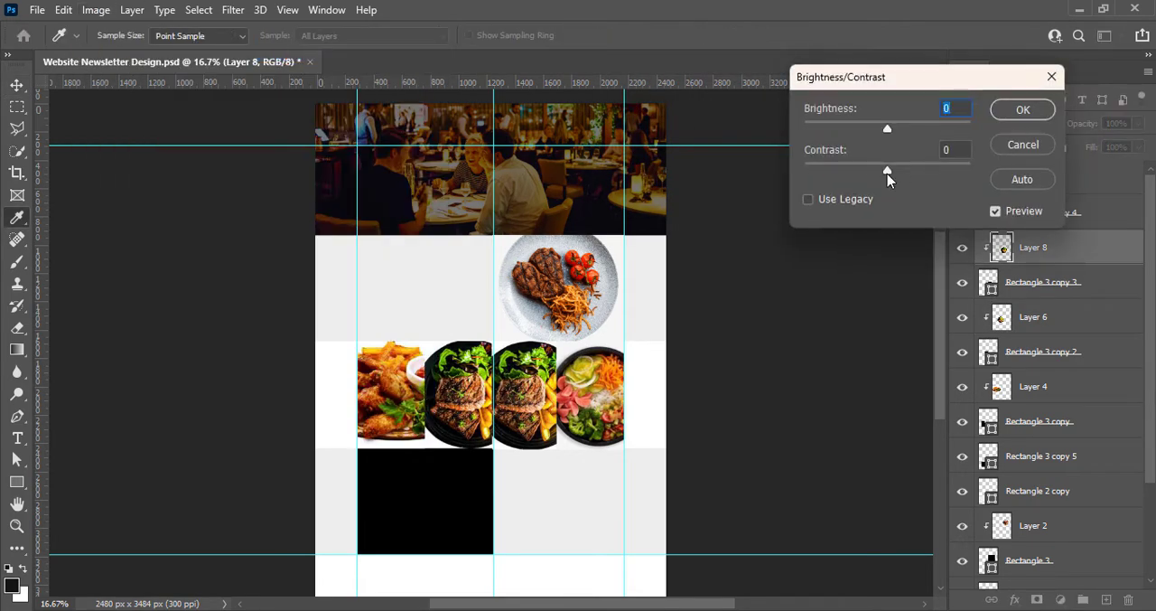
{"action": "left_click_drag", "start_coordinate": [918, 171], "coordinate": [921, 171]}
{"action": "left_click", "coordinate": [1022, 109]}
Apply a Vibrance adjustment to the salad bowl photo (Layer 7) and raise its contrast to about 22
{"action": "left_click", "coordinate": [1032, 178]}
{"action": "left_click", "coordinate": [96, 9]}
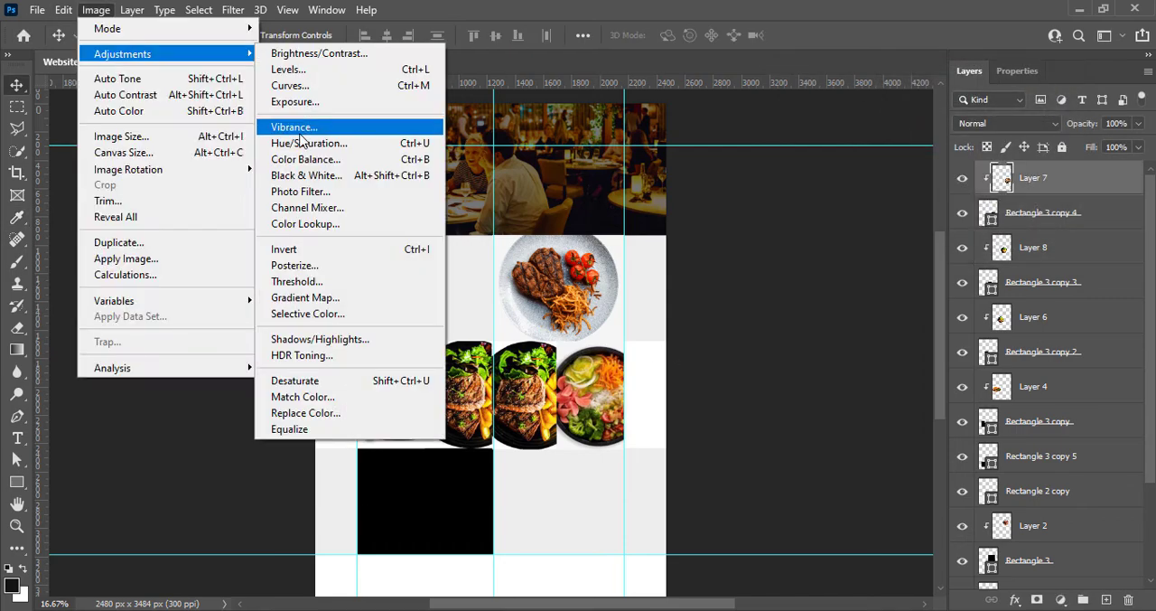
{"action": "left_click", "coordinate": [304, 126]}
{"action": "left_click_drag", "start_coordinate": [708, 124], "coordinate": [710, 125]}
{"action": "left_click", "coordinate": [838, 96]}
{"action": "left_click", "coordinate": [96, 9]}
{"action": "left_click", "coordinate": [307, 52]}
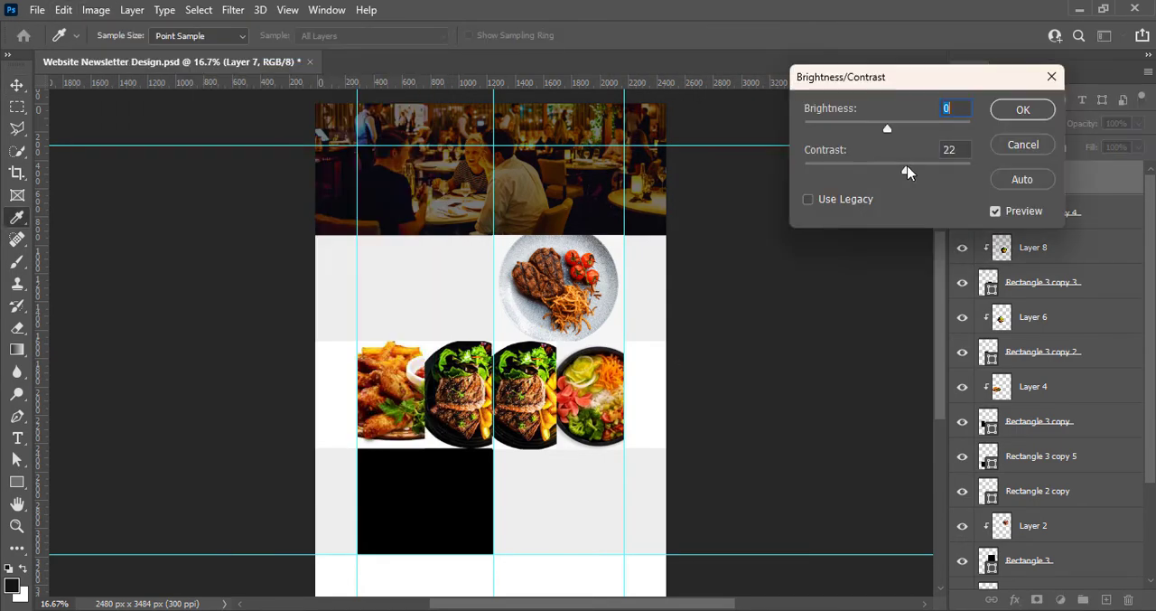
{"action": "key", "text": "Return"}
Paste the falafel pita photo into the newsletter and apply a Vibrance adjustment to it
{"action": "key", "text": "v"}
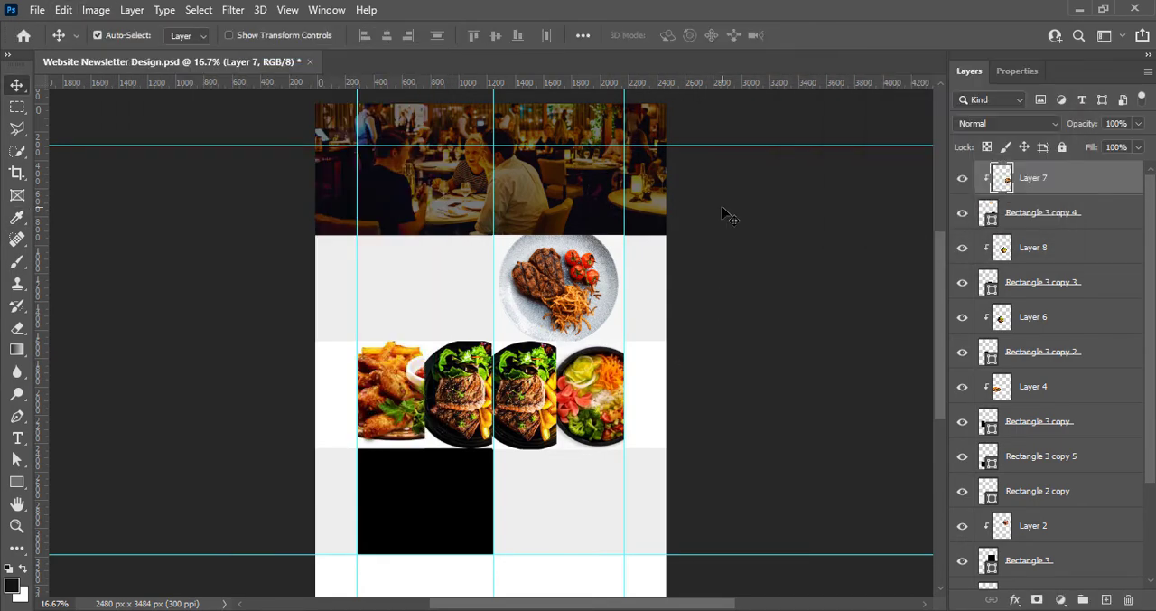
{"action": "key", "text": "ctrl+v"}
{"action": "left_click", "coordinate": [96, 9]}
{"action": "mouse_move", "coordinate": [108, 52]}
{"action": "left_click", "coordinate": [352, 121]}
{"action": "left_click", "coordinate": [839, 96]}
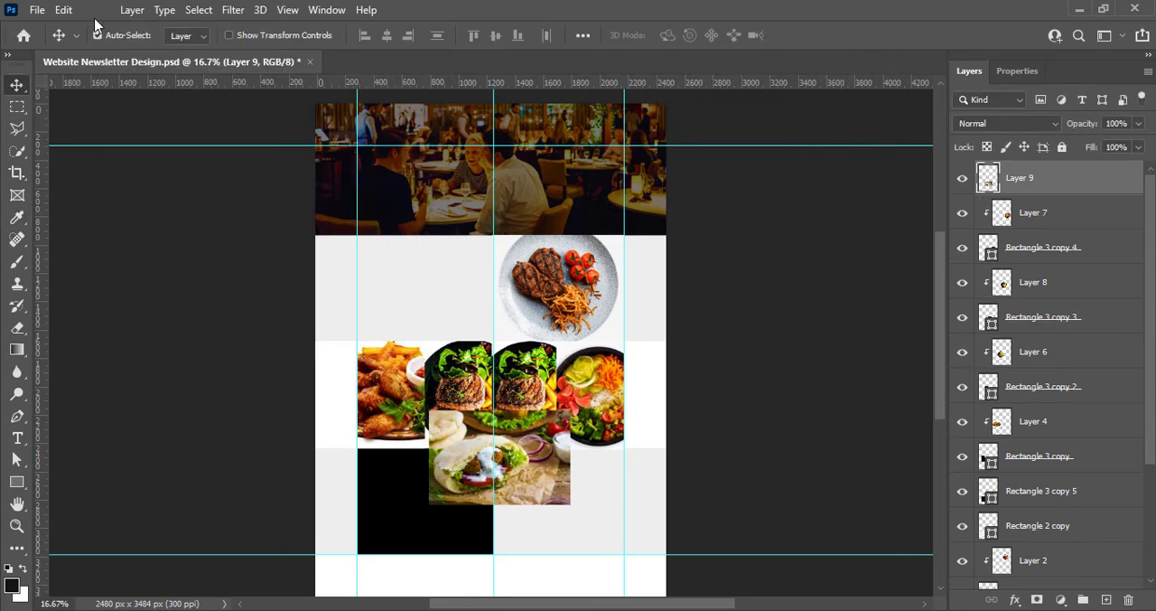
Raise the falafel pita photo's contrast to 41 with a Brightness/Contrast adjustment
{"action": "left_click", "coordinate": [96, 10]}
{"action": "left_click", "coordinate": [312, 49]}
{"action": "key", "text": "Return"}
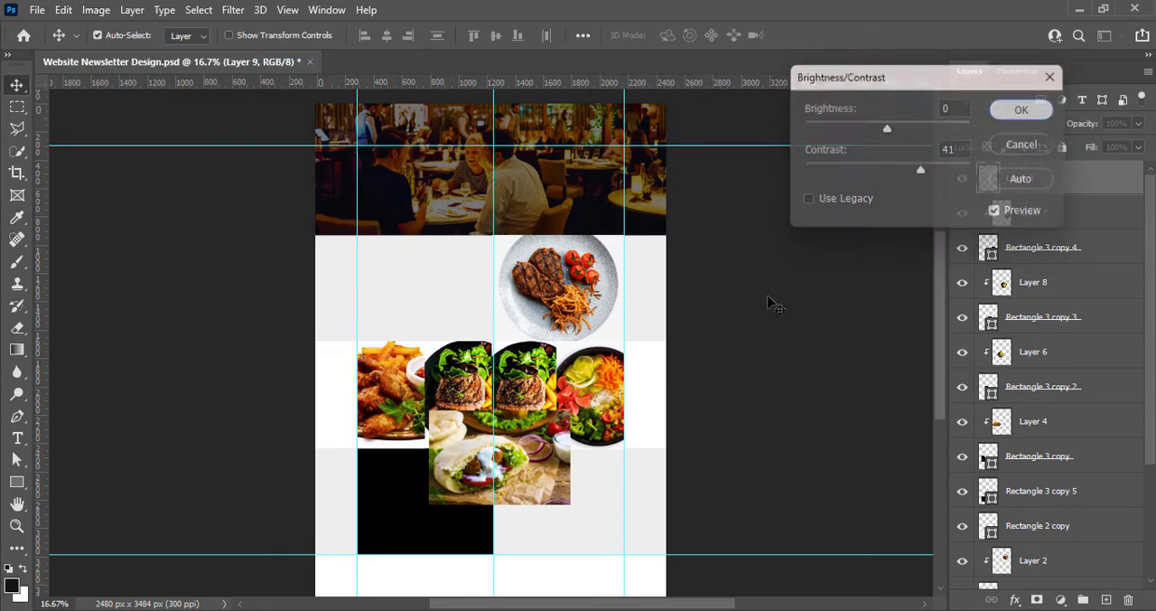
Move the falafel pita photo onto the lower black placeholder and enlarge it until it covers the placeholder
{"action": "left_click_drag", "start_coordinate": [469, 475], "coordinate": [425, 556]}
{"action": "key", "text": "ctrl+t"}
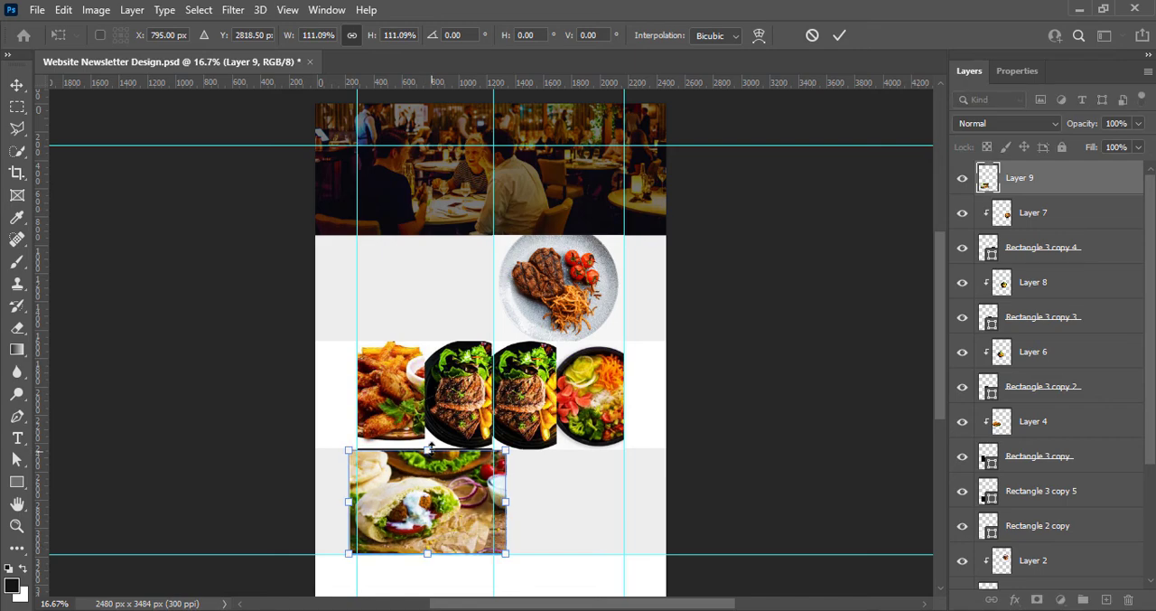
{"action": "left_click_drag", "start_coordinate": [431, 450], "coordinate": [432, 439]}
{"action": "left_click", "coordinate": [840, 36]}
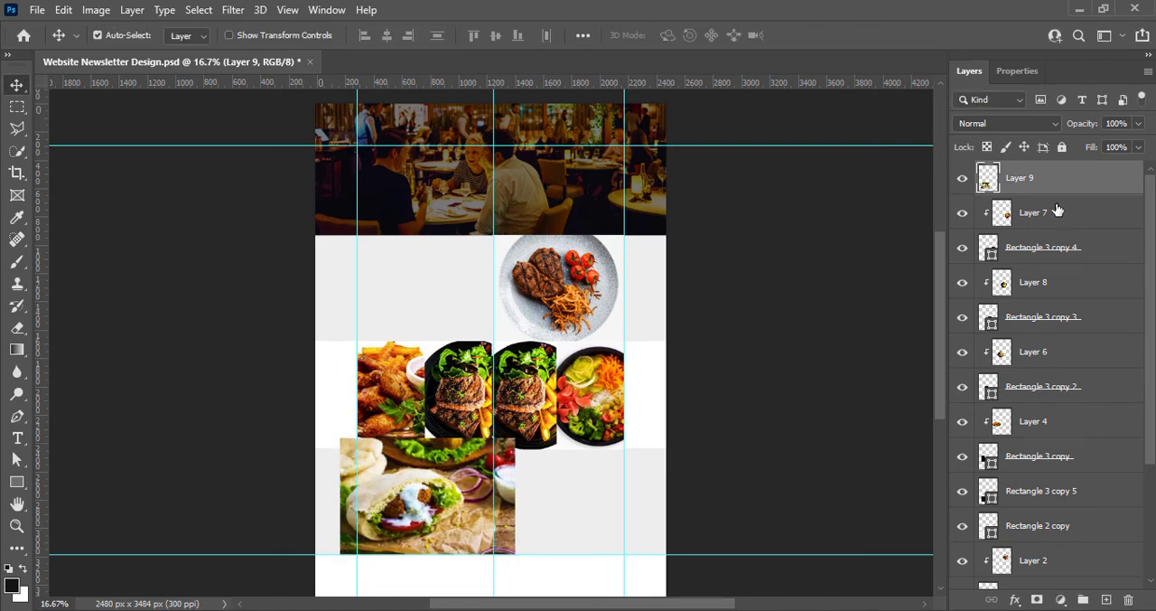
Place Layer 9 directly above Rectangle 3 copy 5 and clip it to that rectangle
{"action": "left_click_drag", "start_coordinate": [1058, 186], "coordinate": [1036, 477]}
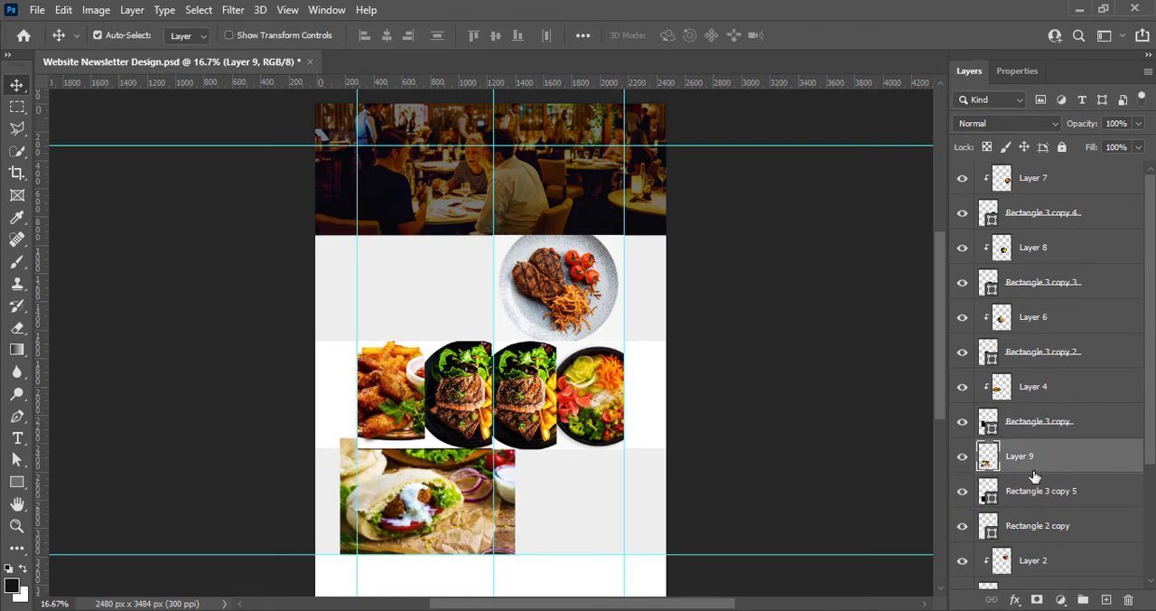
{"action": "right_click", "coordinate": [1036, 477]}
{"action": "left_click", "coordinate": [864, 327]}
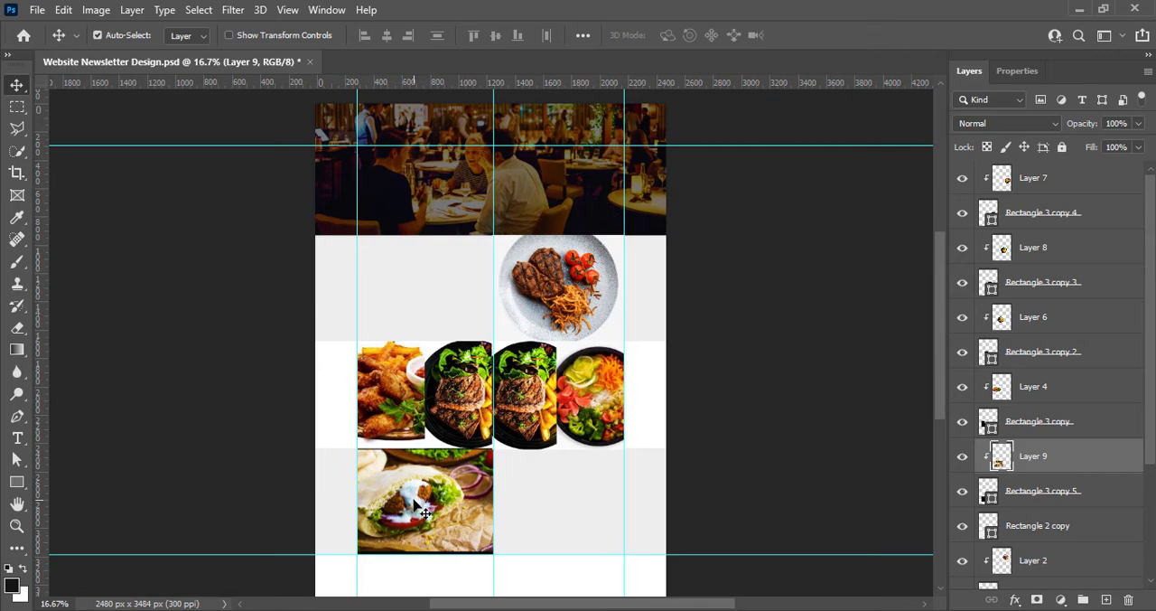
Nudge the pita, fried chicken and first sliced steak photos down within their frames, and save the document
{"action": "key", "text": "shift+Down"}
{"action": "key", "text": "shift+Down"}
{"action": "left_click", "coordinate": [750, 400]}
{"action": "left_click", "coordinate": [408, 401]}
{"action": "key", "text": "shift+Down"}
{"action": "left_click", "coordinate": [470, 402]}
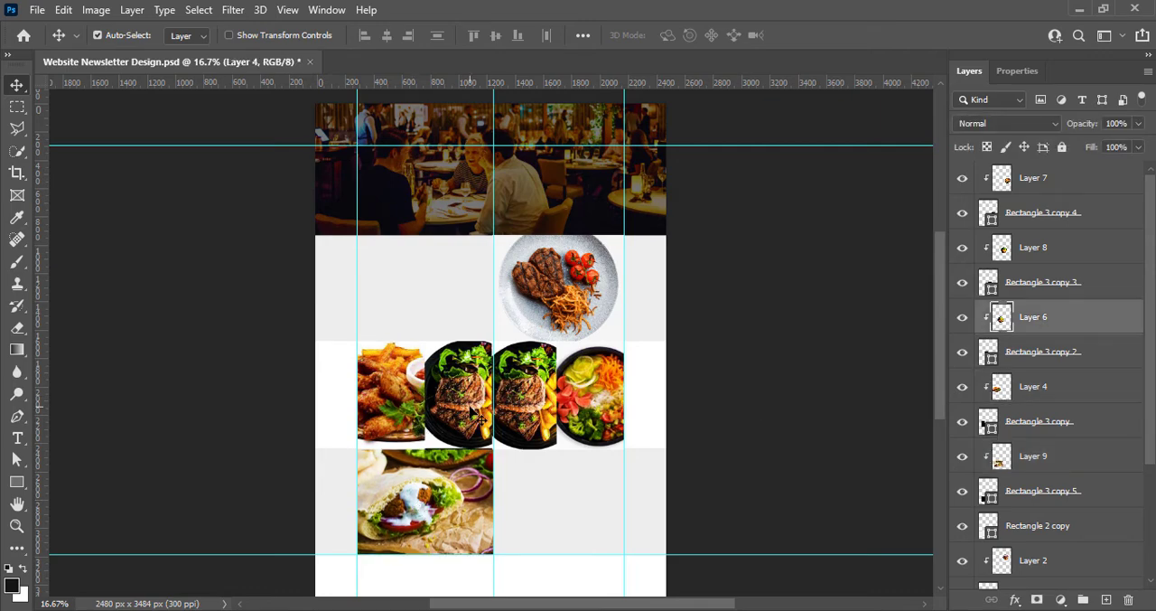
{"action": "key", "text": "shift+Down"}
{"action": "key", "text": "shift+Down"}
{"action": "left_click", "coordinate": [741, 413]}
{"action": "key", "text": "ctrl+s"}
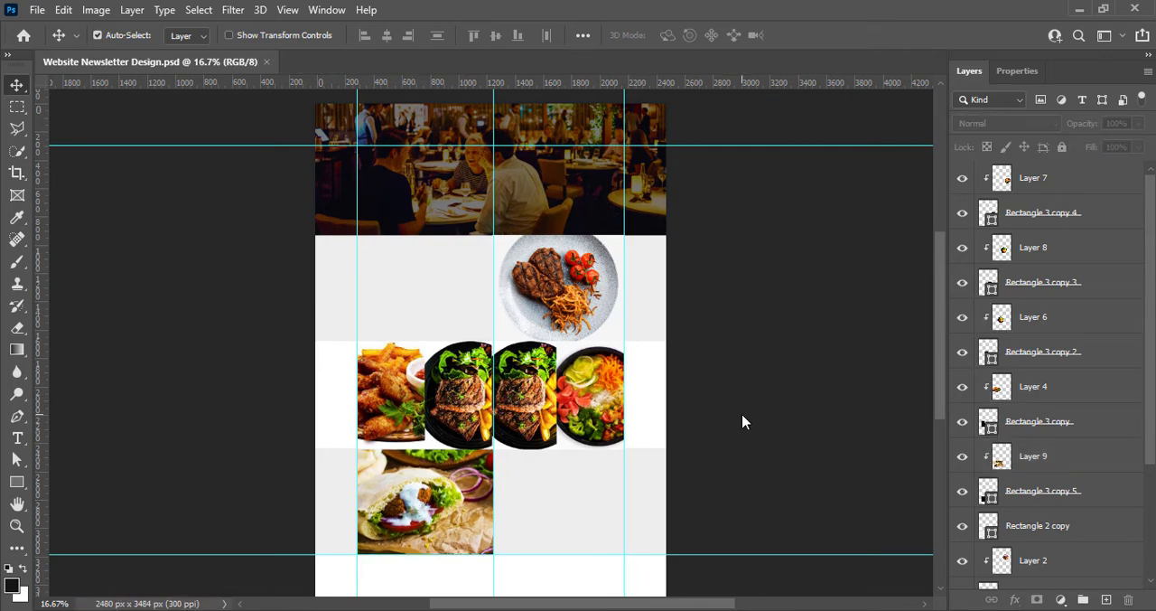
Add a point text at the upper edge of the first grey band and set its font to Century Gothic
{"action": "key", "text": "t"}
{"action": "left_click", "coordinate": [339, 235]}
{"action": "left_click", "coordinate": [244, 35]}
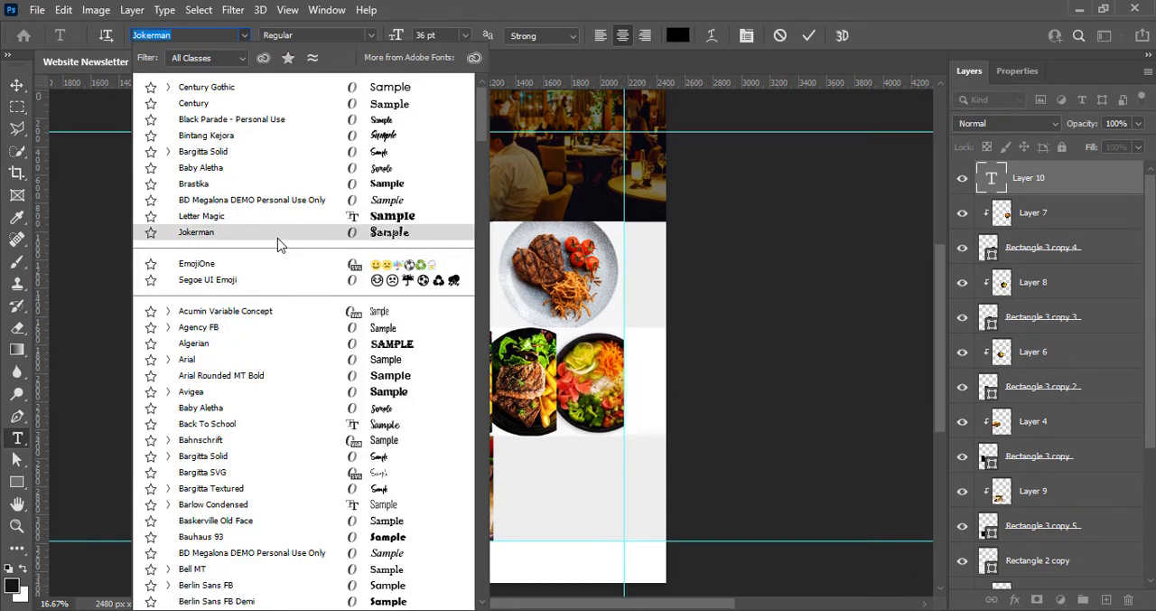
{"action": "scroll", "coordinate": [284, 451], "scroll_direction": "down", "scroll_amount": 5}
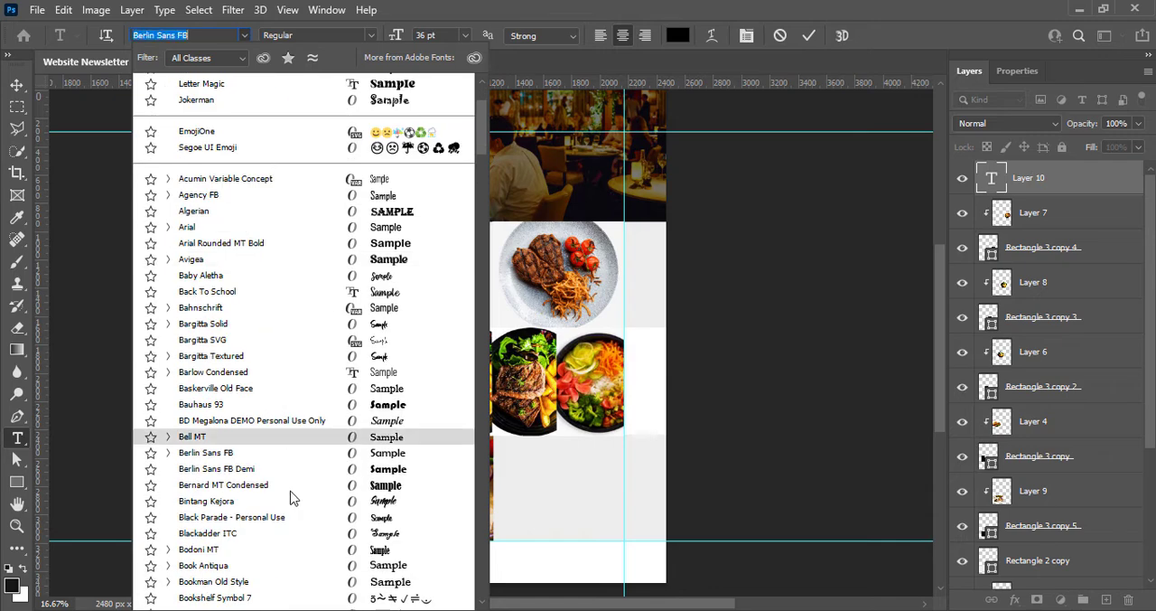
{"action": "scroll", "coordinate": [289, 509], "scroll_direction": "down", "scroll_amount": 4}
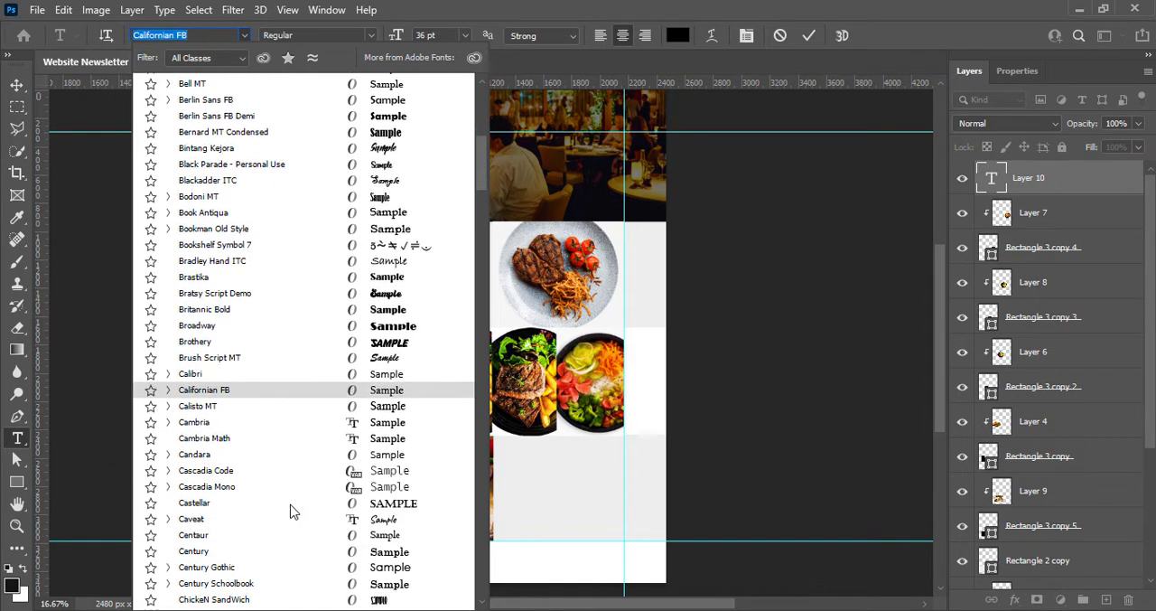
{"action": "key", "text": "Escape"}
Set the new text's style to Bold and its size to 36 pt
{"action": "left_click", "coordinate": [371, 35]}
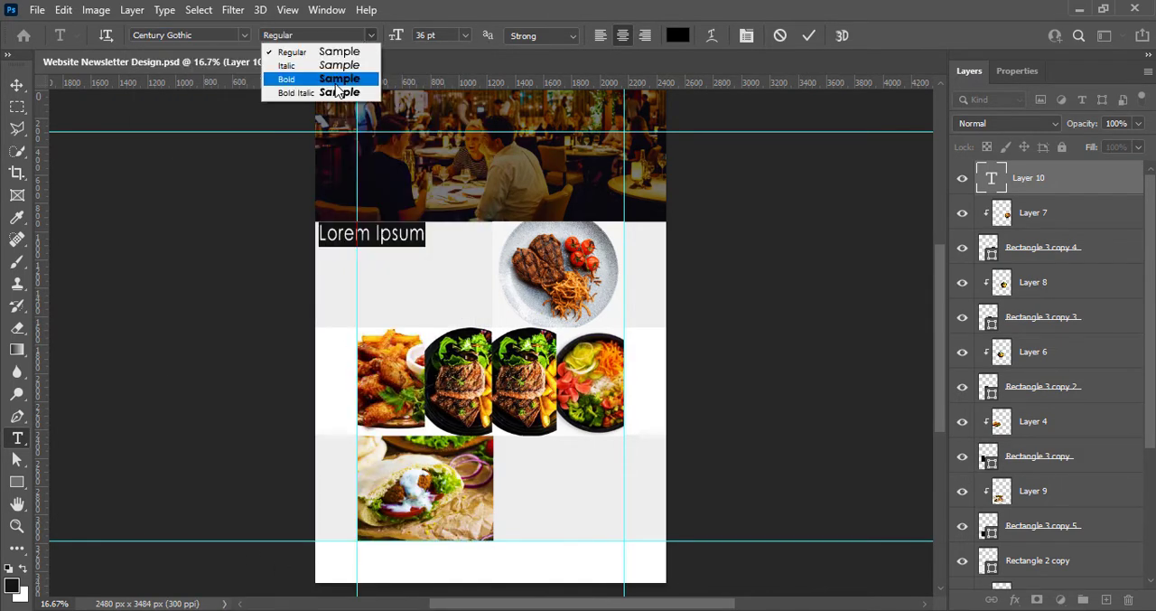
{"action": "left_click", "coordinate": [335, 80]}
{"action": "left_click", "coordinate": [466, 35]}
{"action": "left_click", "coordinate": [465, 149]}
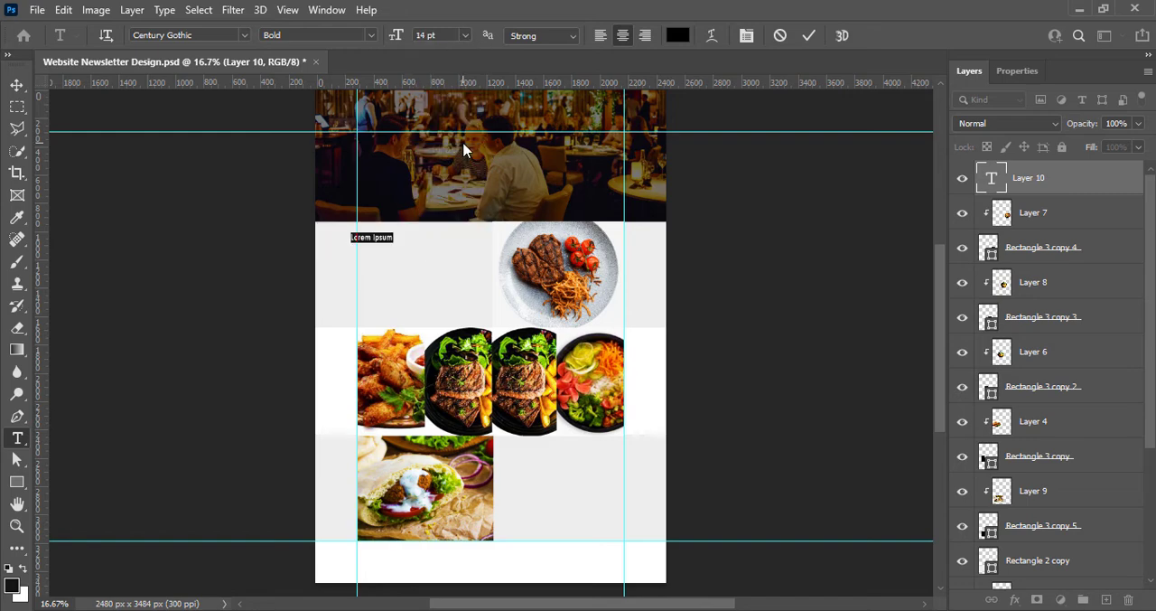
{"action": "left_click", "coordinate": [468, 36]}
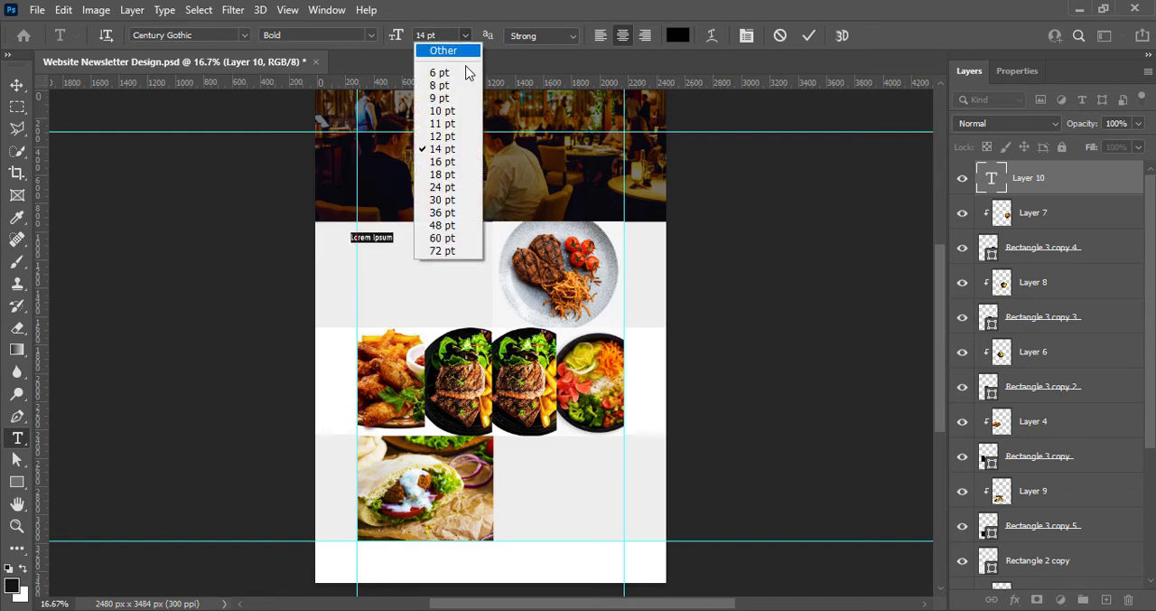
{"action": "left_click", "coordinate": [467, 212]}
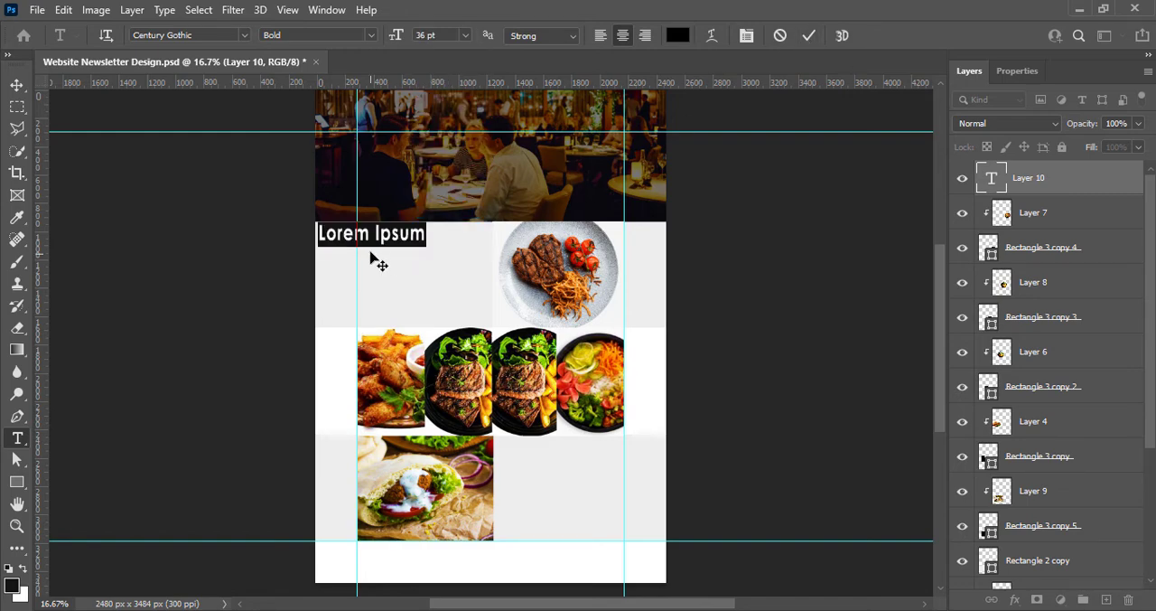
{"action": "left_click", "coordinate": [495, 230]}
Move the text towards the middle of the space beside the steak plate and replace its wording with FOOD NAME
{"action": "left_click", "coordinate": [14, 86]}
{"action": "left_click_drag", "start_coordinate": [379, 233], "coordinate": [426, 246]}
{"action": "double_click", "coordinate": [434, 244]}
{"action": "type", "text": "FOOD NAME"}
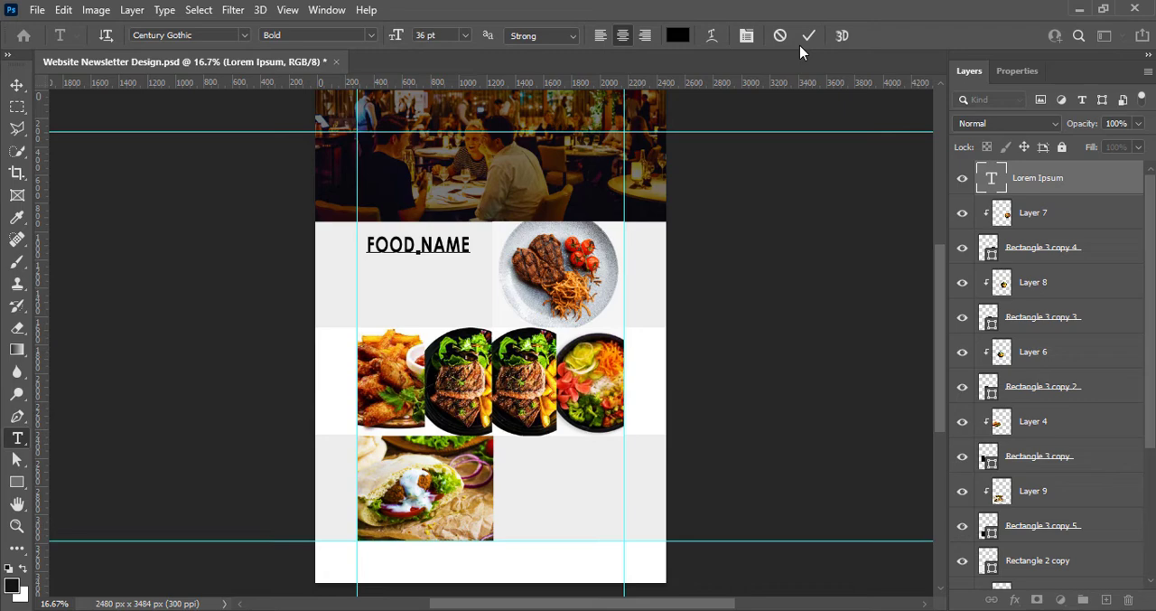
{"action": "left_click", "coordinate": [809, 37]}
{"action": "left_click", "coordinate": [17, 85]}
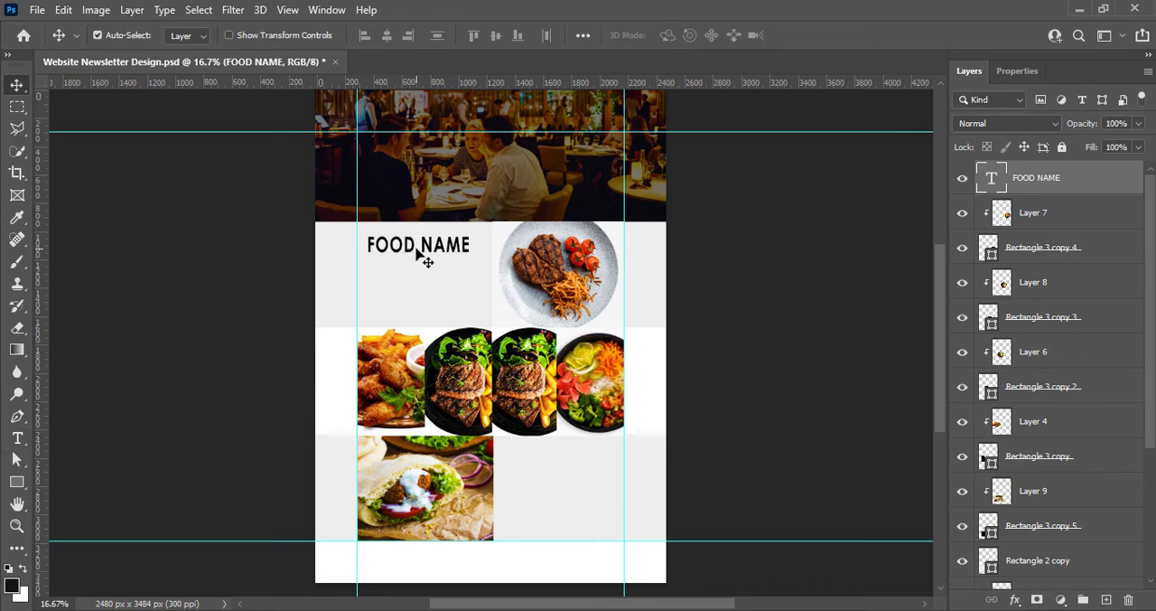
Set the FOOD NAME heading's tracking to 0 and its size to 40 pt
{"action": "double_click", "coordinate": [419, 249]}
{"action": "left_click", "coordinate": [1017, 70]}
{"action": "left_click", "coordinate": [1114, 312]}
{"action": "left_click", "coordinate": [1102, 414]}
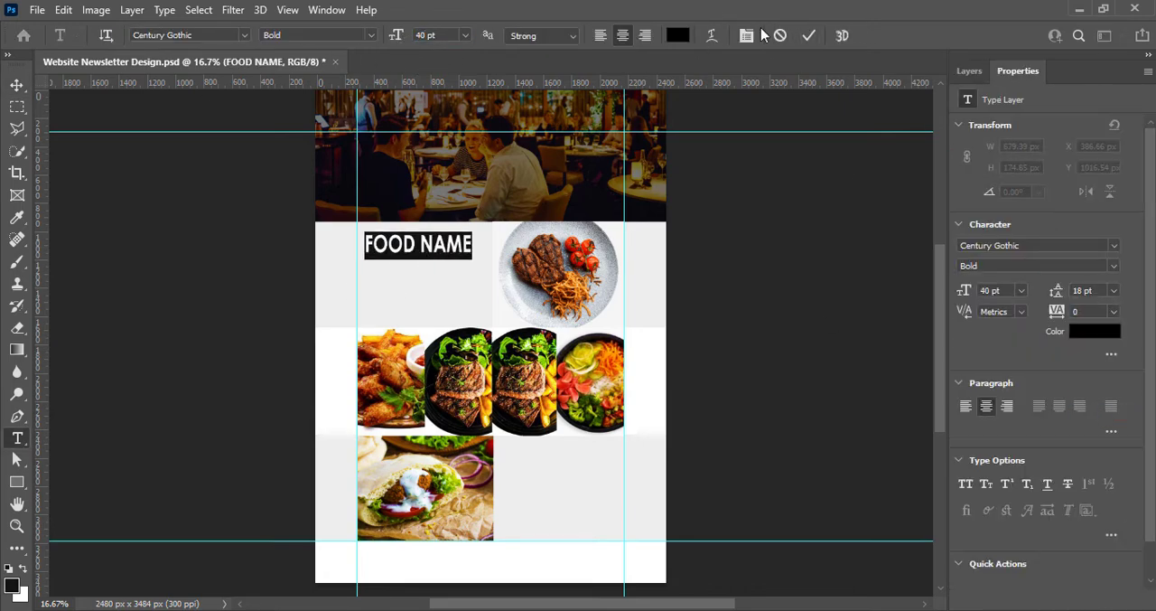
{"action": "left_click", "coordinate": [808, 36]}
{"action": "key", "text": "v"}
Duplicate the FOOD NAME heading into the lower grey band beside the pita photo and save the document
{"action": "left_click_drag", "start_coordinate": [420, 249], "coordinate": [561, 453]}
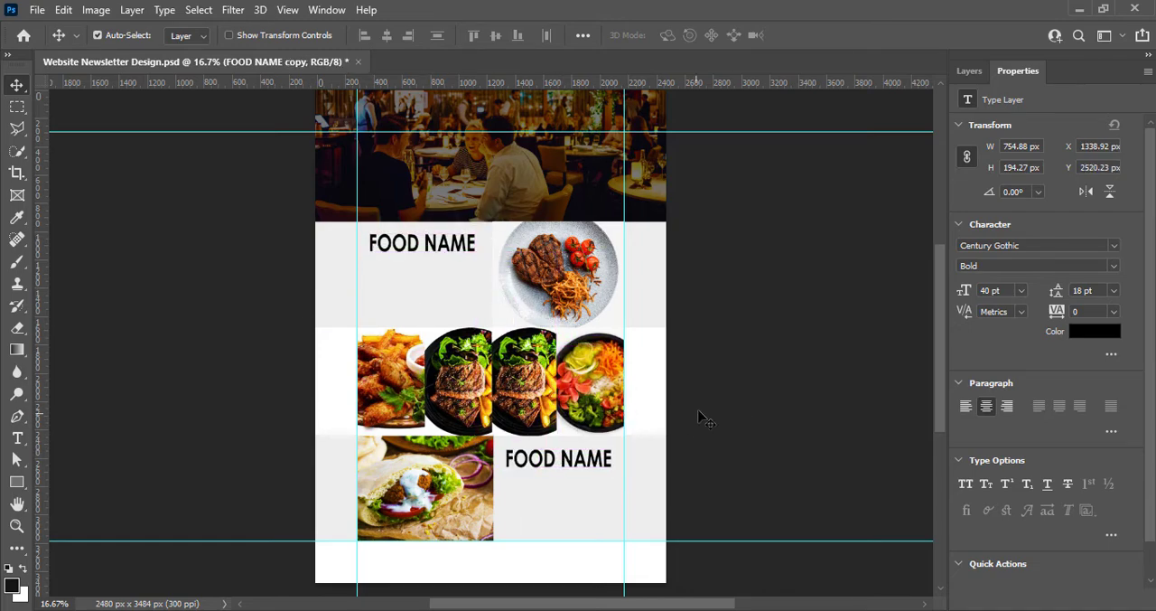
{"action": "left_click", "coordinate": [702, 412]}
{"action": "key", "text": "ctrl+s"}
Add a paragraph text box with Lorem ipsum placeholder text on a new layer under the upper heading, sized 14 pt
{"action": "left_click", "coordinate": [966, 75]}
{"action": "key", "text": "ctrl+alt+shift+n"}
{"action": "key", "text": "t"}
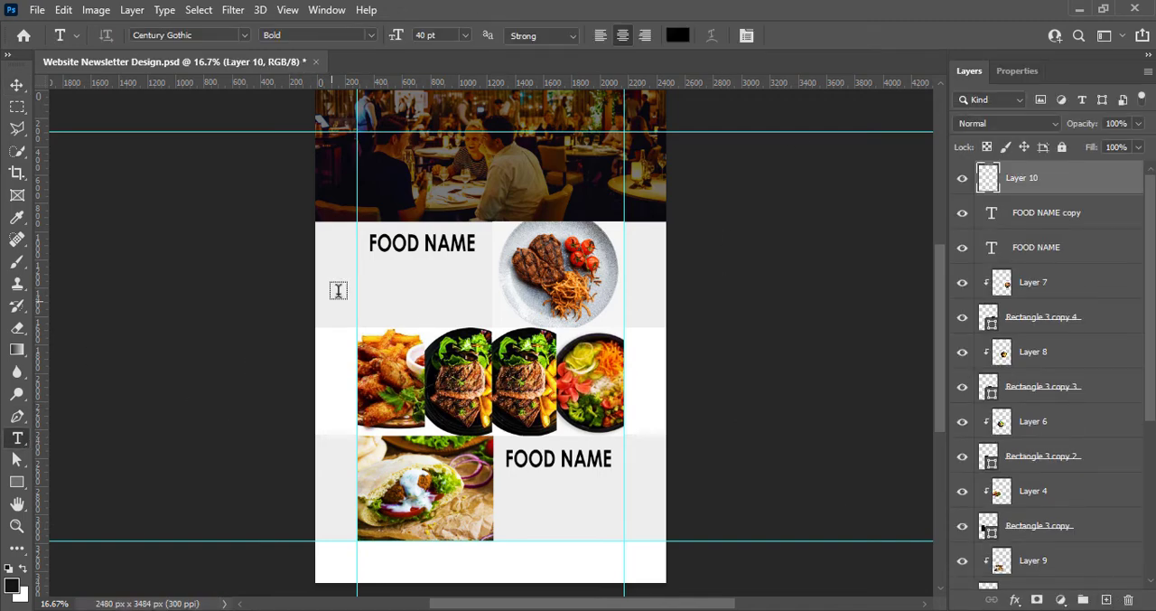
{"action": "left_click_drag", "start_coordinate": [368, 269], "coordinate": [495, 326]}
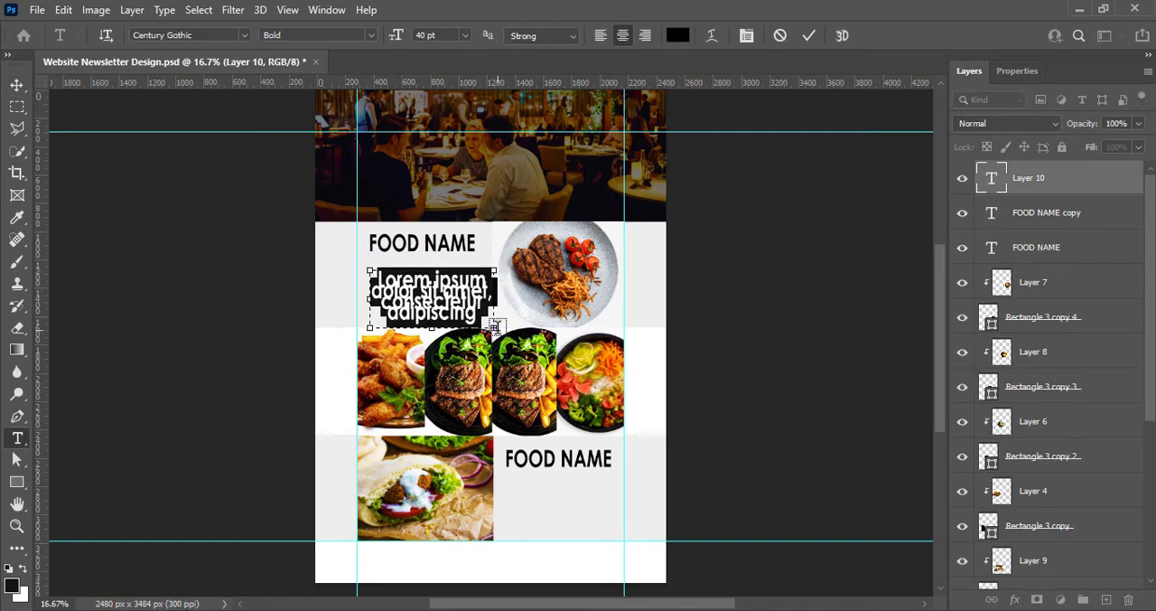
{"action": "left_click", "coordinate": [466, 35]}
{"action": "left_click", "coordinate": [459, 139]}
{"action": "left_click", "coordinate": [466, 35]}
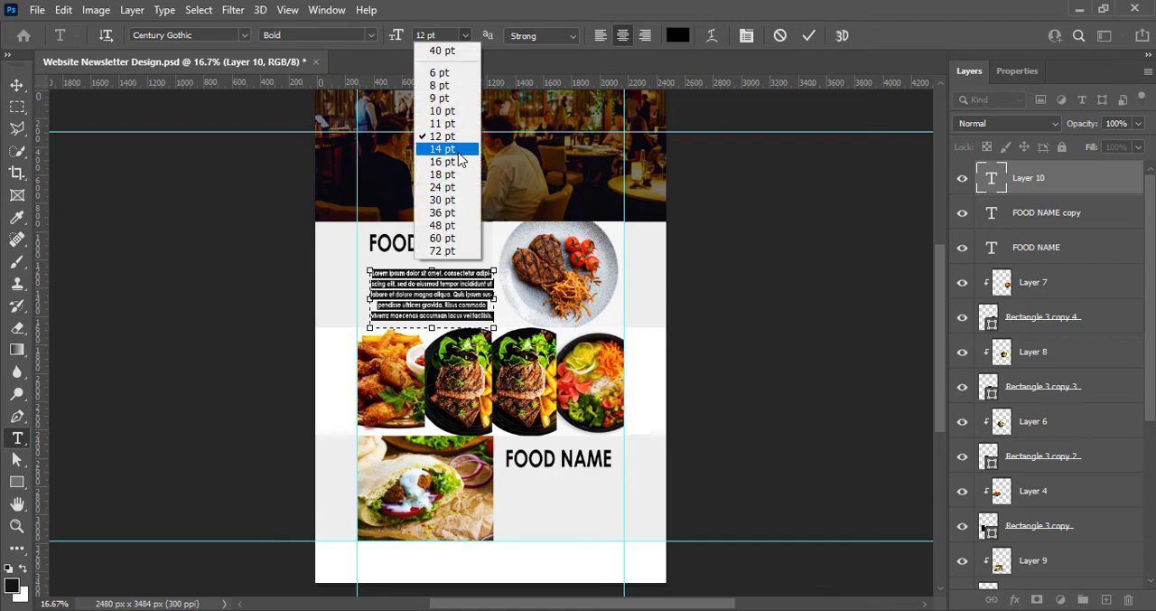
{"action": "left_click", "coordinate": [459, 151]}
Delete the placeholder text that follows "aliqua." and shorten the text box to about 304 px high
{"action": "left_click_drag", "start_coordinate": [394, 308], "coordinate": [492, 319]}
{"action": "key", "text": "BackSpace"}
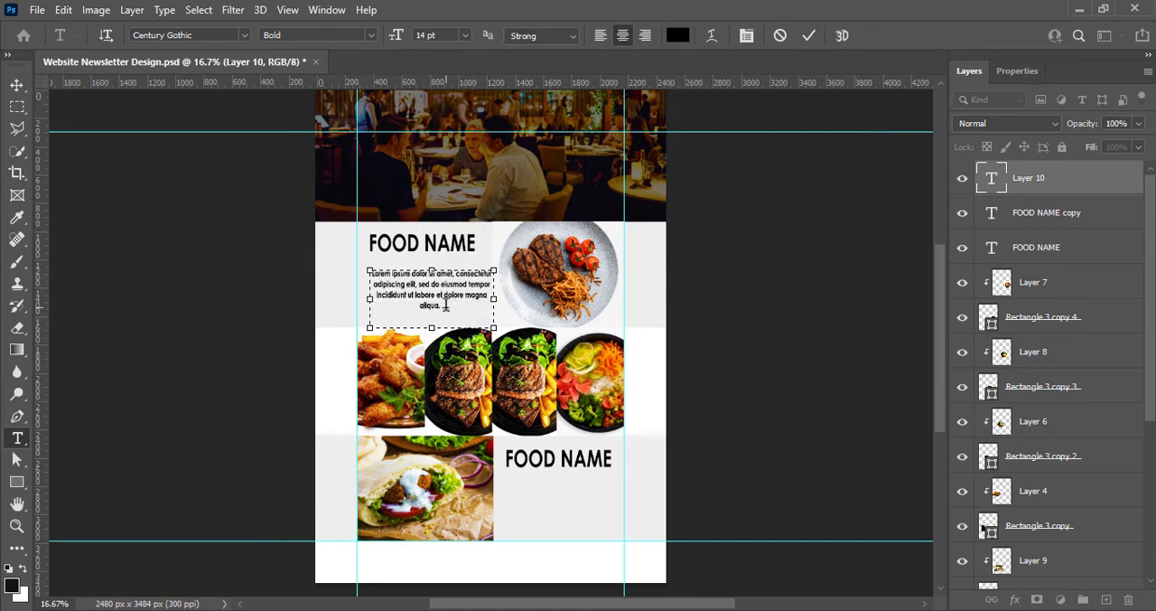
{"action": "left_click_drag", "start_coordinate": [438, 327], "coordinate": [371, 273]}
{"action": "left_click", "coordinate": [1017, 70]}
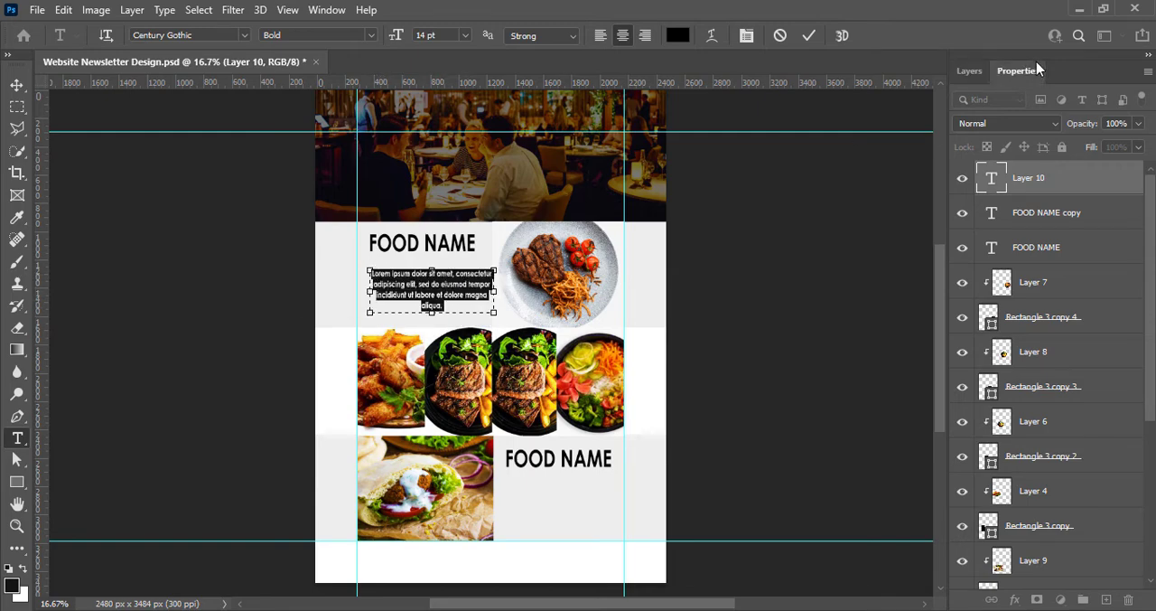
{"action": "left_click", "coordinate": [808, 35]}
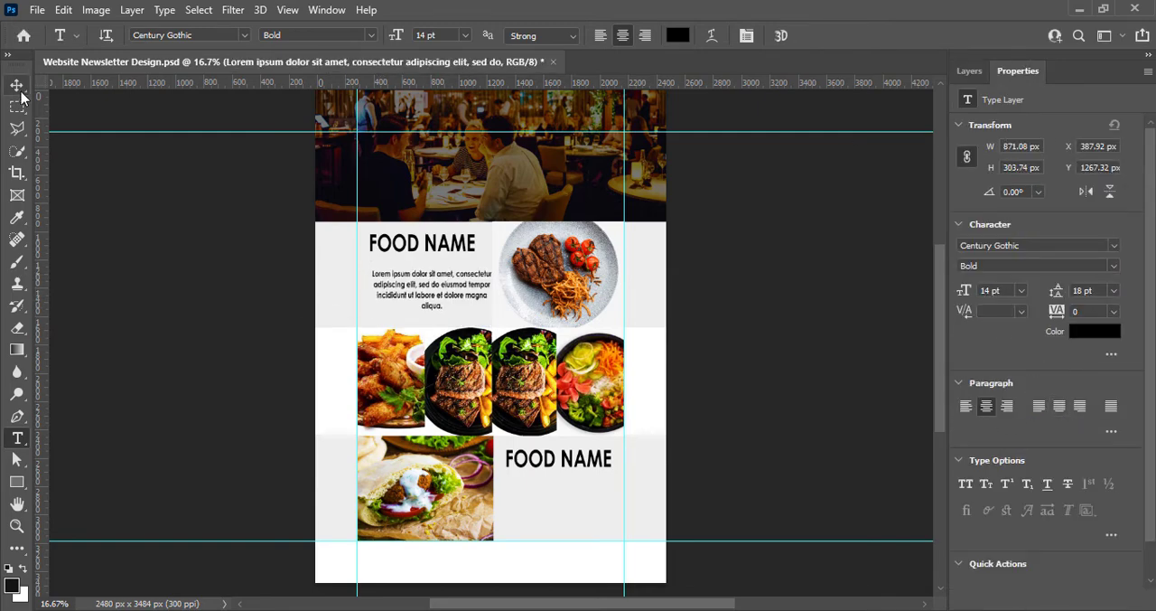
Resize the paragraph text box to about 885 by 250 px, with one side on the vertical guide and three lines of text showing
{"action": "left_click", "coordinate": [368, 293]}
{"action": "left_click_drag", "start_coordinate": [369, 291], "coordinate": [357, 291]}
{"action": "left_click_drag", "start_coordinate": [493, 290], "coordinate": [484, 314]}
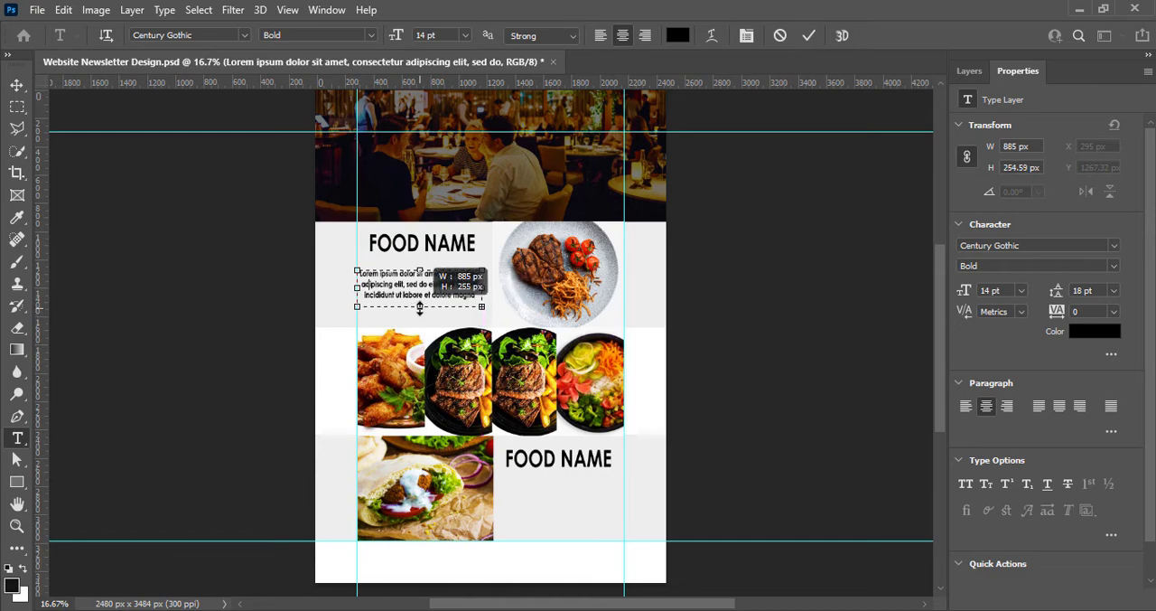
{"action": "left_click", "coordinate": [810, 38]}
{"action": "left_click", "coordinate": [20, 86]}
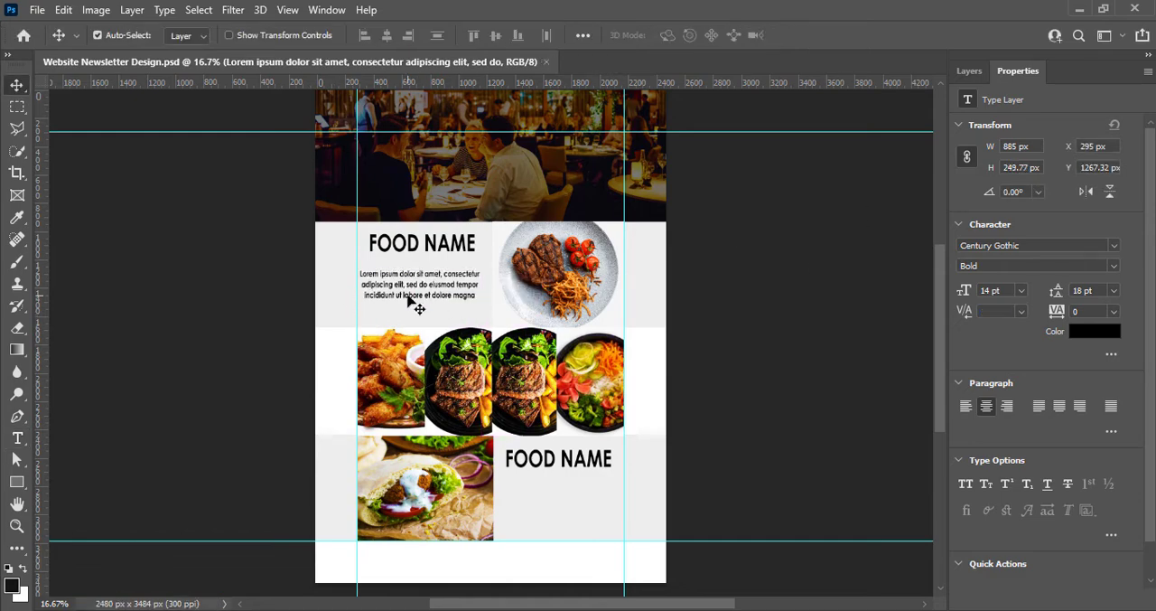
Bring the upper heading and paragraph closer together and duplicate the paragraph under the lower heading
{"action": "left_click_drag", "start_coordinate": [407, 303], "coordinate": [412, 309]}
{"action": "left_click_drag", "start_coordinate": [421, 251], "coordinate": [560, 501]}
Nudge the lower FOOD NAME heading down towards its paragraph and save the document
{"action": "key", "text": "shift+Down"}
{"action": "key", "text": "shift+Down"}
{"action": "key", "text": "shift+Down"}
{"action": "key", "text": "shift+Down"}
{"action": "key", "text": "shift+Down"}
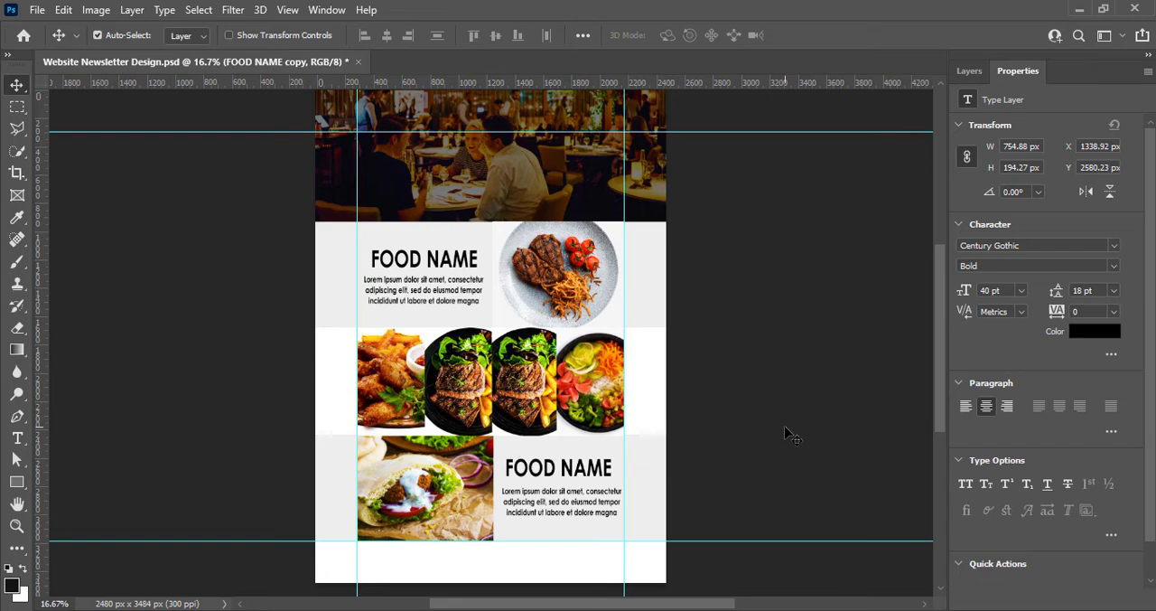
{"action": "left_click", "coordinate": [778, 433]}
{"action": "key", "text": "ctrl+s"}
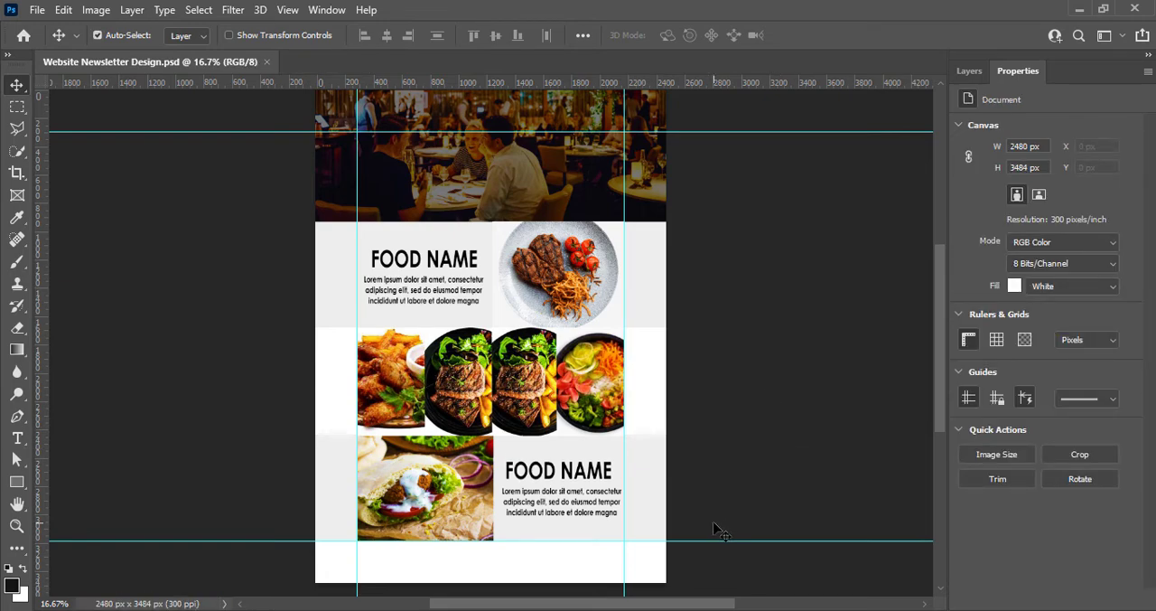
Set the upper FOOD NAME heading's horizontal scale to 100% and its size to 34 pt
{"action": "double_click", "coordinate": [412, 269]}
{"action": "type", "text": "100"}
{"action": "key", "text": "Return"}
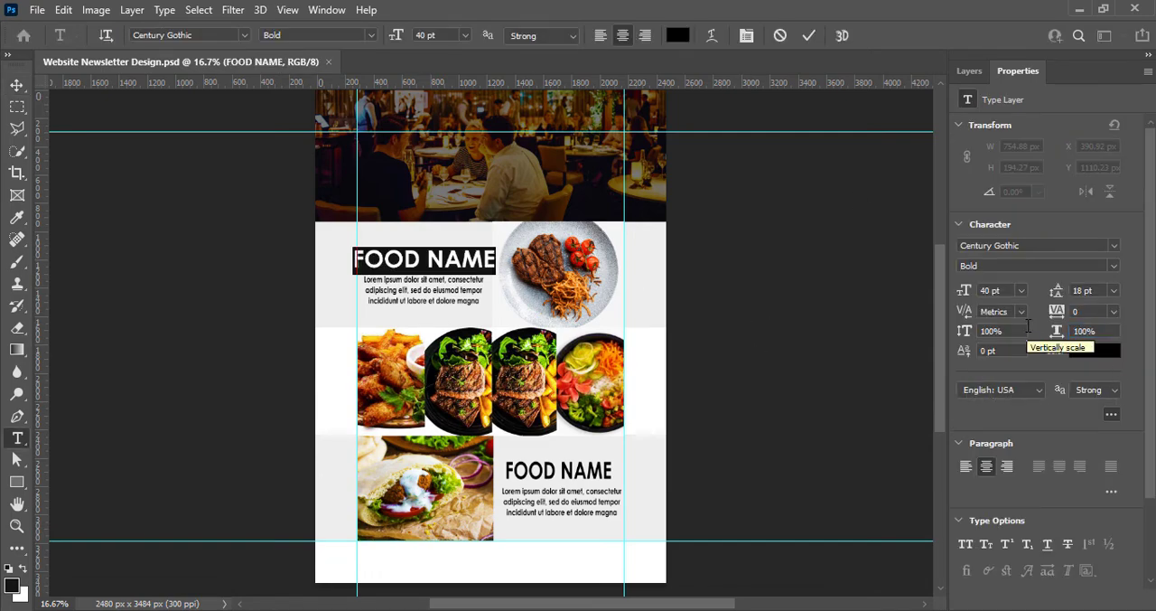
{"action": "left_click", "coordinate": [467, 36]}
{"action": "left_click", "coordinate": [465, 220]}
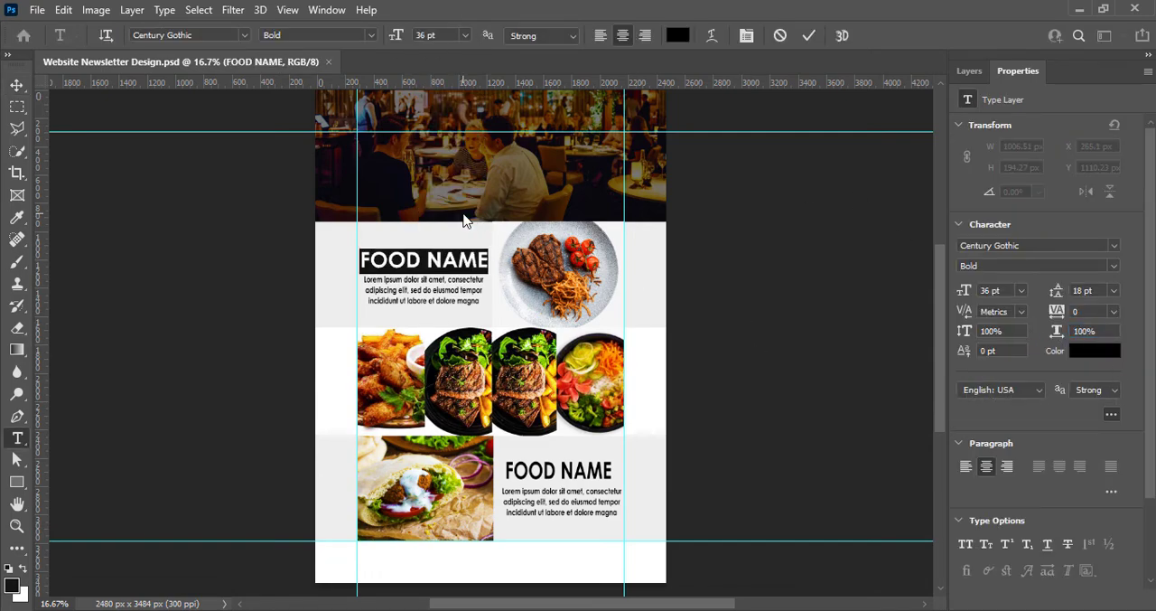
{"action": "left_click", "coordinate": [460, 36]}
{"action": "left_click", "coordinate": [439, 204]}
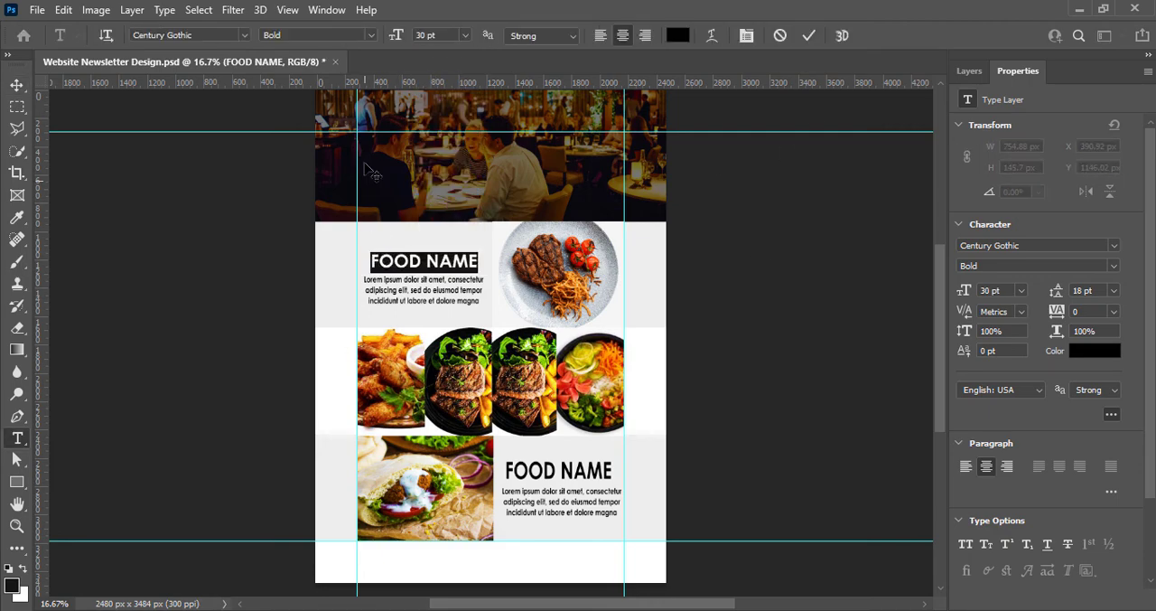
{"action": "left_click", "coordinate": [403, 37]}
{"action": "type", "text": "34"}
{"action": "key", "text": "Return"}
{"action": "left_click", "coordinate": [809, 37]}
{"action": "key", "text": "v"}
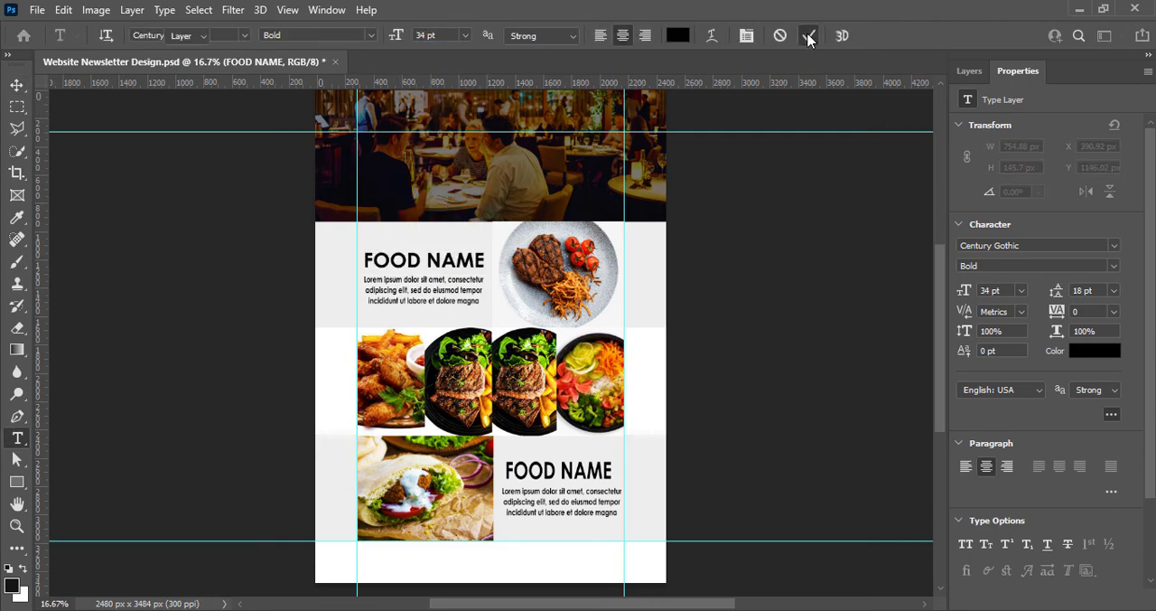
Set the lower FOOD NAME heading's horizontal scale to 100% and its size to 34 pt
{"action": "double_click", "coordinate": [571, 467], "text": "ctrl"}
{"action": "left_click", "coordinate": [1054, 332]}
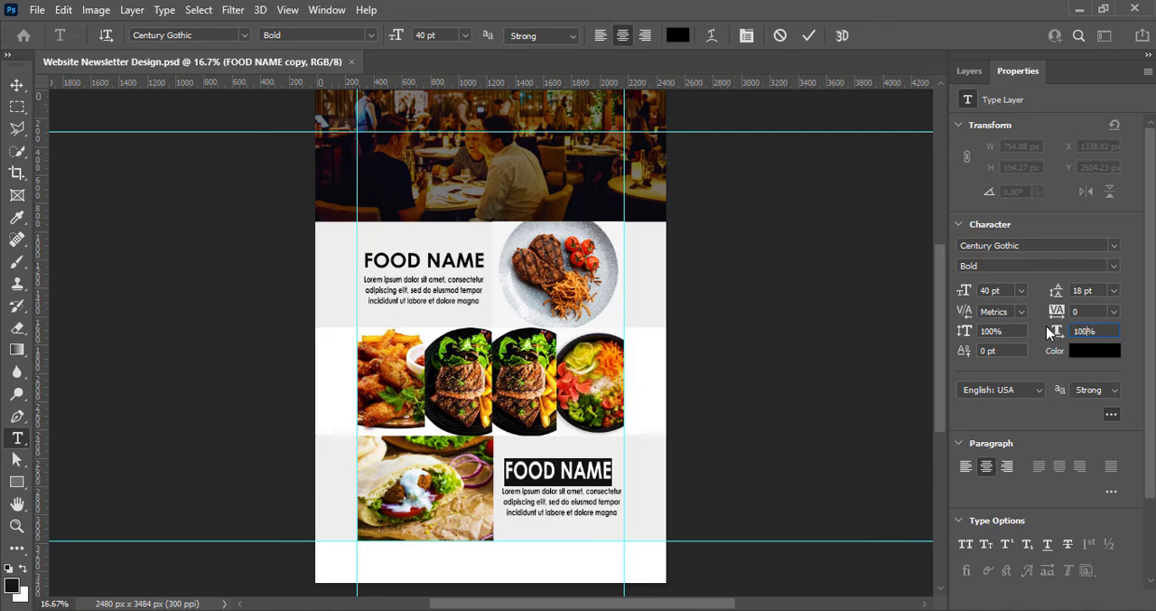
{"action": "left_click", "coordinate": [1021, 290]}
{"action": "left_click", "coordinate": [1012, 463]}
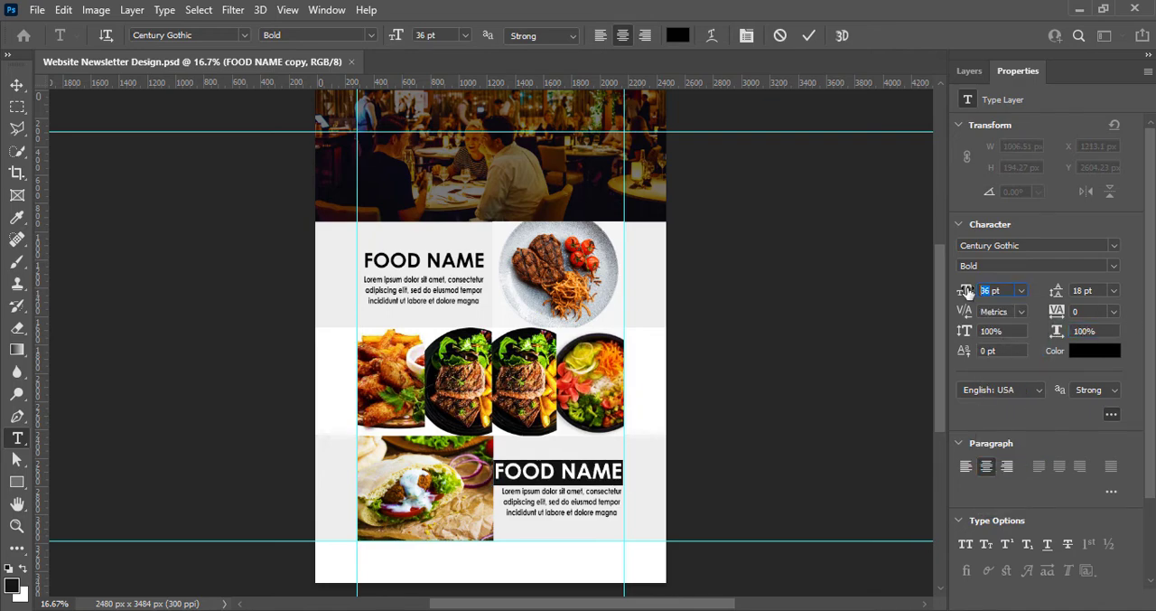
{"action": "type", "text": "34"}
{"action": "key", "text": "Return"}
{"action": "left_click", "coordinate": [807, 37]}
{"action": "key", "text": "v"}
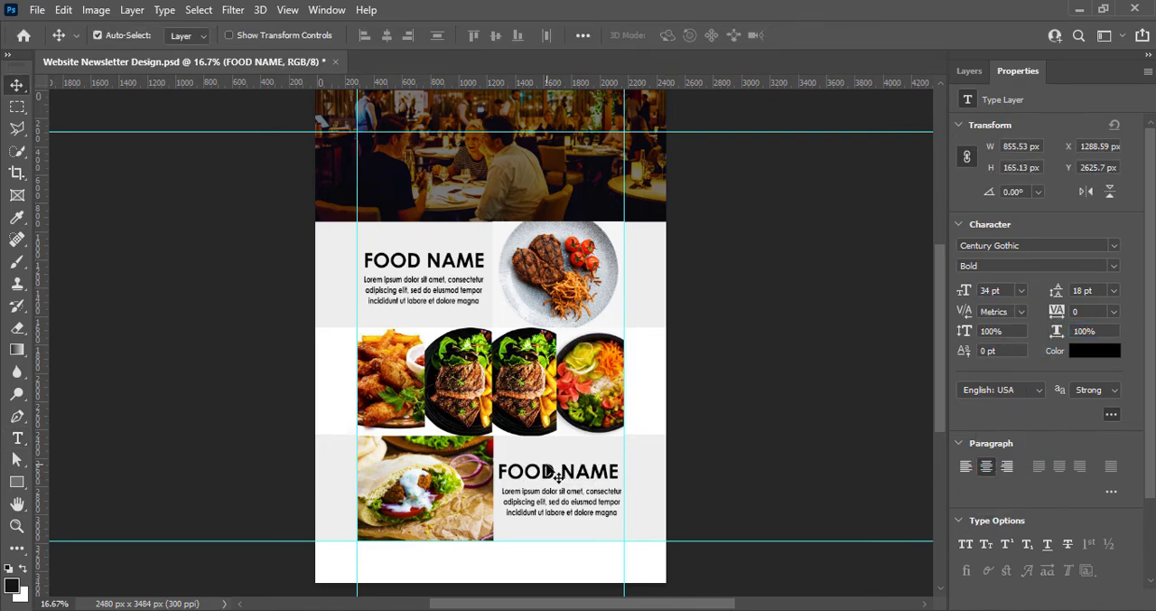
Set the upper paragraph's horizontal scale to 100% and justify it with the last line centered
{"action": "double_click", "coordinate": [422, 301]}
{"action": "type", "text": "100"}
{"action": "key", "text": "Return"}
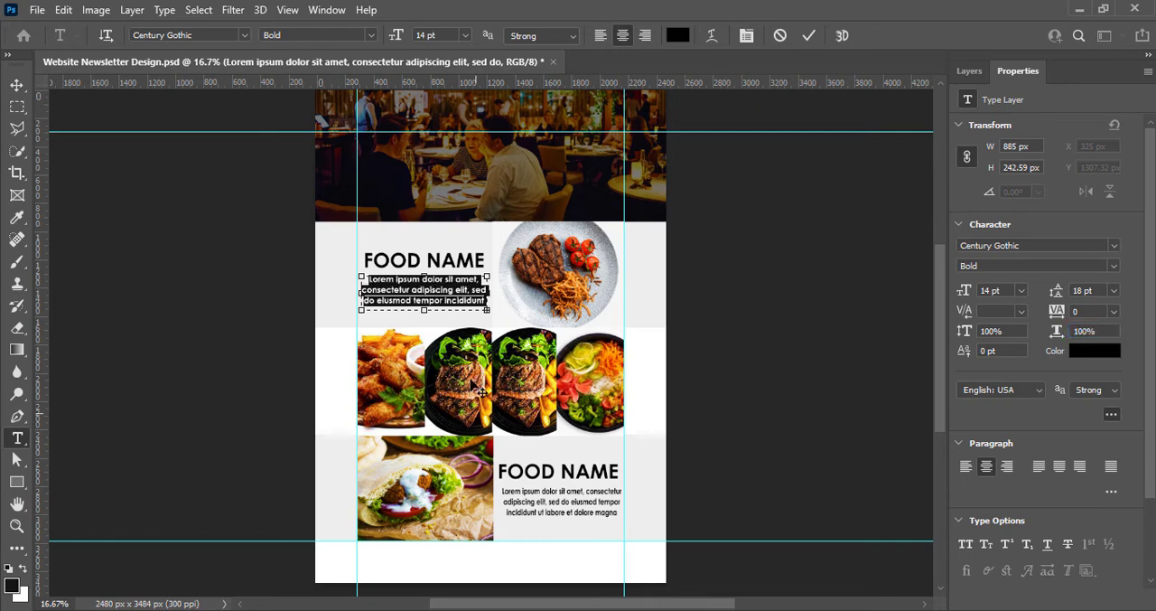
{"action": "left_click", "coordinate": [1060, 465]}
{"action": "key", "text": "Escape"}
{"action": "key", "text": "v"}
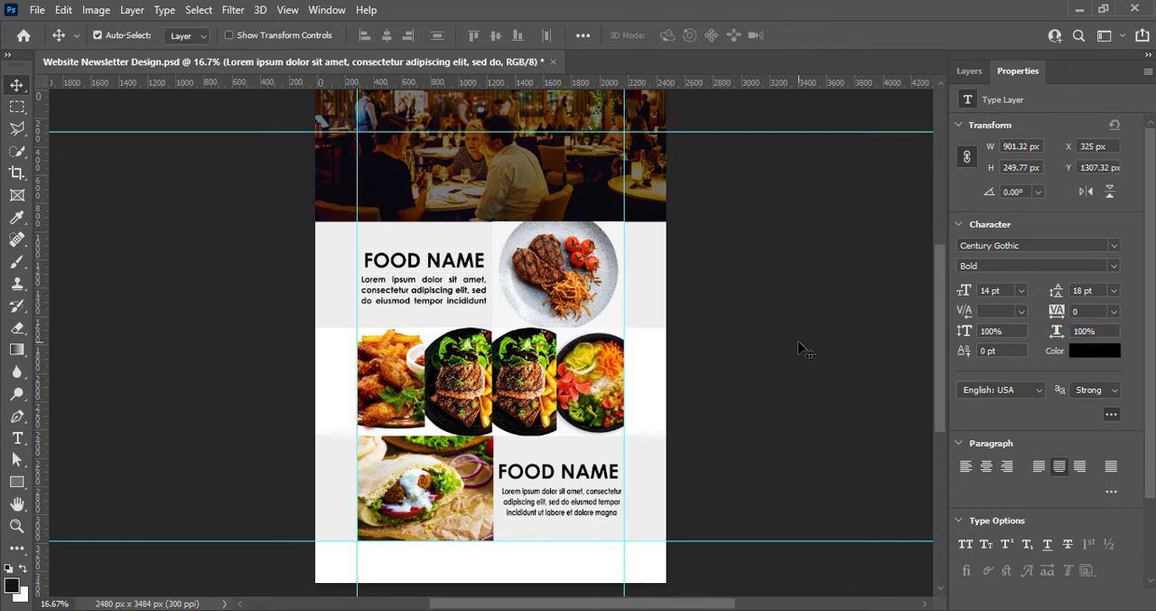
Match the lower paragraph with 100% horizontal scale and last-line-centered justification, and nudge it slightly left under its heading
{"action": "double_click", "coordinate": [533, 513]}
{"action": "left_click", "coordinate": [1062, 333]}
{"action": "type", "text": "1300"}
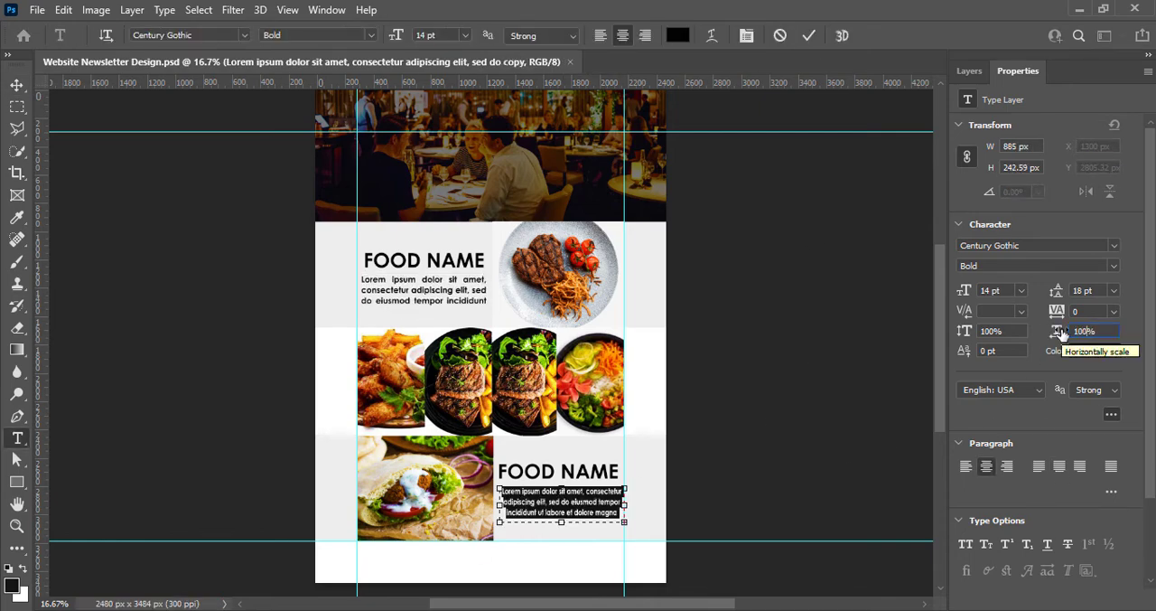
{"action": "key", "text": "Return"}
{"action": "left_click", "coordinate": [1060, 466]}
{"action": "left_click", "coordinate": [809, 36]}
{"action": "key", "text": "v"}
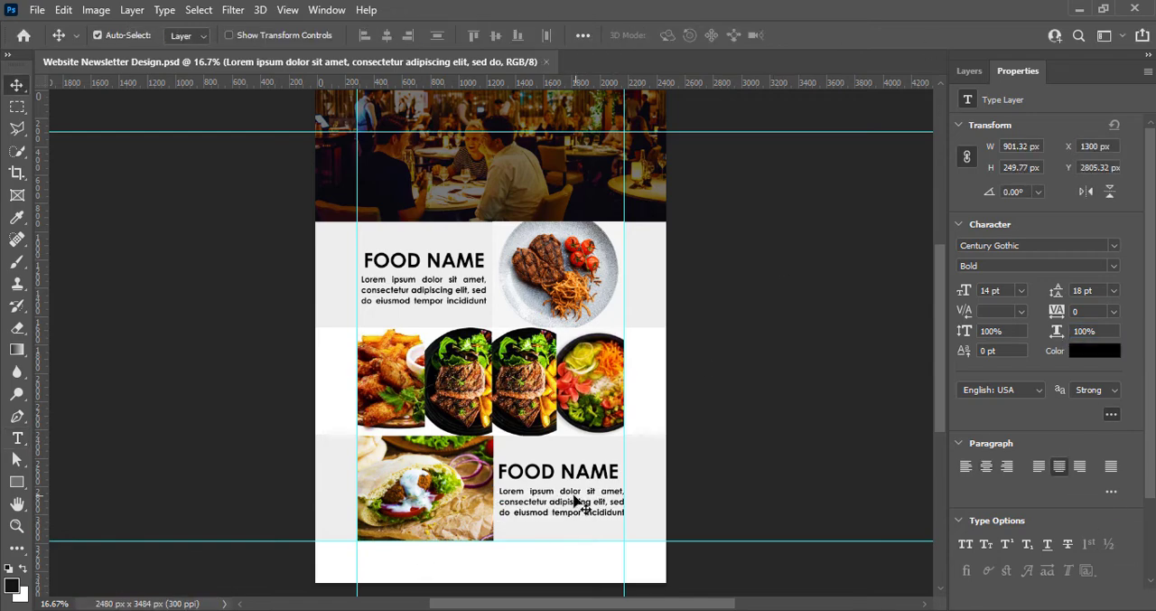
{"action": "left_click_drag", "start_coordinate": [575, 508], "coordinate": [569, 511]}
{"action": "left_click", "coordinate": [757, 424]}
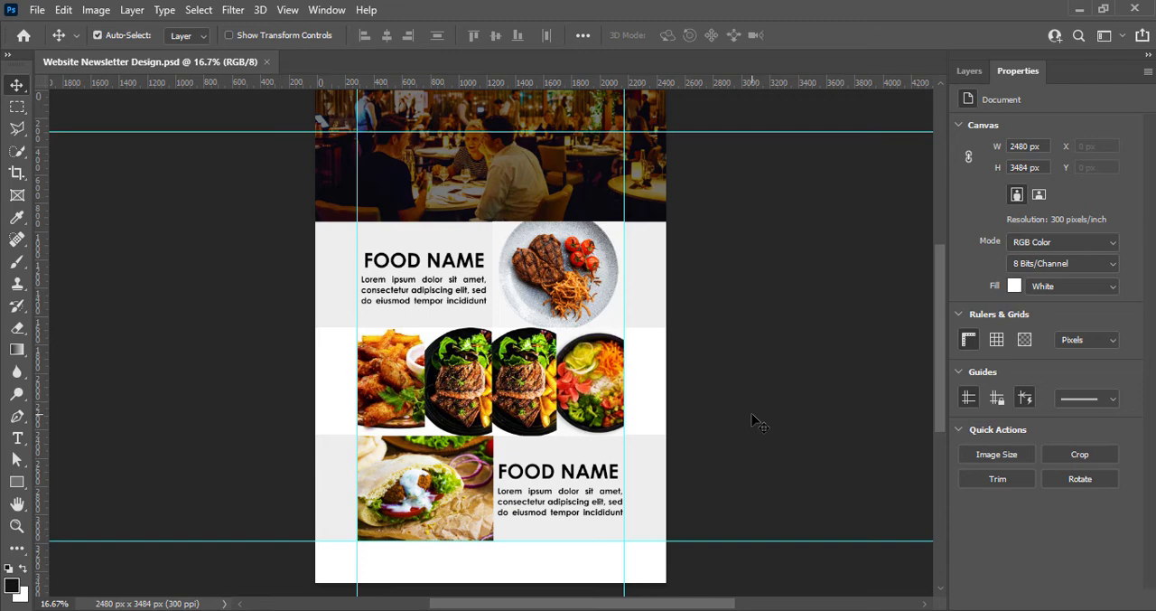
Add a new text layer over the restaurant header reading THE PERFECT PLACE FOR DINE-OUT on two lines
{"action": "left_click", "coordinate": [969, 71]}
{"action": "left_click", "coordinate": [1108, 600]}
{"action": "left_click", "coordinate": [17, 439]}
{"action": "left_click", "coordinate": [383, 144]}
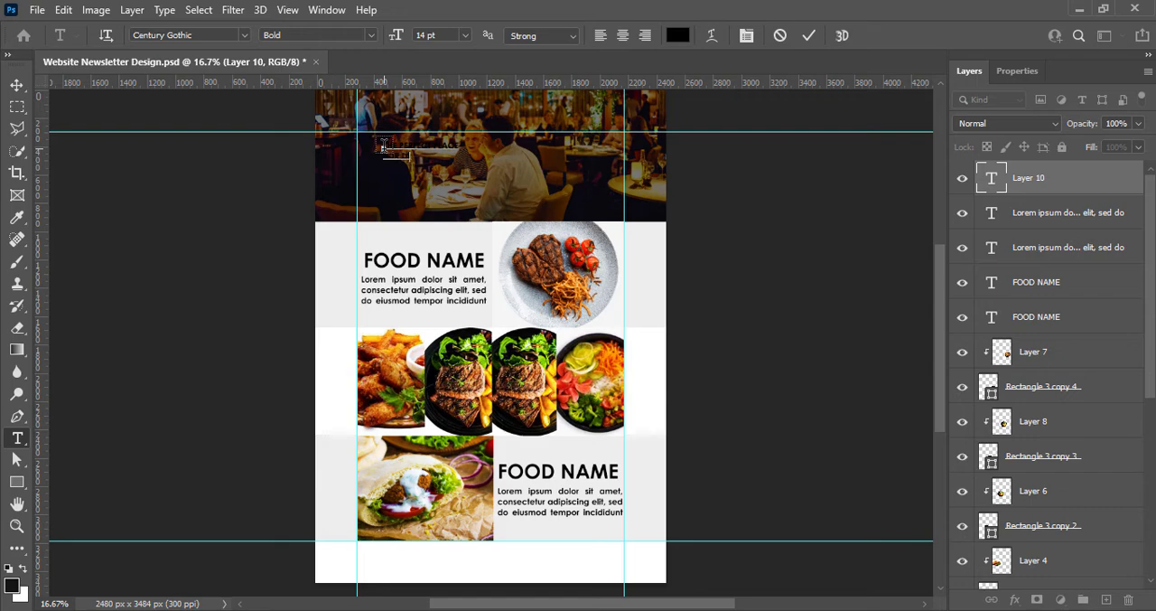
Set the header text to 36 pt with 30 pt leading and shift it slightly down on the photo
{"action": "key", "text": "ctrl+a"}
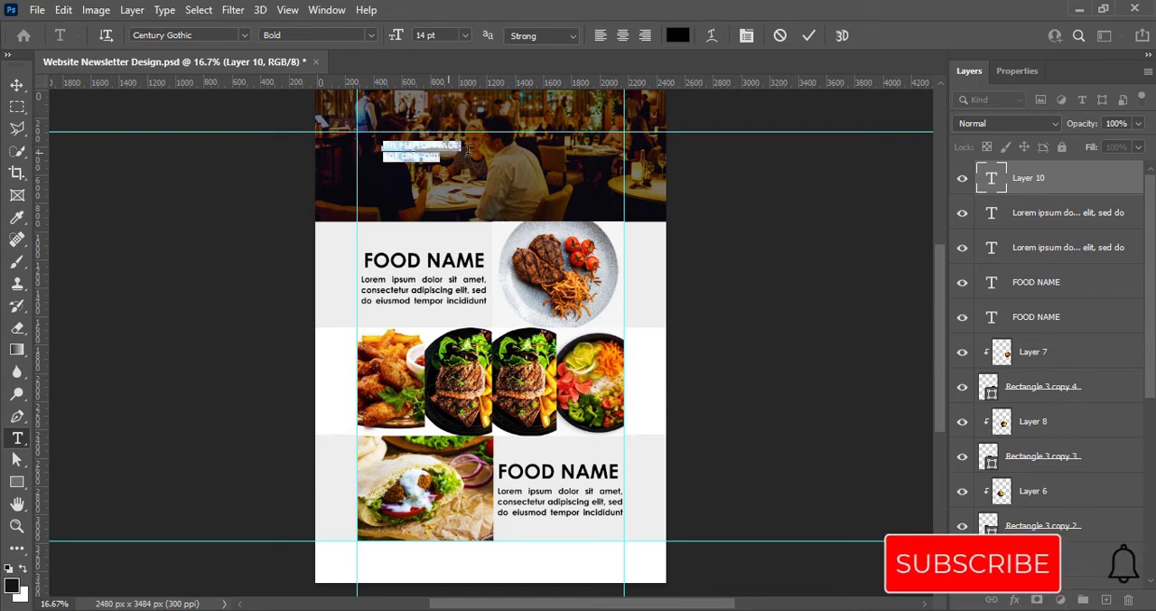
{"action": "left_click", "coordinate": [464, 35]}
{"action": "left_click", "coordinate": [467, 200]}
{"action": "left_click", "coordinate": [1017, 71]}
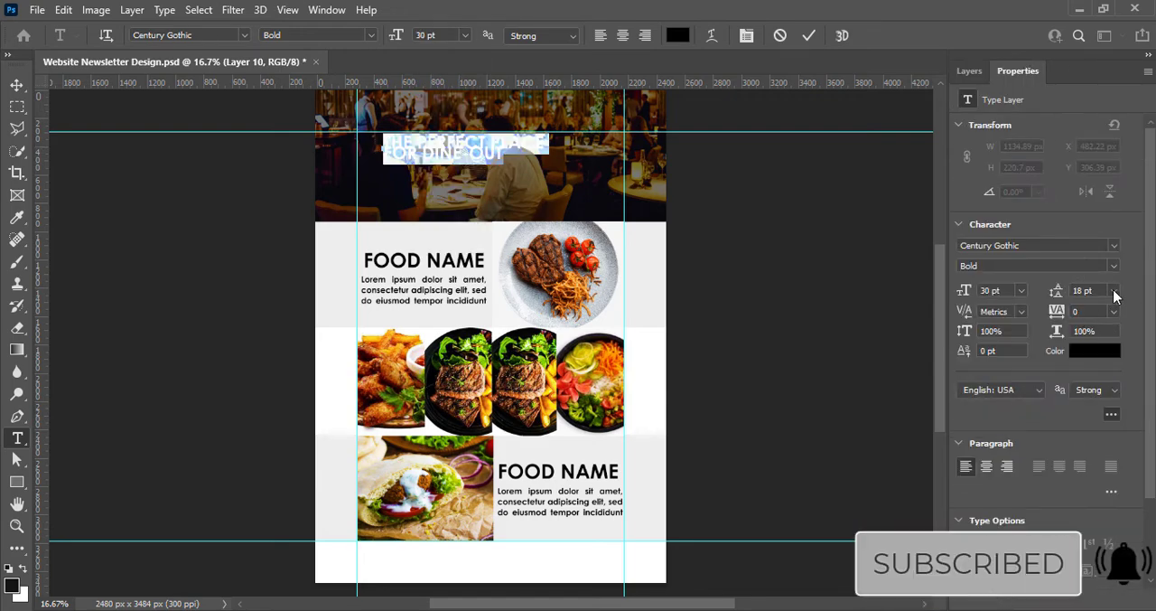
{"action": "left_click", "coordinate": [1114, 290]}
{"action": "left_click", "coordinate": [1093, 456]}
{"action": "left_click", "coordinate": [1021, 290]}
{"action": "left_click", "coordinate": [998, 469]}
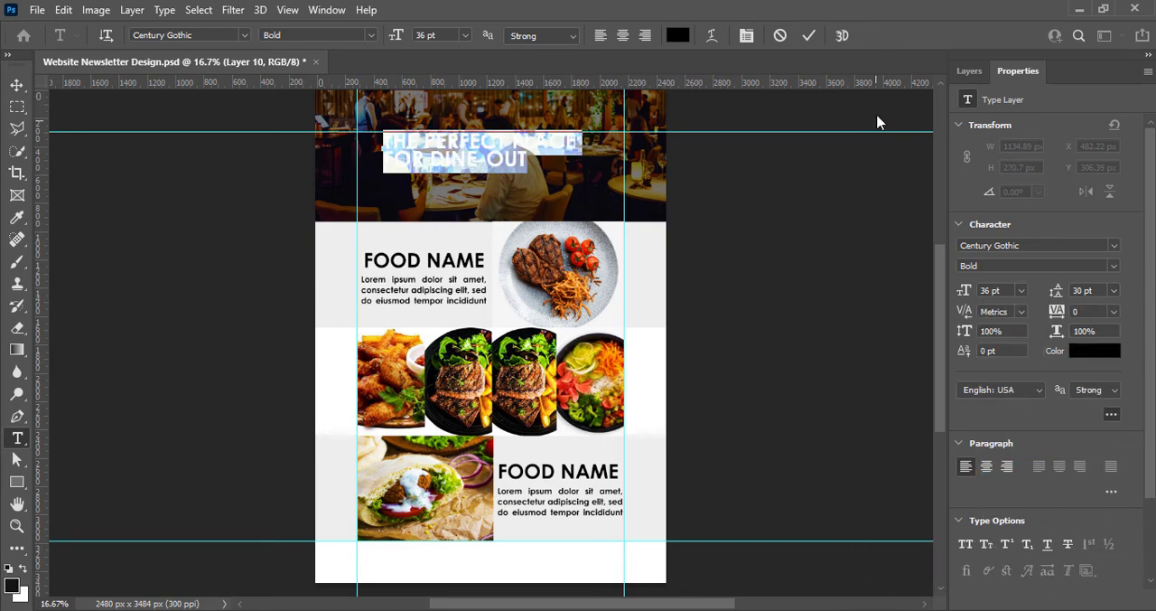
{"action": "left_click", "coordinate": [808, 35]}
{"action": "left_click", "coordinate": [16, 85]}
{"action": "left_click_drag", "start_coordinate": [463, 153], "coordinate": [469, 163]}
Color the THE PERFECT PLACE line of the header text white
{"action": "double_click", "coordinate": [469, 163]}
{"action": "key", "text": "ctrl+a"}
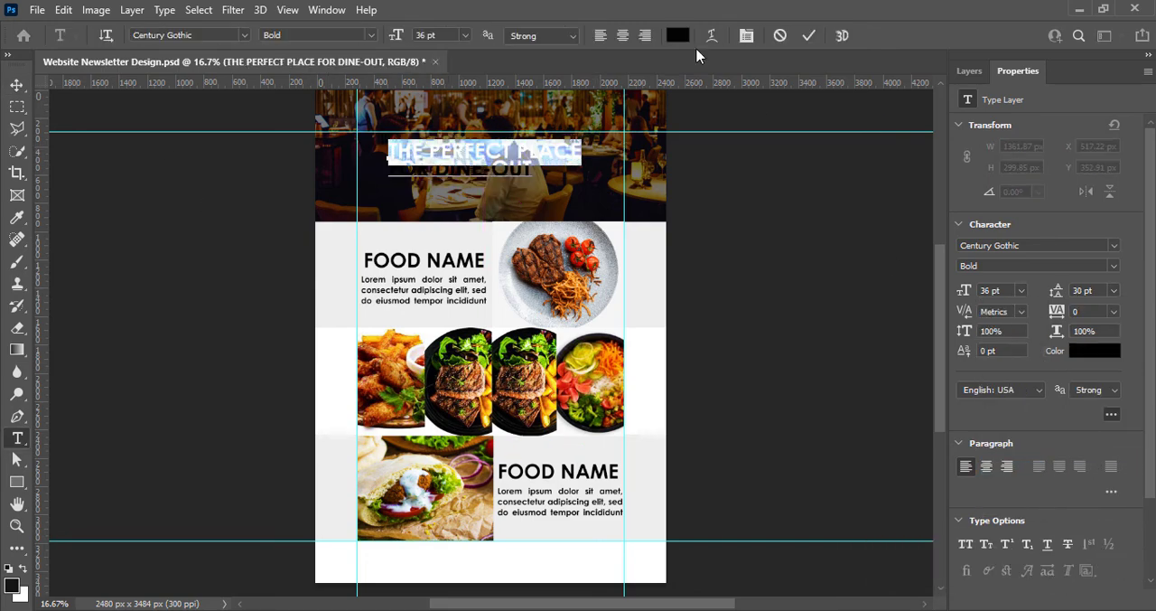
{"action": "left_click", "coordinate": [679, 36]}
{"action": "left_click", "coordinate": [725, 237]}
{"action": "key", "text": "Return"}
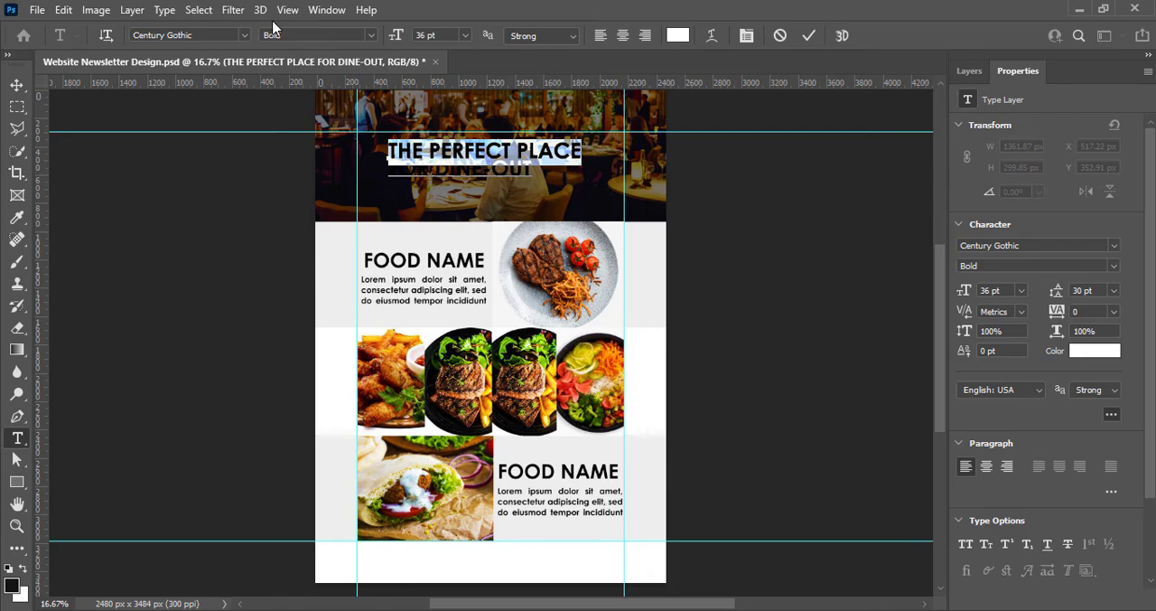
Set the THE PERFECT PLACE line in Open Sans Bold and center the header text horizontally near the upper guide
{"action": "left_click", "coordinate": [246, 36]}
{"action": "scroll", "coordinate": [271, 462], "scroll_direction": "down", "scroll_amount": 20}
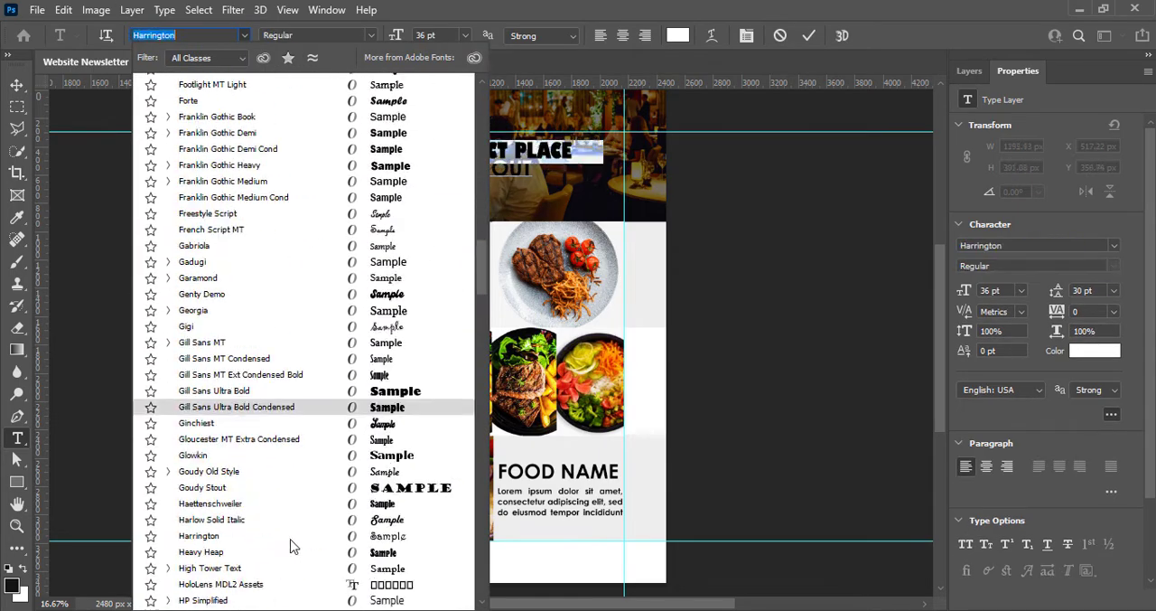
{"action": "scroll", "coordinate": [298, 540], "scroll_direction": "down", "scroll_amount": 15}
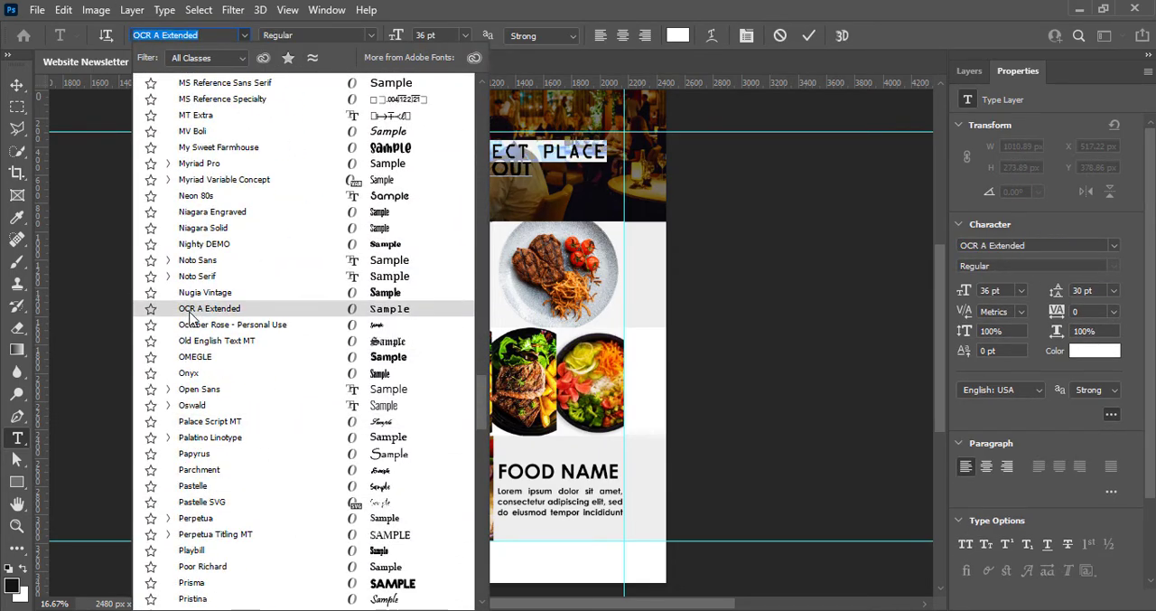
{"action": "scroll", "coordinate": [313, 428], "scroll_direction": "down", "scroll_amount": 14}
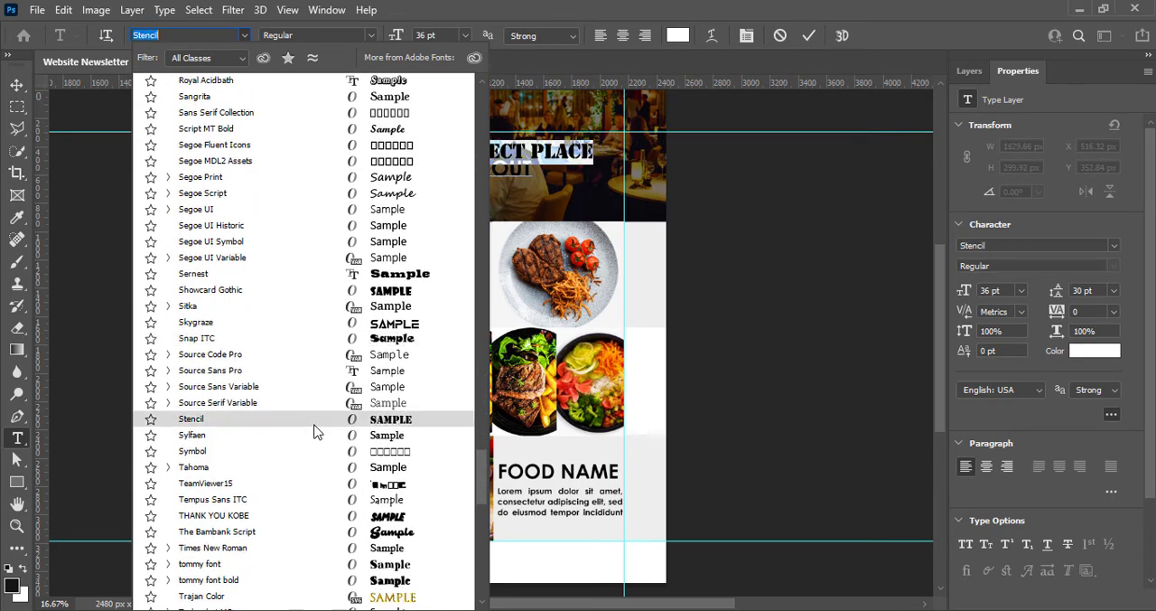
{"action": "scroll", "coordinate": [253, 253], "scroll_direction": "up", "scroll_amount": 12}
{"action": "left_click", "coordinate": [244, 169]}
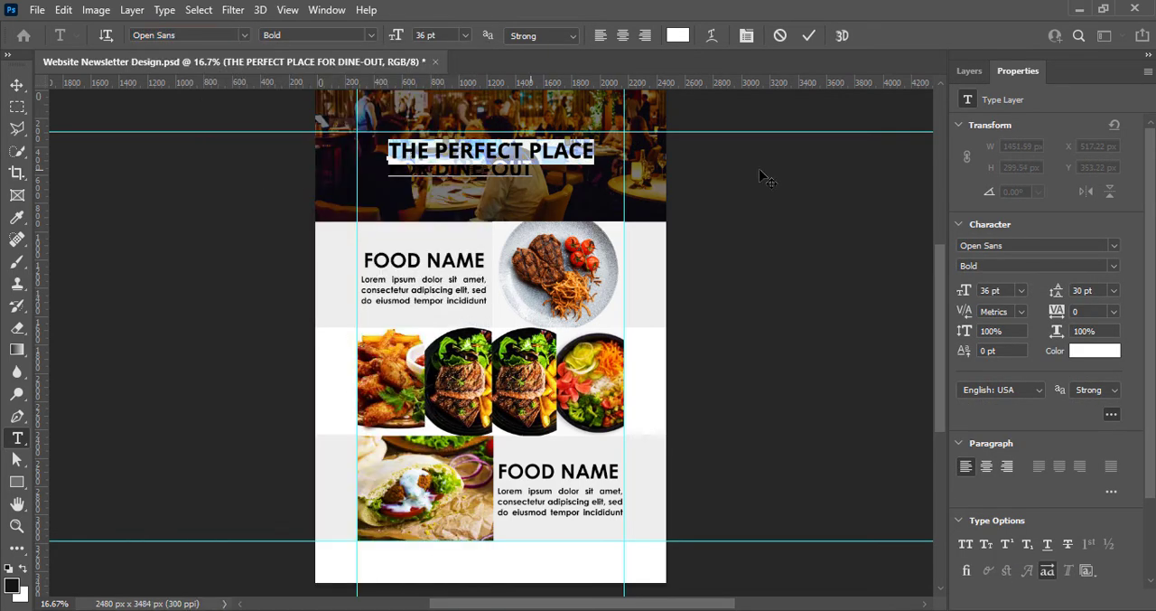
{"action": "left_click", "coordinate": [368, 40]}
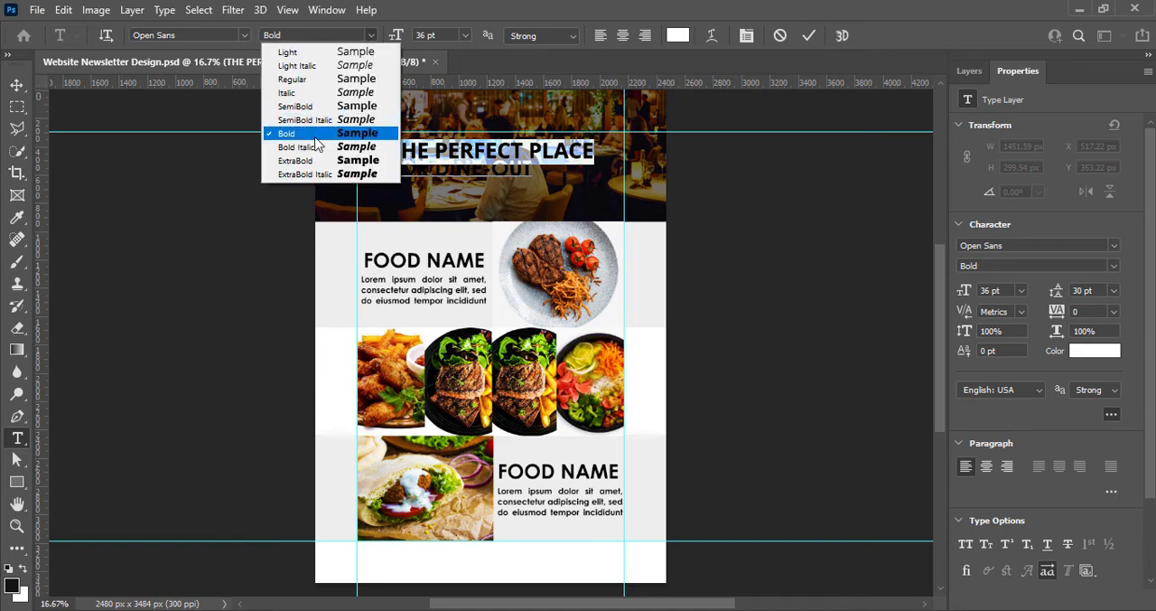
{"action": "left_click", "coordinate": [315, 136]}
{"action": "left_click", "coordinate": [808, 36]}
{"action": "key", "text": "v"}
{"action": "left_click_drag", "start_coordinate": [525, 169], "coordinate": [500, 141]}
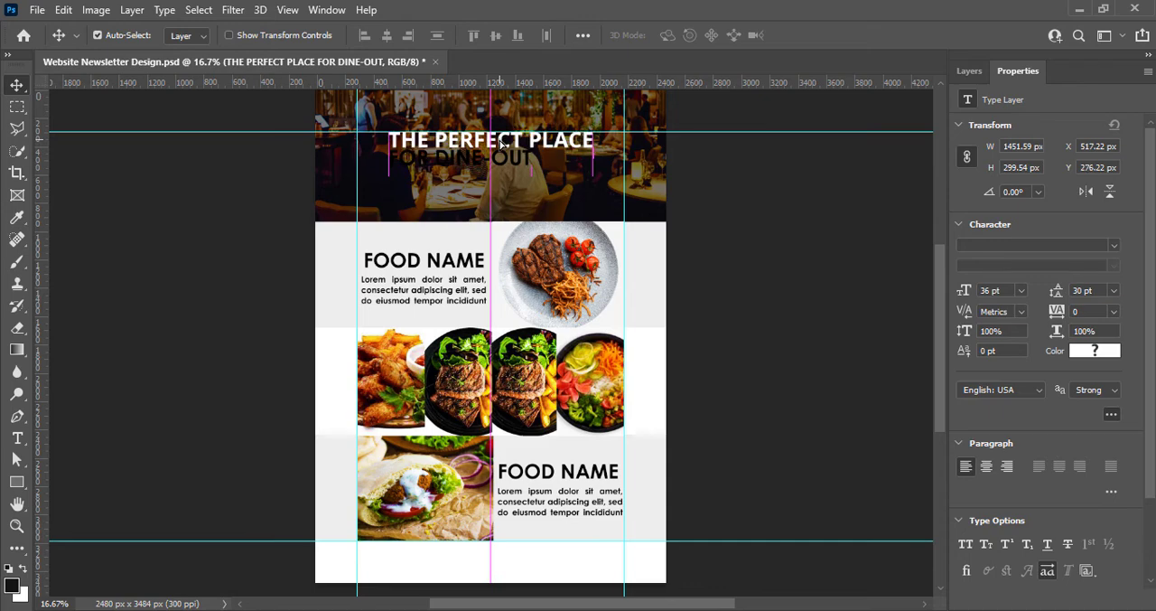
Color the left-aligned FOR DINE-OUT line orange, ff8400
{"action": "double_click", "coordinate": [500, 144]}
{"action": "left_click_drag", "start_coordinate": [391, 161], "coordinate": [535, 161]}
{"action": "left_click", "coordinate": [623, 39]}
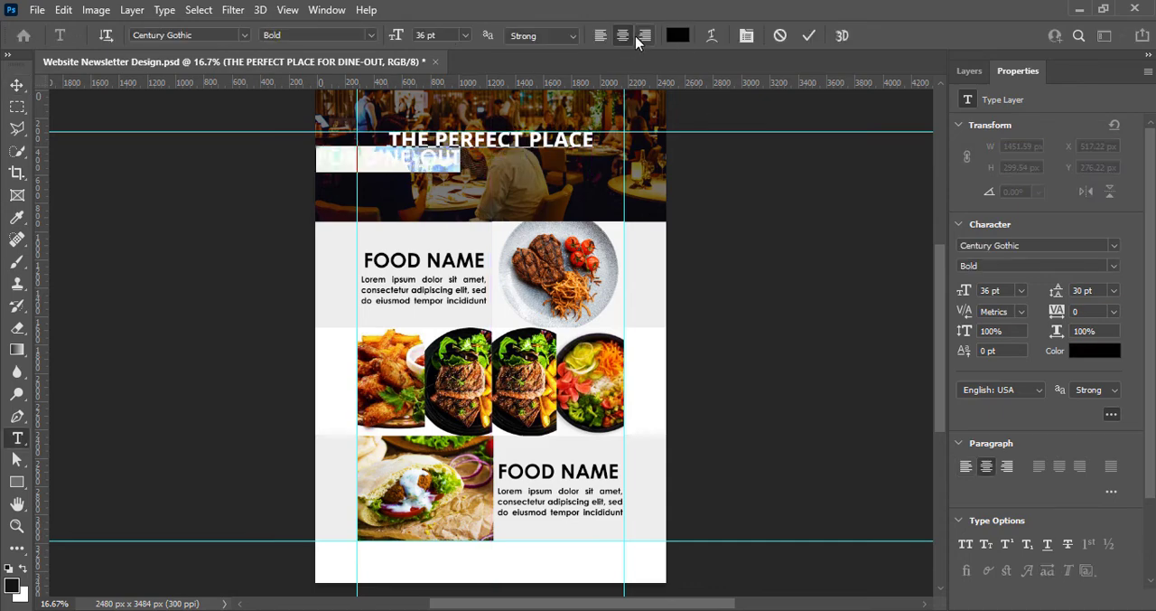
{"action": "left_click", "coordinate": [600, 35]}
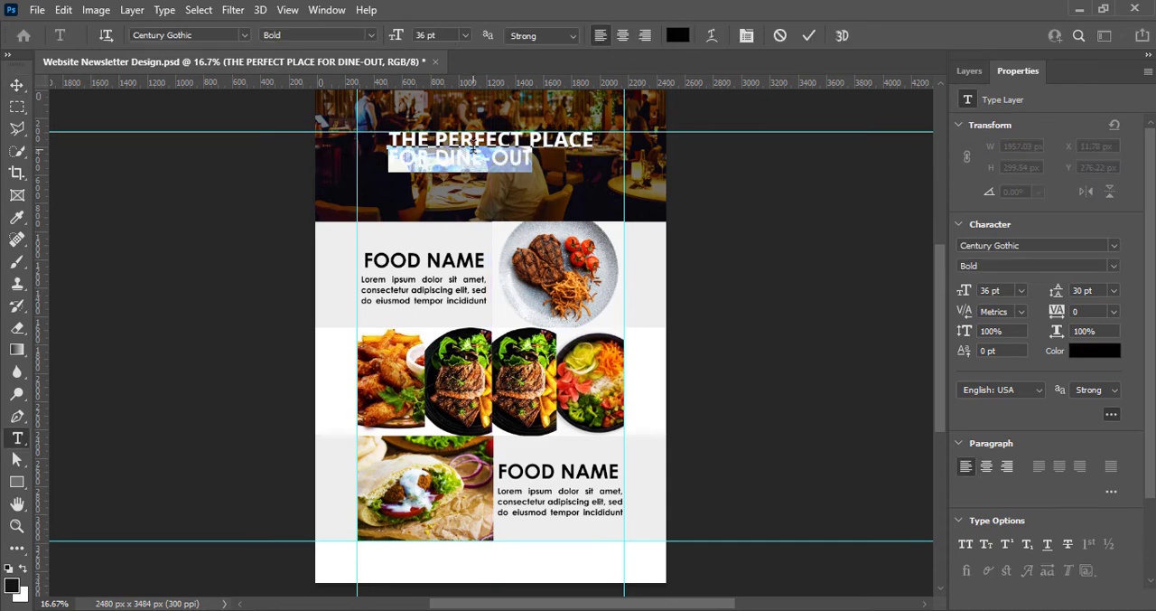
{"action": "left_click", "coordinate": [677, 35]}
{"action": "left_click", "coordinate": [944, 428]}
{"action": "type", "text": "ff8400"}
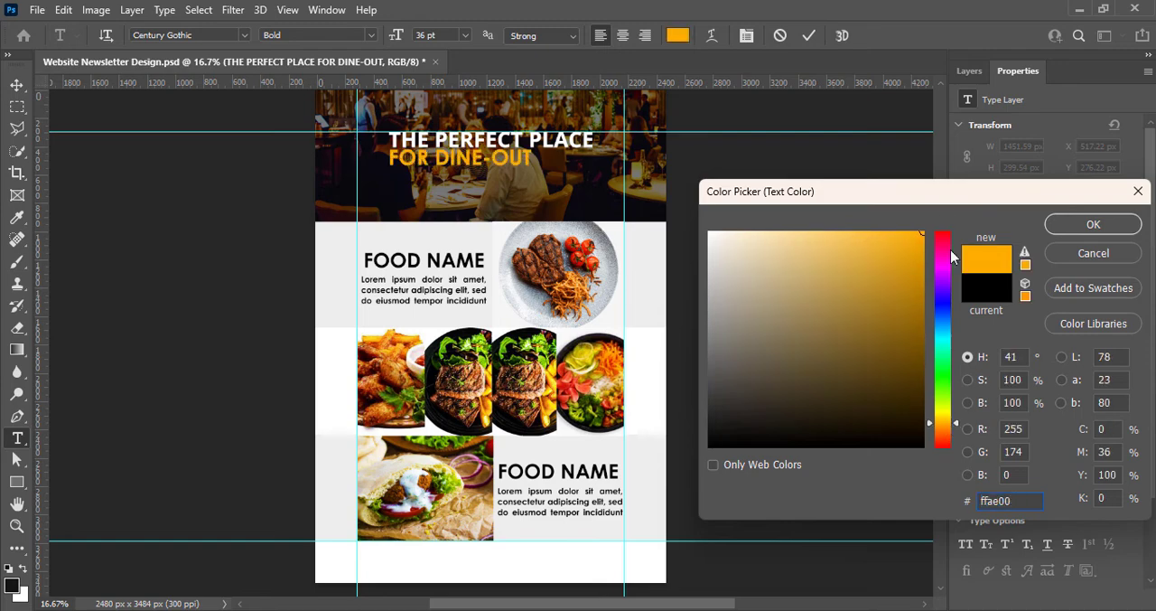
{"action": "left_click", "coordinate": [1072, 230]}
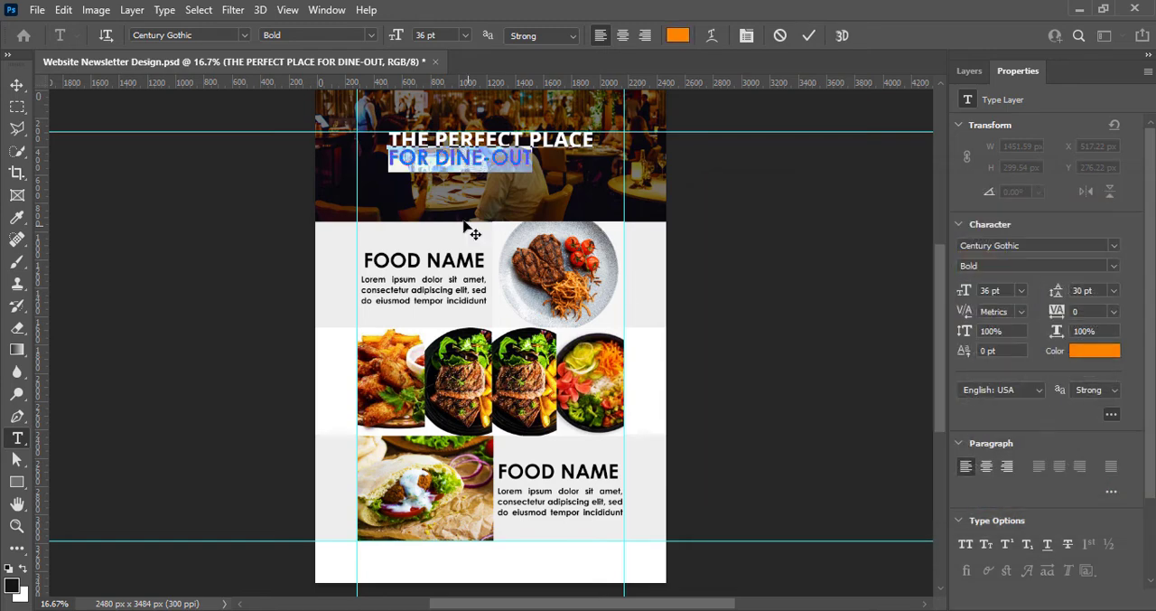
Set the FOR DINE-OUT line to 30 pt and indent it with spaces to center it under the first line
{"action": "left_click", "coordinate": [466, 35]}
{"action": "left_click", "coordinate": [466, 197]}
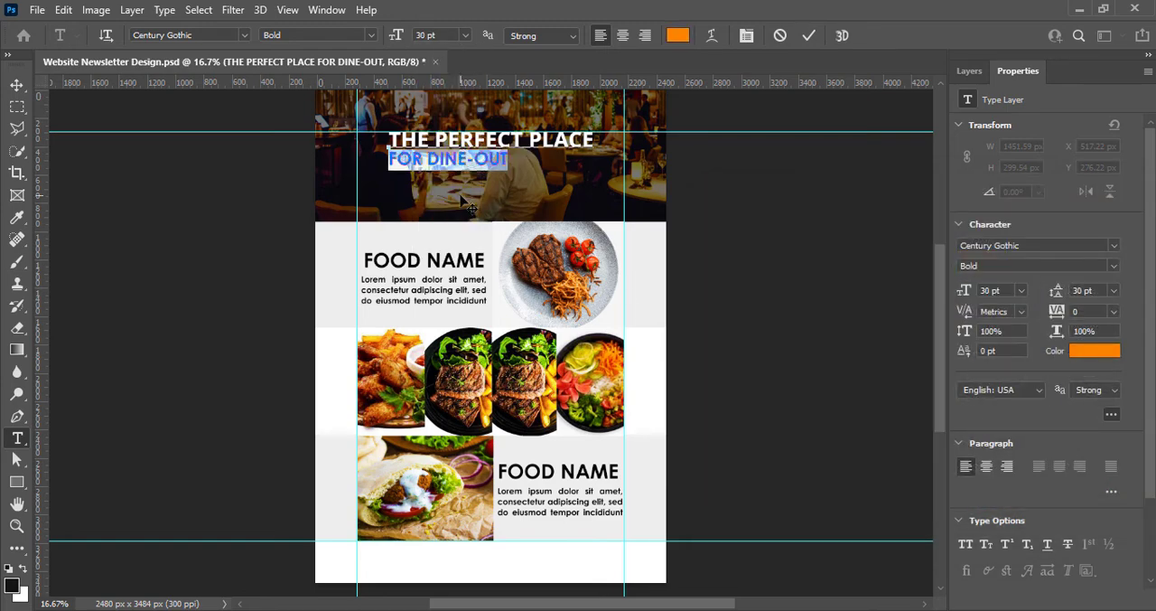
{"action": "left_click", "coordinate": [810, 36]}
{"action": "double_click", "coordinate": [400, 154]}
{"action": "left_click", "coordinate": [391, 157]}
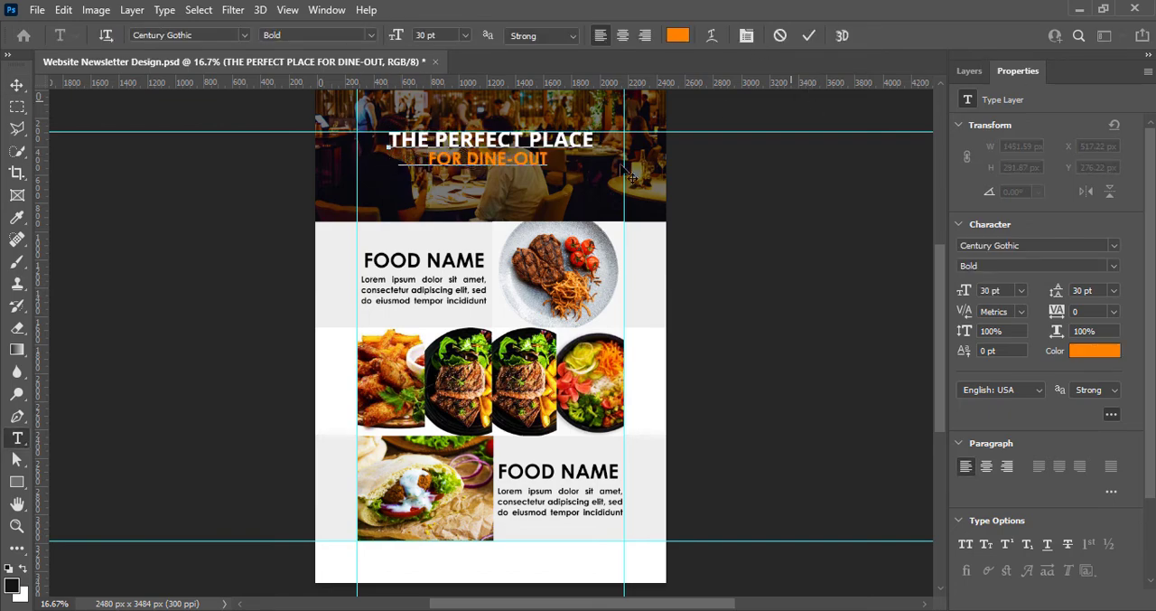
Set the leading of the FOR DINE-OUT line to 36 pt
{"action": "left_click_drag", "start_coordinate": [436, 159], "coordinate": [578, 162]}
{"action": "left_click", "coordinate": [1114, 290]}
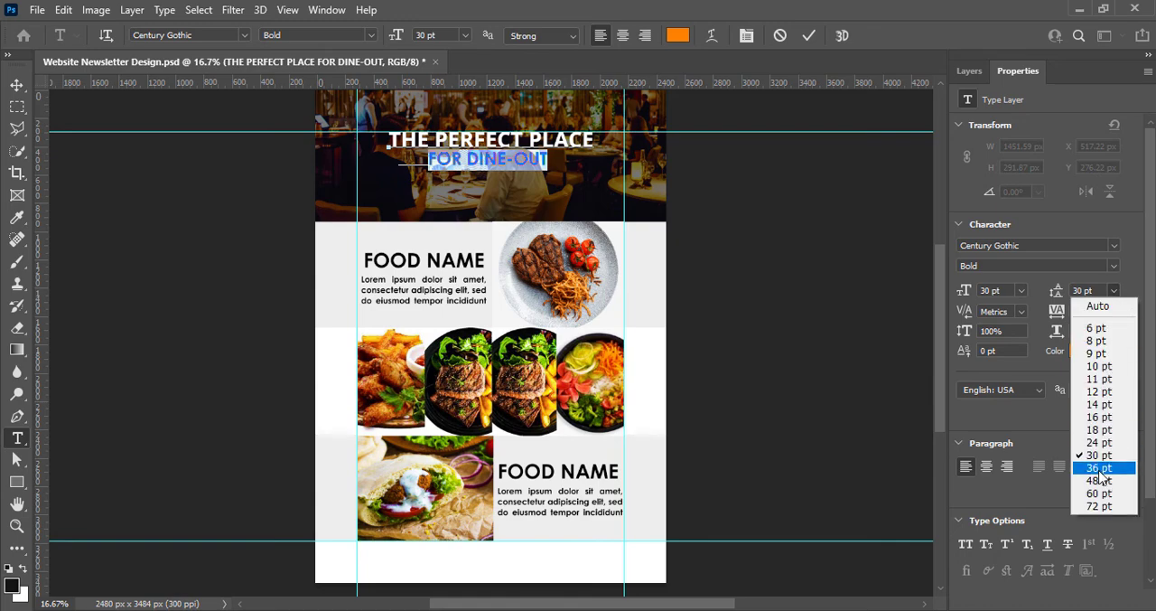
{"action": "left_click", "coordinate": [1098, 476]}
{"action": "left_click", "coordinate": [809, 35]}
Scale the header text to about 132% so it spans between the vertical guides, and save the document
{"action": "left_click_drag", "start_coordinate": [480, 141], "coordinate": [491, 187]}
{"action": "key", "text": "ctrl+t"}
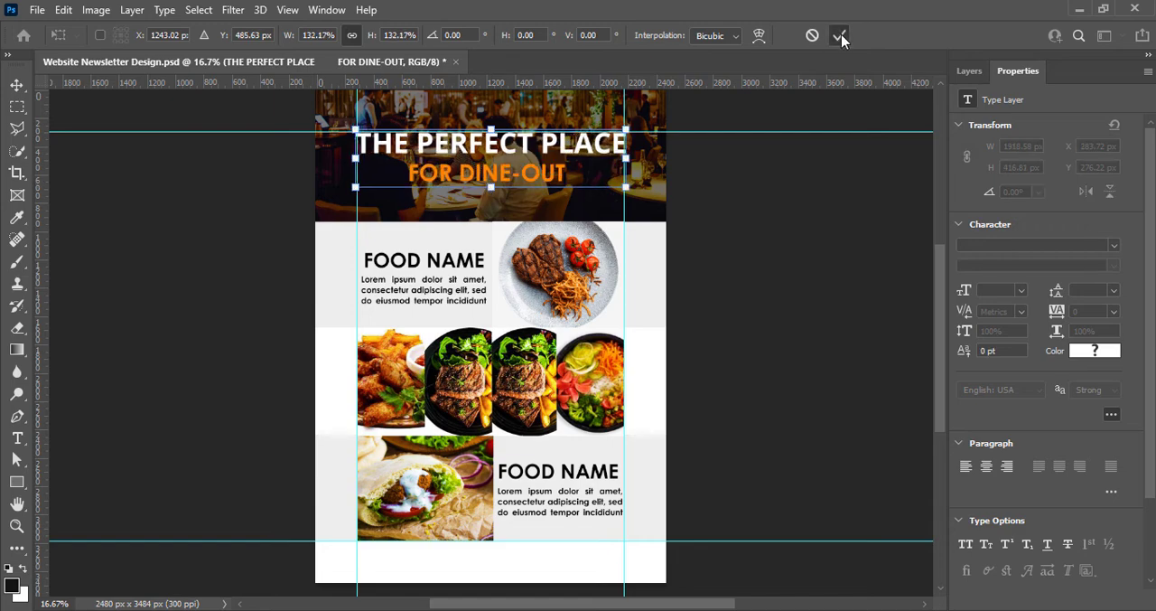
{"action": "left_click", "coordinate": [839, 35]}
{"action": "key", "text": "ctrl+s"}
Apply a drop shadow to the header text with 3 px distance and 3% spread, reducing the shadow's size
{"action": "left_click", "coordinate": [970, 71]}
{"action": "right_click", "coordinate": [1003, 181]}
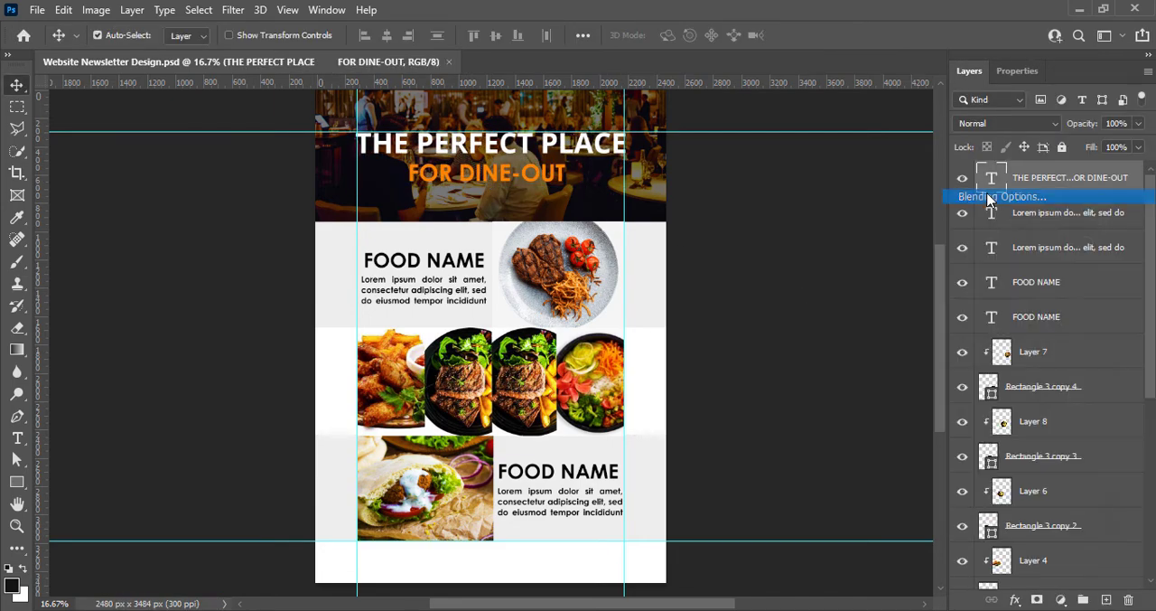
{"action": "left_click", "coordinate": [966, 193]}
{"action": "left_click", "coordinate": [670, 514]}
{"action": "left_click", "coordinate": [705, 517]}
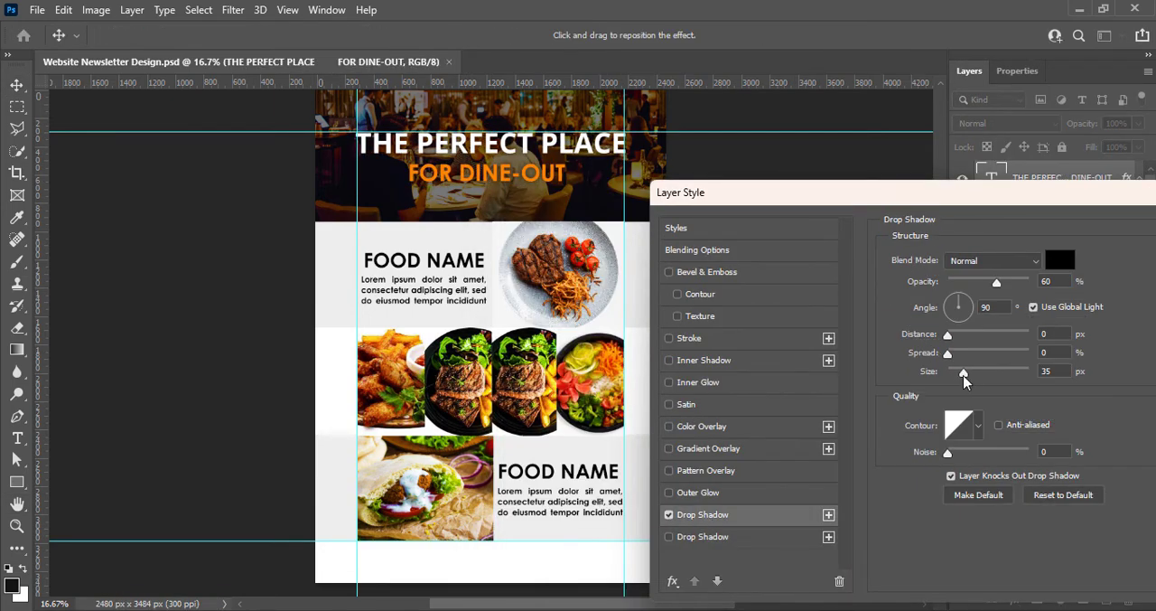
{"action": "left_click_drag", "start_coordinate": [965, 377], "coordinate": [952, 379]}
{"action": "left_click_drag", "start_coordinate": [948, 337], "coordinate": [953, 338]}
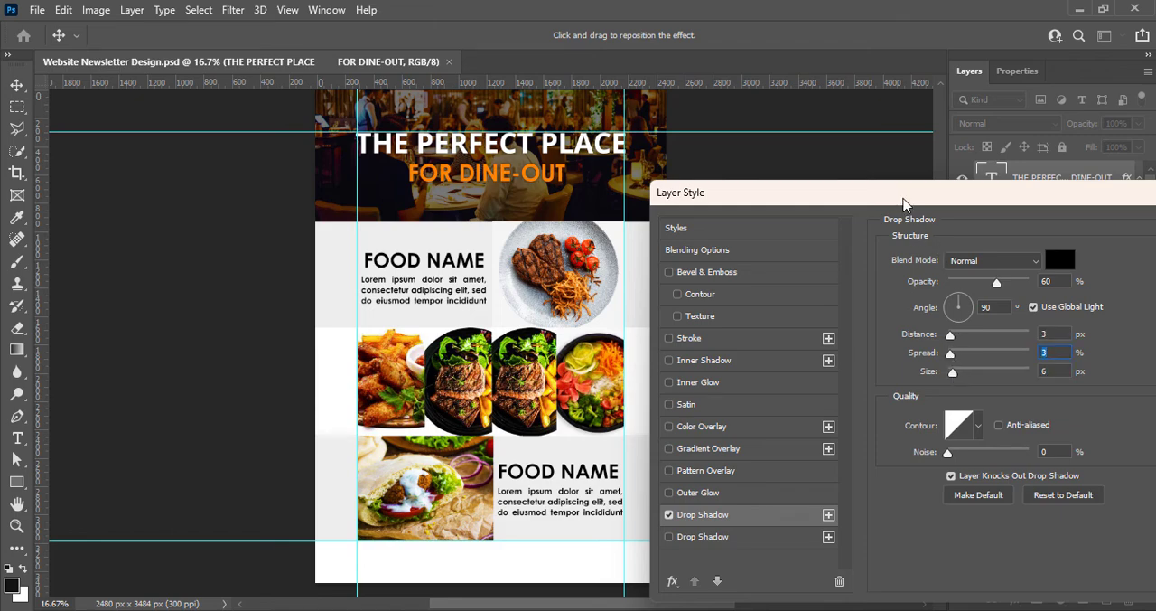
{"action": "left_click_drag", "start_coordinate": [958, 371], "coordinate": [959, 373]}
{"action": "left_click", "coordinate": [957, 375]}
{"action": "left_click_drag", "start_coordinate": [952, 193], "coordinate": [784, 239]}
{"action": "left_click", "coordinate": [1067, 275]}
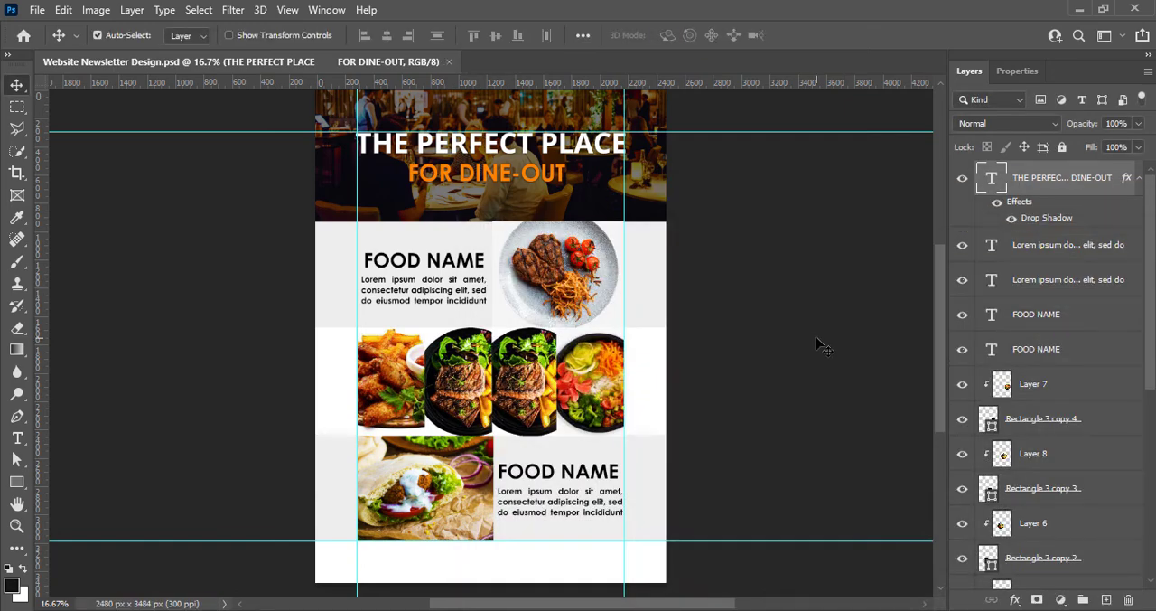
Add a new text layer reading BOOK YOUR TABLE below FOR DINE-OUT in the header
{"action": "left_click", "coordinate": [1106, 600]}
{"action": "left_click", "coordinate": [17, 438]}
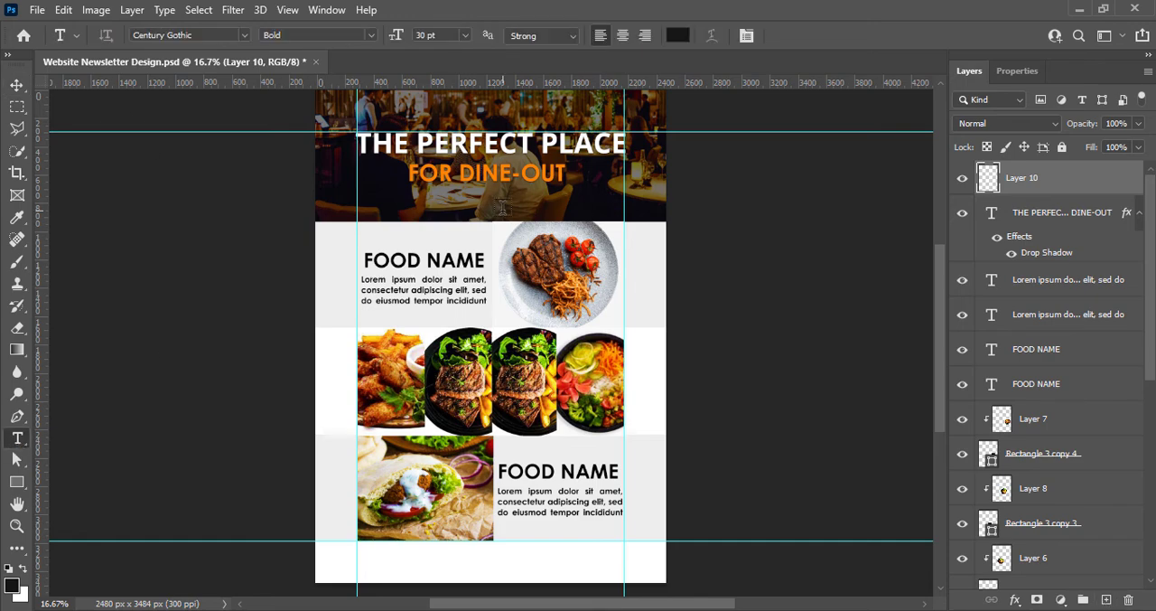
{"action": "left_click", "coordinate": [503, 206]}
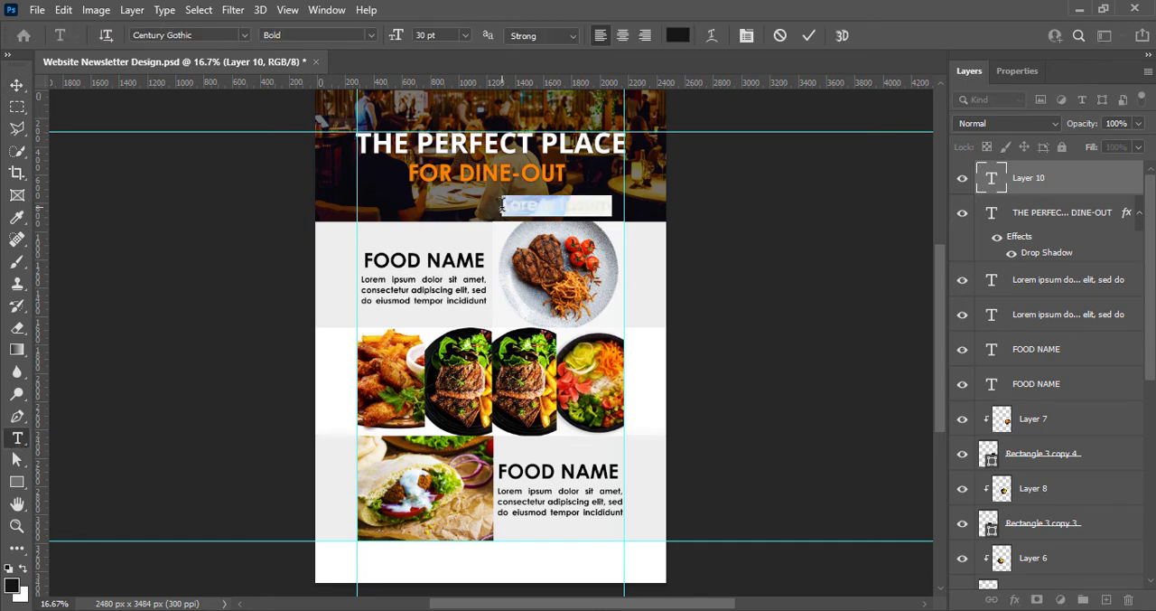
{"action": "type", "text": "BOOK A T"}
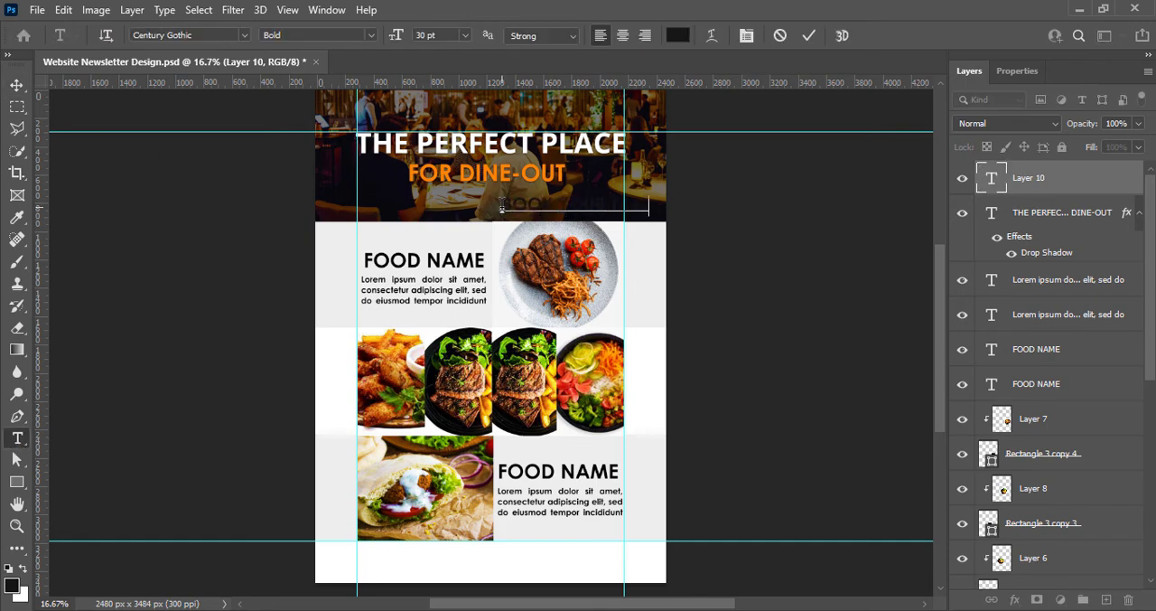
Set the BOOK YOUR TABLE text to the Source Serif Variable font at 24 pt
{"action": "key", "text": "ctrl+a"}
{"action": "left_click", "coordinate": [245, 35]}
{"action": "scroll", "coordinate": [289, 462], "scroll_direction": "up", "scroll_amount": 8}
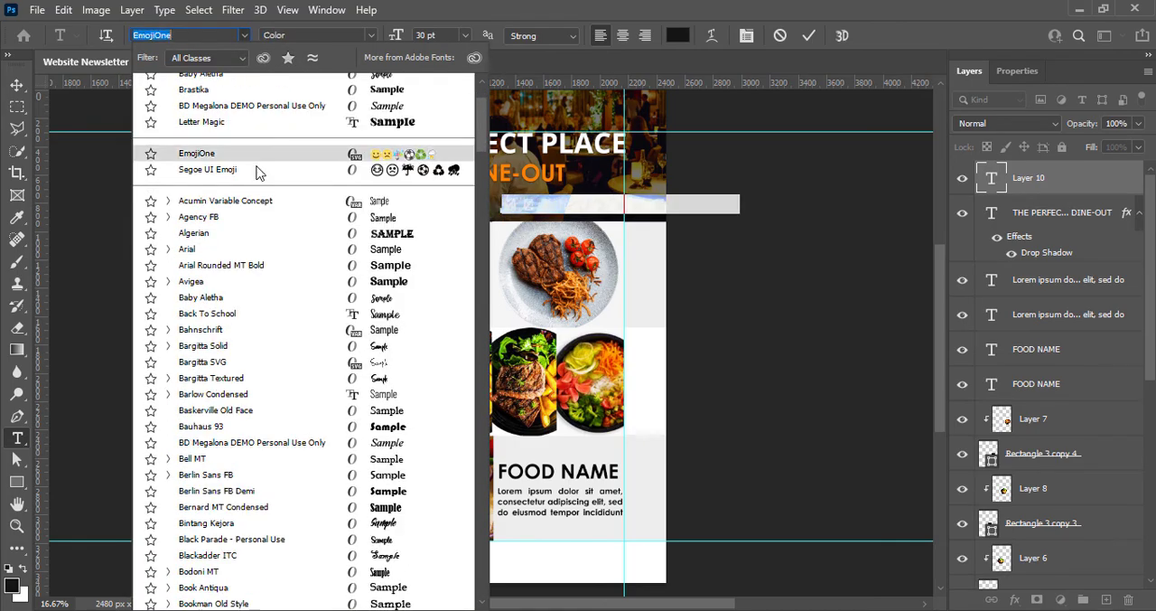
{"action": "scroll", "coordinate": [289, 461], "scroll_direction": "down", "scroll_amount": 20}
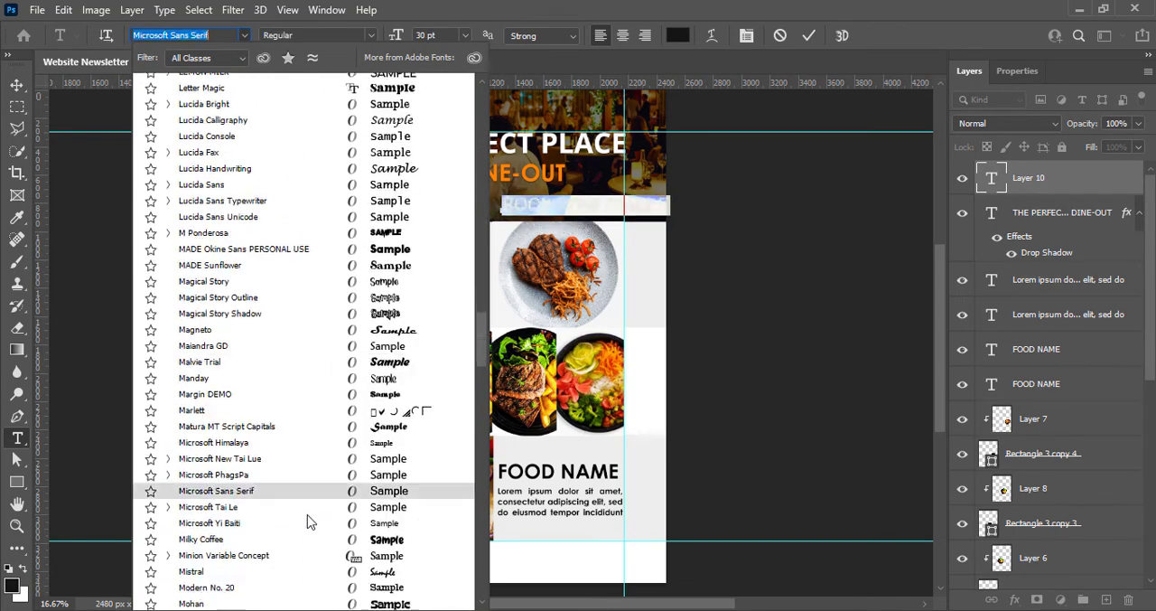
{"action": "scroll", "coordinate": [310, 521], "scroll_direction": "down", "scroll_amount": 20}
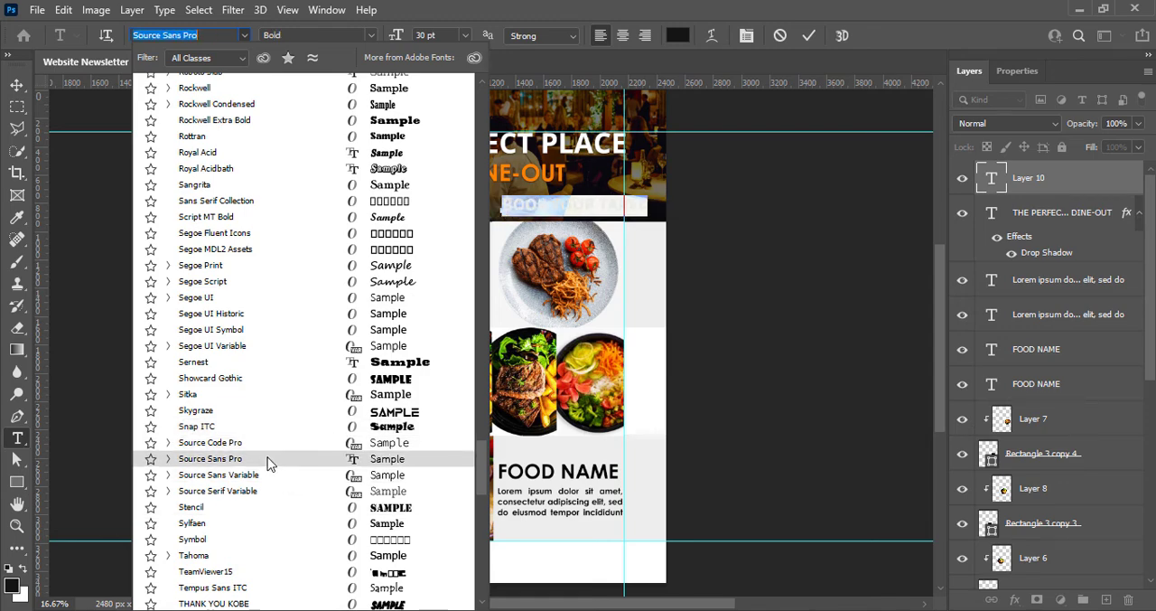
{"action": "left_click", "coordinate": [236, 492]}
{"action": "left_click", "coordinate": [465, 35]}
{"action": "left_click", "coordinate": [449, 170]}
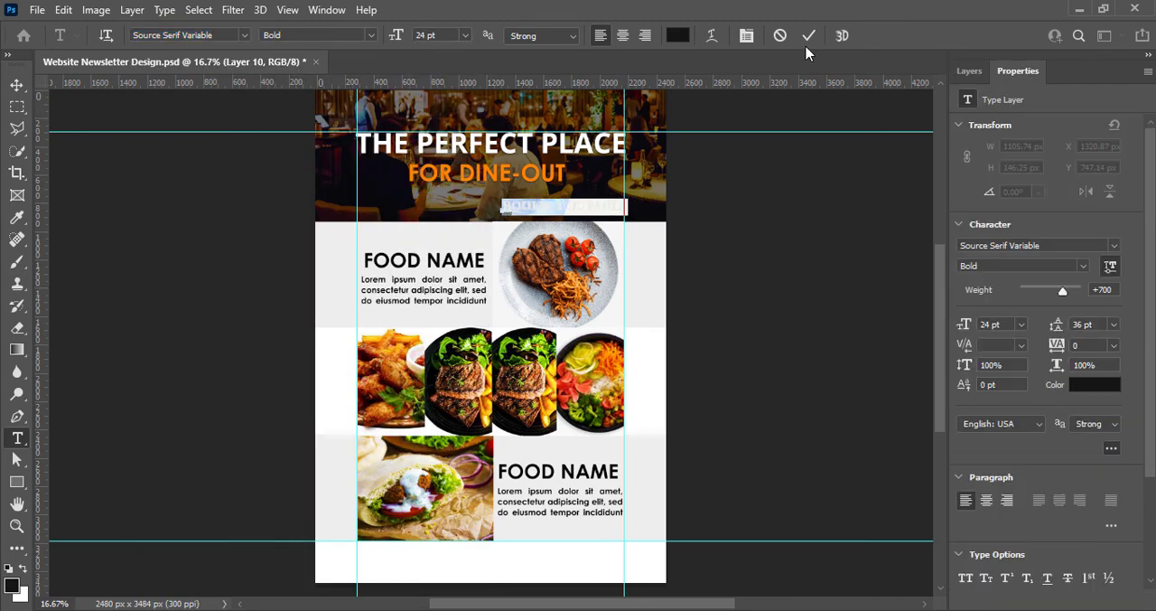
Try several font styles on the BOOK YOUR TABLE text and settle on Semibold Italic
{"action": "left_click", "coordinate": [373, 36]}
{"action": "left_click", "coordinate": [330, 147]}
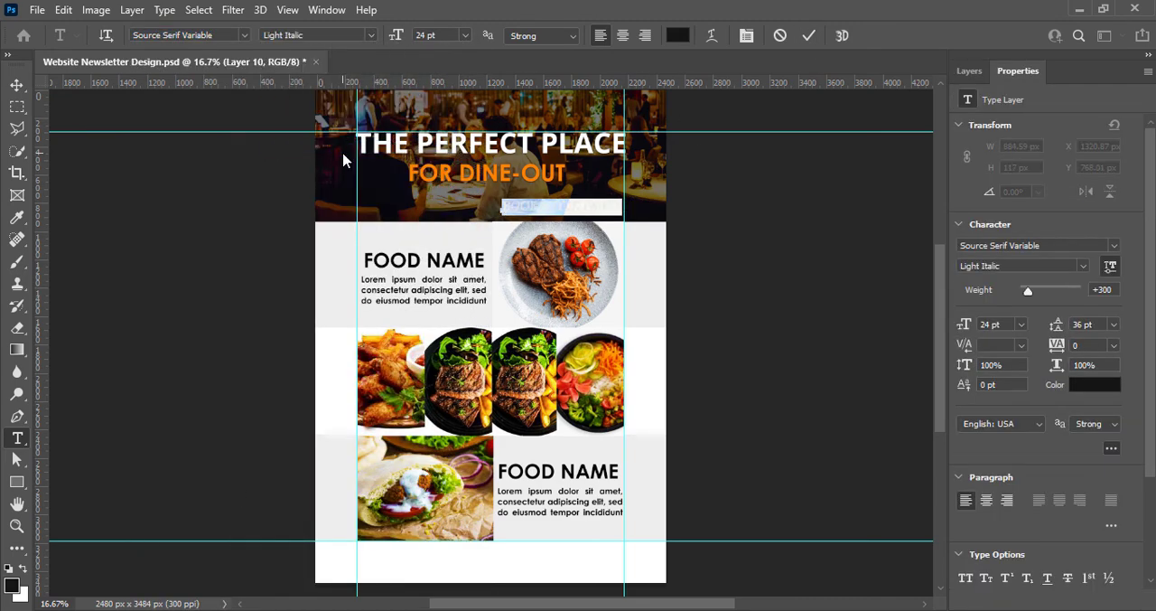
{"action": "left_click", "coordinate": [371, 36]}
{"action": "left_click", "coordinate": [343, 135]}
{"action": "left_click", "coordinate": [372, 37]}
{"action": "left_click", "coordinate": [347, 187]}
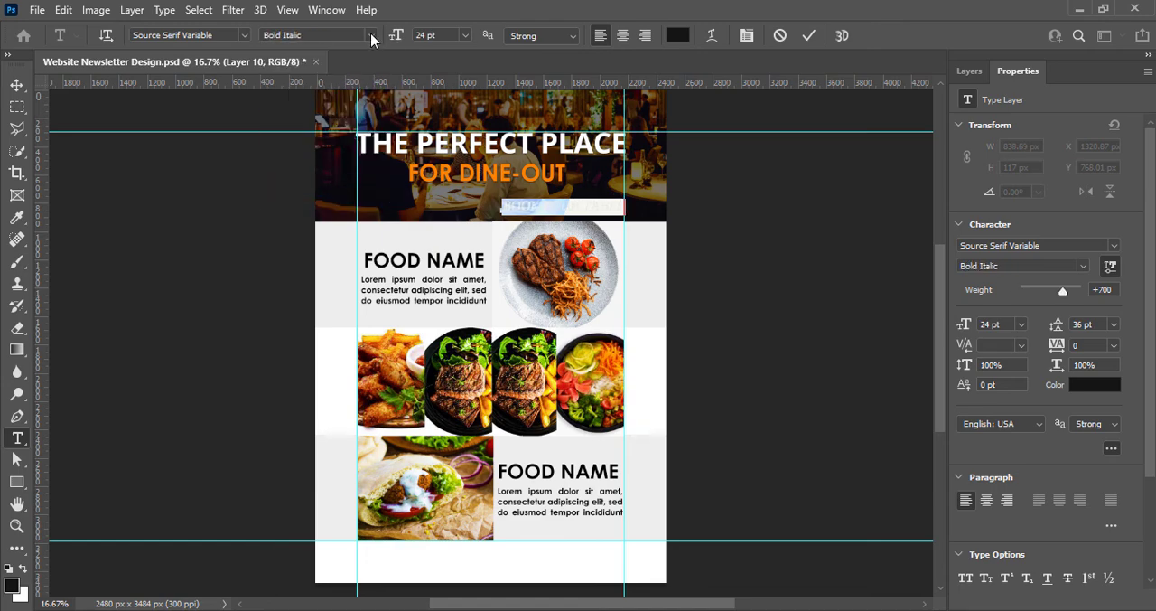
{"action": "left_click", "coordinate": [374, 37]}
{"action": "left_click", "coordinate": [368, 176]}
{"action": "left_click", "coordinate": [373, 37]}
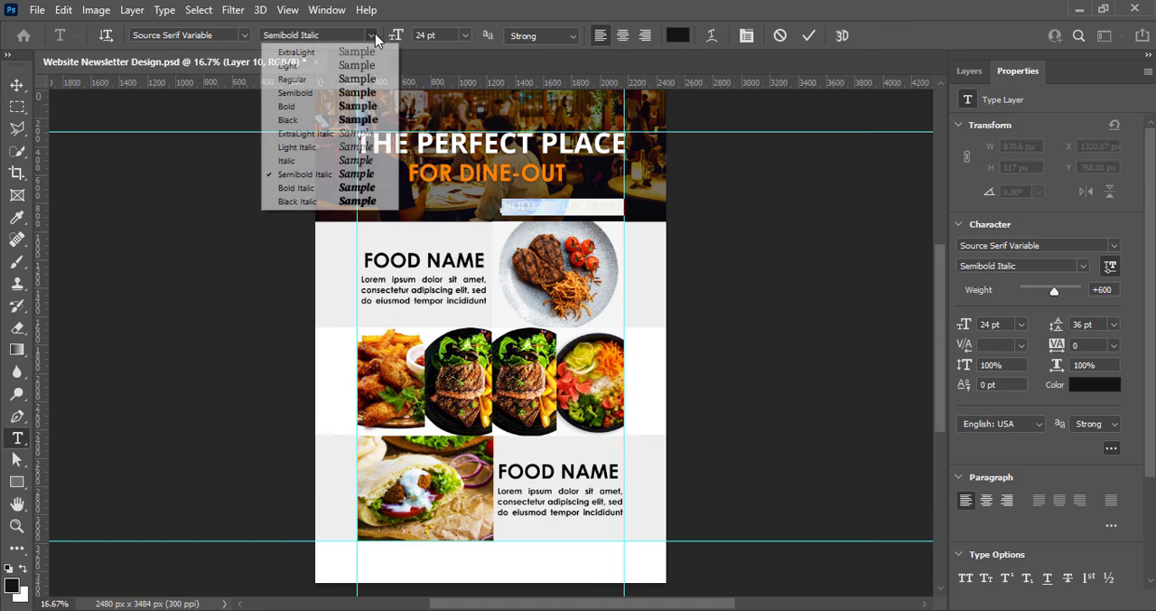
{"action": "left_click", "coordinate": [813, 39]}
{"action": "left_click", "coordinate": [782, 110]}
{"action": "left_click_drag", "start_coordinate": [409, 175], "coordinate": [566, 174]}
{"action": "left_click", "coordinate": [244, 36]}
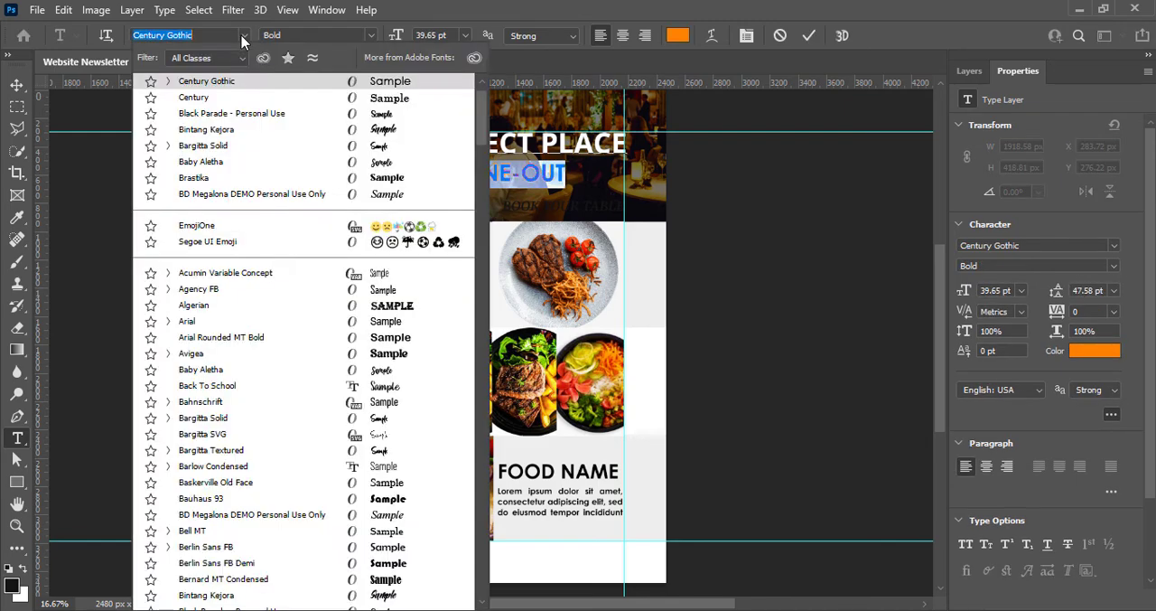
{"action": "left_click", "coordinate": [813, 38]}
{"action": "left_click", "coordinate": [17, 84]}
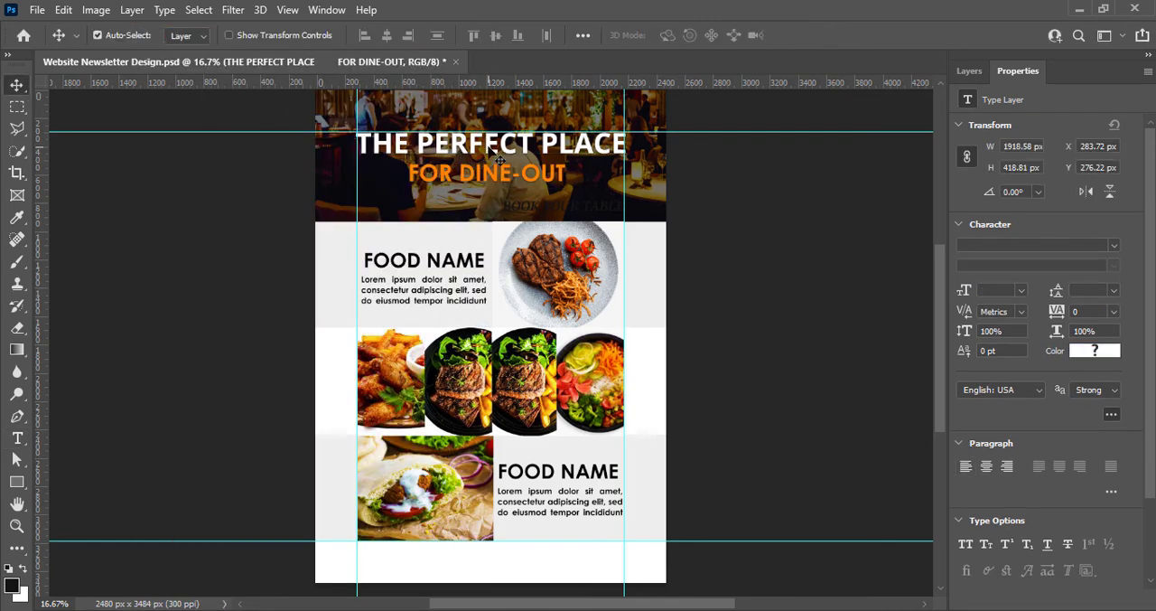
Change the FOR DINE-OUT line to Open Sans Bold Italic and save the document
{"action": "double_click", "coordinate": [495, 145]}
{"action": "triple_click", "coordinate": [503, 144]}
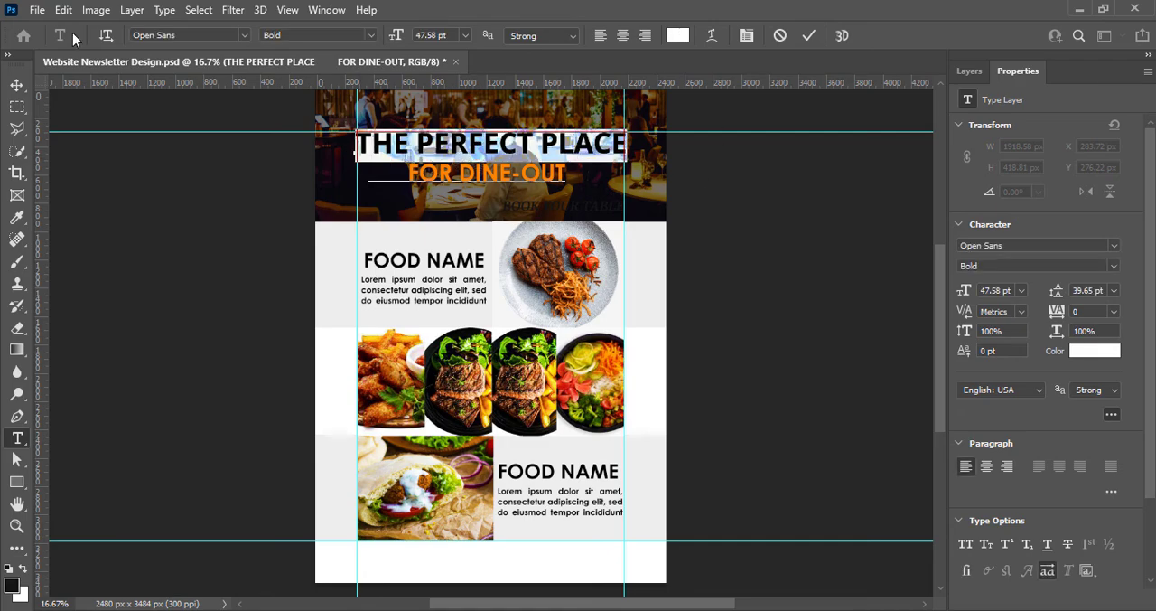
{"action": "left_click_drag", "start_coordinate": [406, 171], "coordinate": [567, 174]}
{"action": "left_click", "coordinate": [244, 36]}
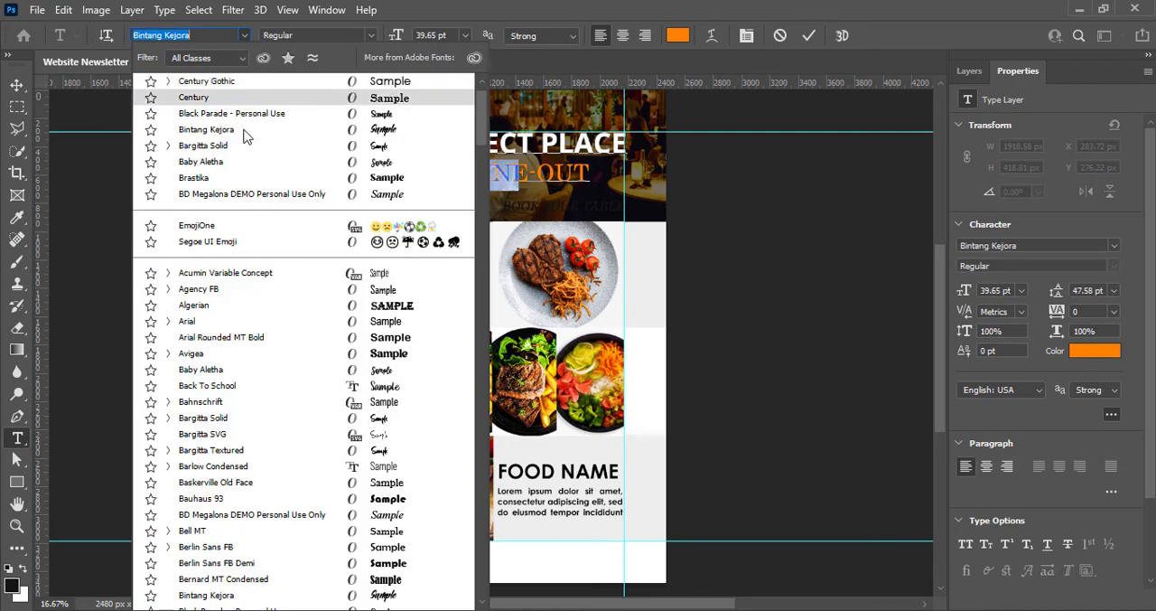
{"action": "scroll", "coordinate": [307, 425], "scroll_direction": "down", "scroll_amount": 9}
{"action": "scroll", "coordinate": [307, 426], "scroll_direction": "down", "scroll_amount": 20}
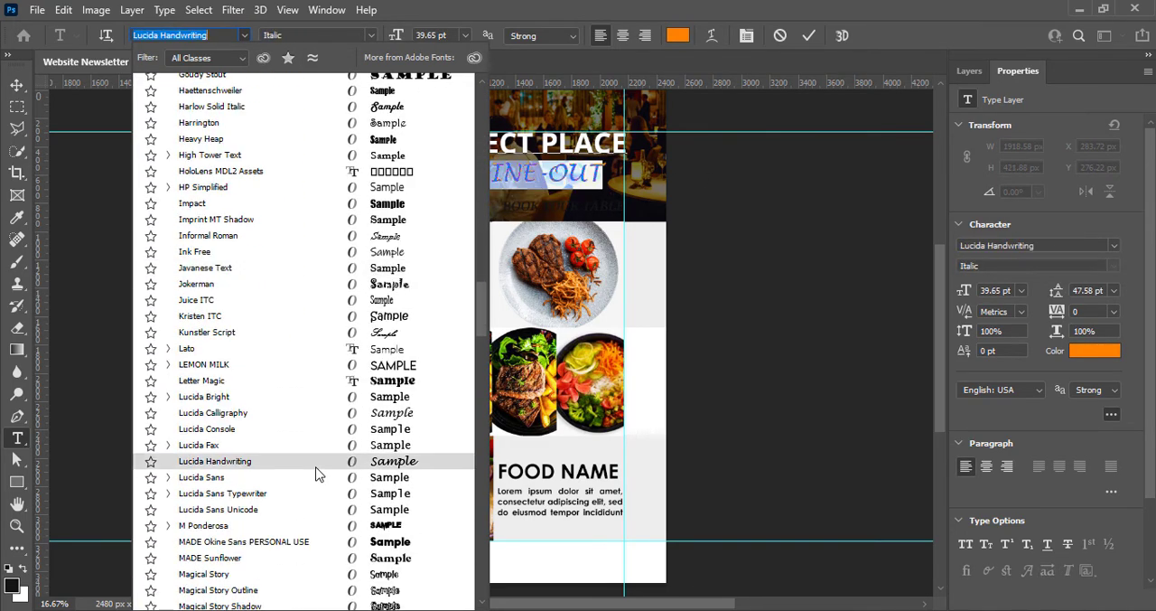
{"action": "scroll", "coordinate": [318, 474], "scroll_direction": "down", "scroll_amount": 9}
{"action": "left_click", "coordinate": [323, 462]}
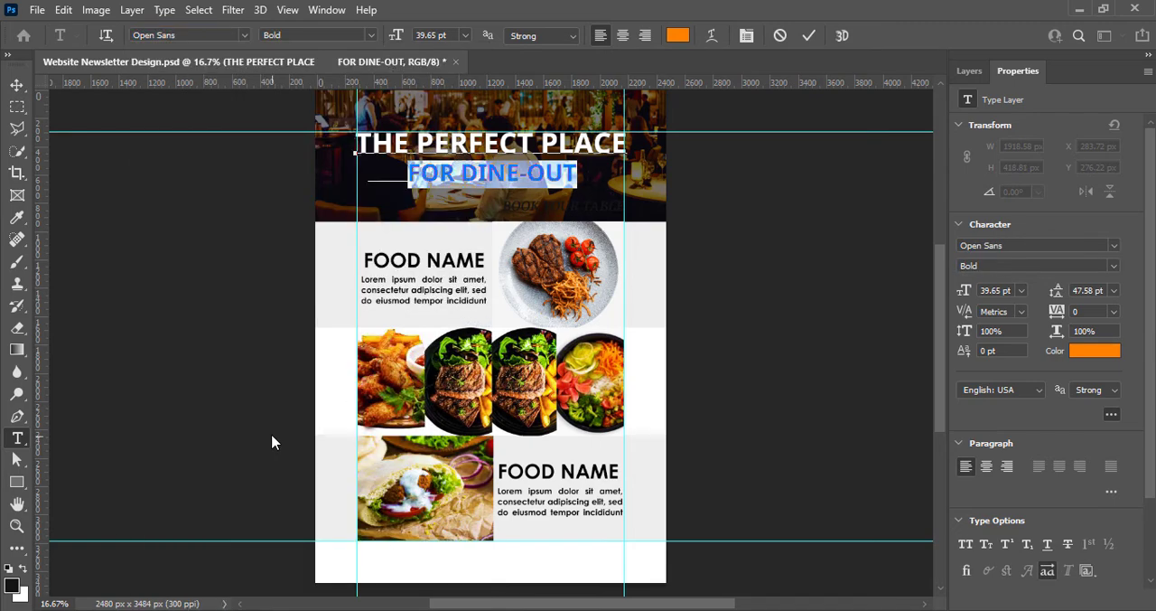
{"action": "left_click", "coordinate": [372, 37]}
{"action": "left_click", "coordinate": [298, 146]}
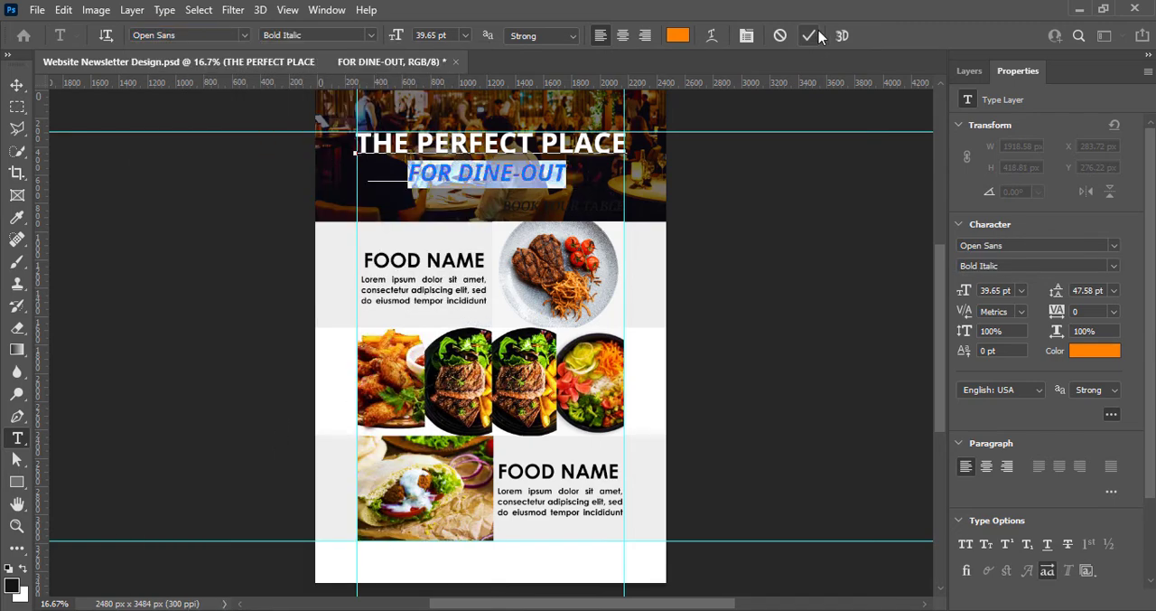
{"action": "left_click", "coordinate": [809, 35]}
{"action": "key", "text": "v"}
{"action": "key", "text": "ctrl+s"}
Change the BOOK YOUR TABLE text color to white
{"action": "double_click", "coordinate": [564, 206]}
{"action": "left_click", "coordinate": [676, 36]}
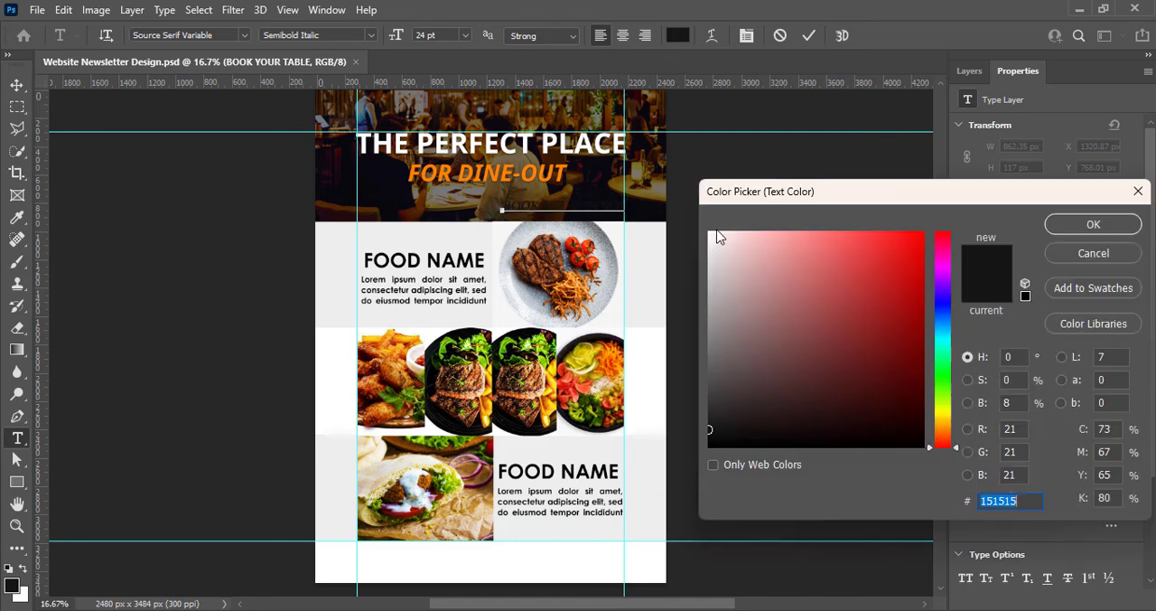
{"action": "left_click_drag", "start_coordinate": [719, 237], "coordinate": [663, 157]}
{"action": "left_click", "coordinate": [1084, 224]}
{"action": "left_click", "coordinate": [809, 35]}
{"action": "key", "text": "v"}
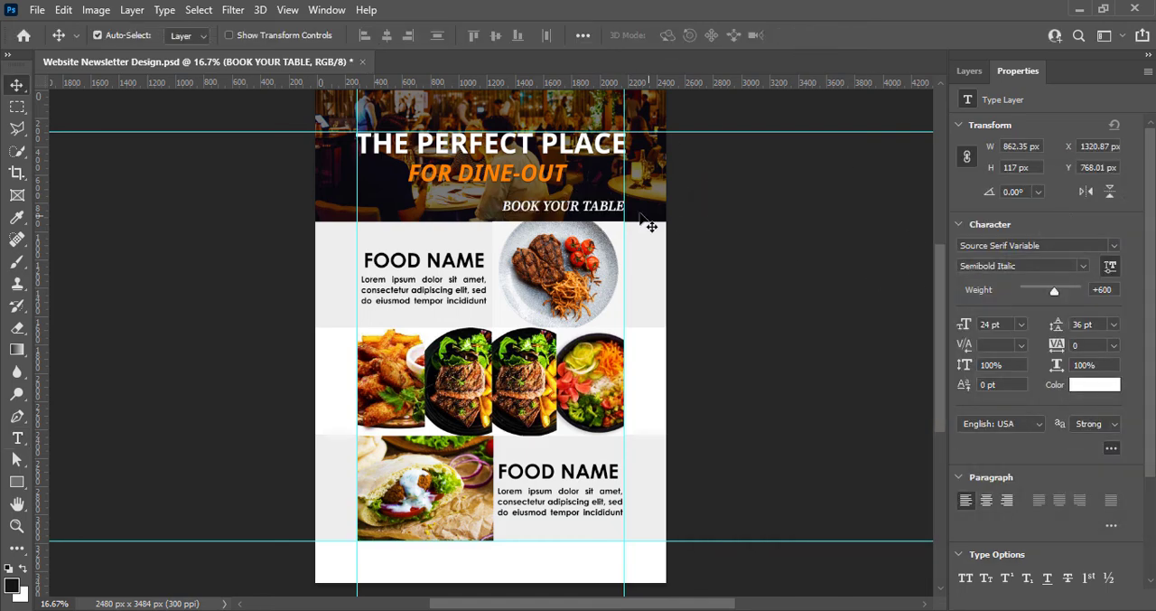
Duplicate the BOOK YOUR TABLE text and stack the two lines at the header's lower right, ending at the right guide
{"action": "left_click_drag", "start_coordinate": [581, 211], "coordinate": [533, 215]}
{"action": "left_click", "coordinate": [969, 70]}
{"action": "left_click_drag", "start_coordinate": [603, 195], "coordinate": [604, 196]}
{"action": "left_click", "coordinate": [712, 199]}
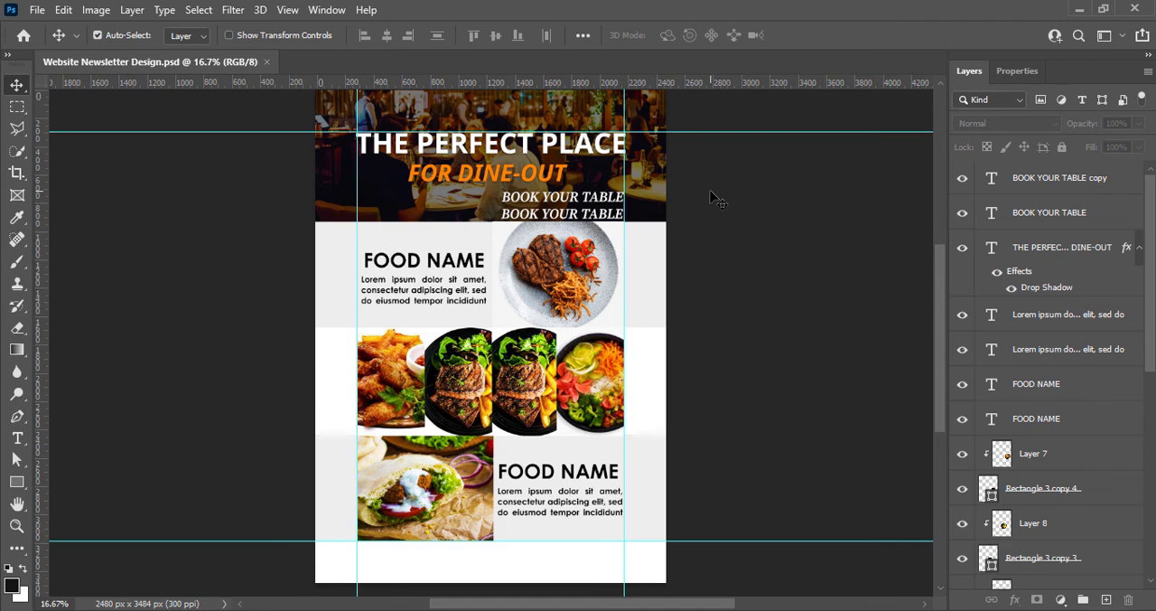
Replace the lower BOOK YOUR TABLE copy's text with the placeholder phone number
{"action": "left_click", "coordinate": [602, 214]}
{"action": "double_click", "coordinate": [602, 213]}
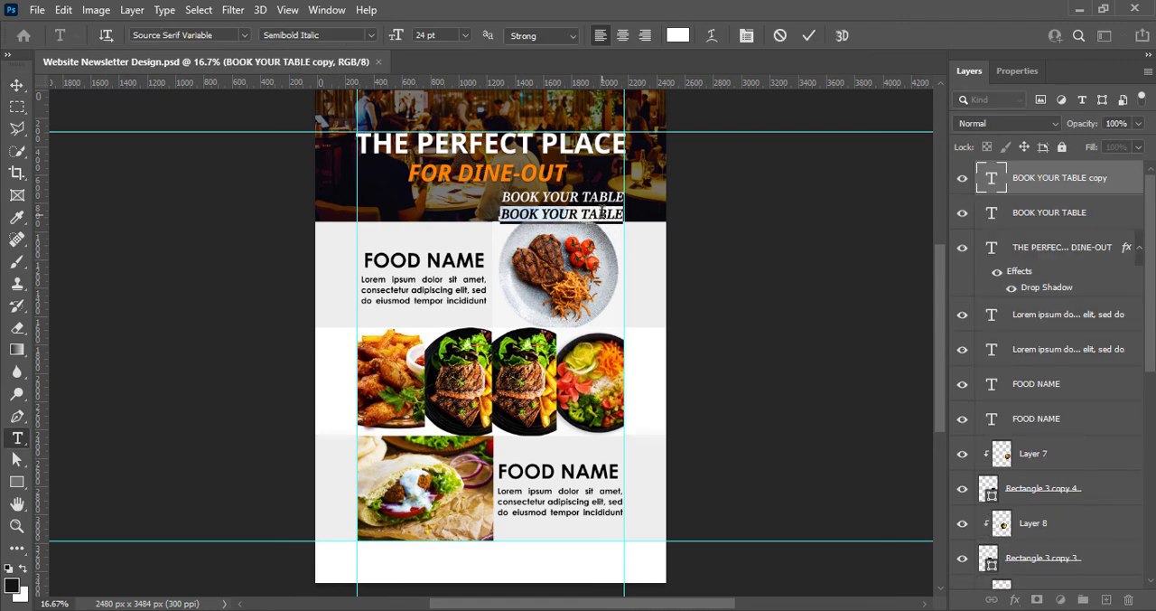
{"action": "type", "text": "+00 1234567890"}
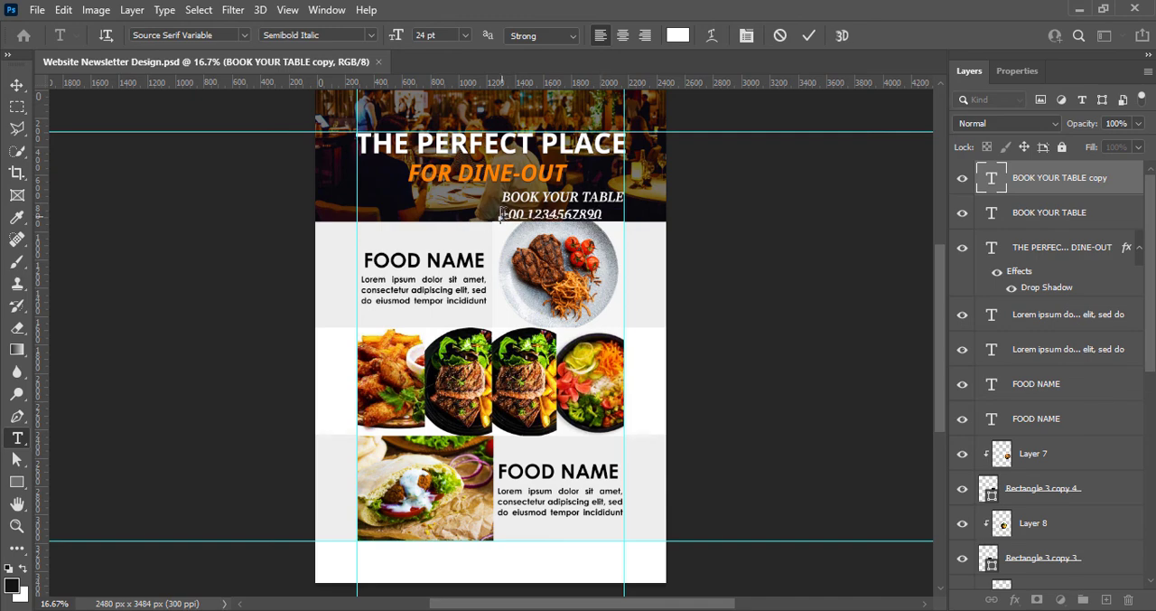
Set the phone number text to the Black font style at 28 pt
{"action": "left_click_drag", "start_coordinate": [500, 213], "coordinate": [602, 214]}
{"action": "left_click", "coordinate": [370, 35]}
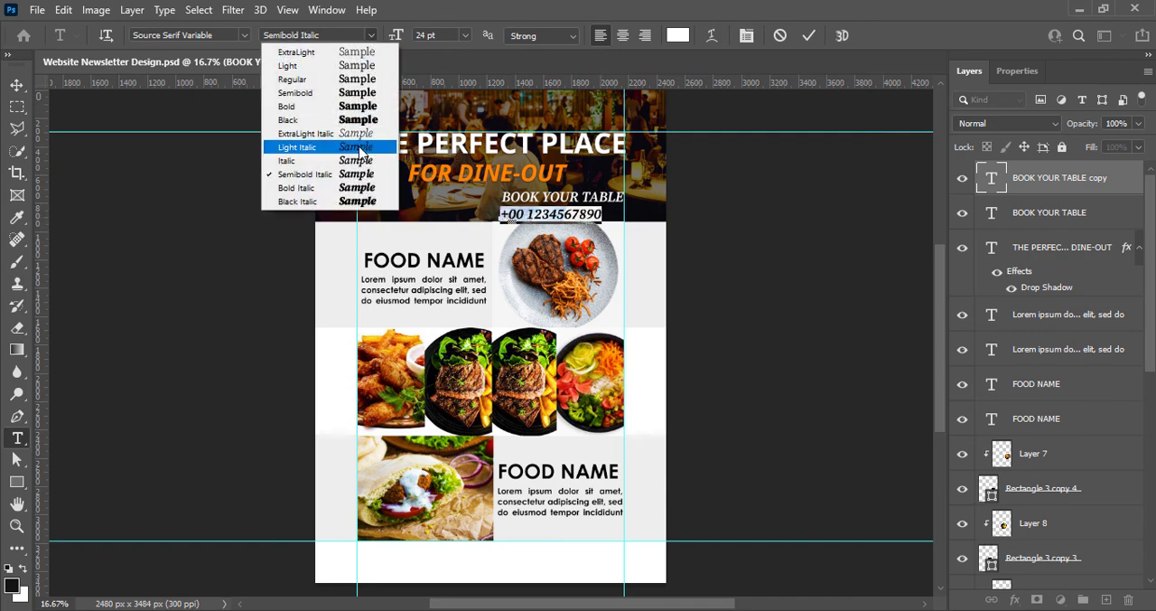
{"action": "left_click", "coordinate": [320, 194]}
{"action": "left_click", "coordinate": [370, 34]}
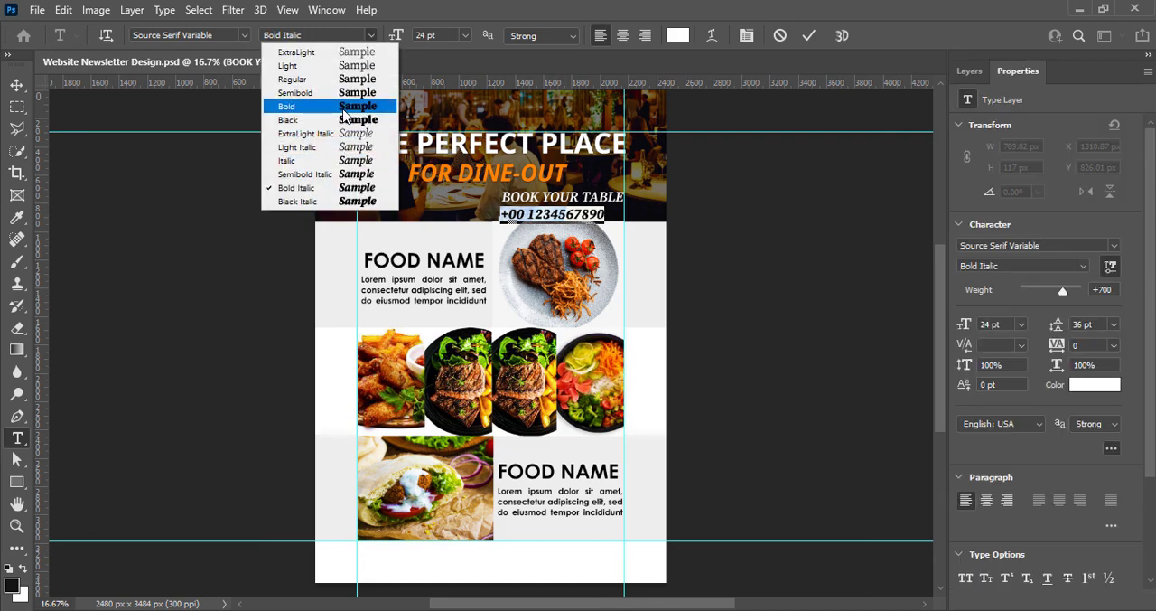
{"action": "left_click", "coordinate": [341, 121]}
{"action": "left_click", "coordinate": [400, 39]}
{"action": "key", "text": "Return"}
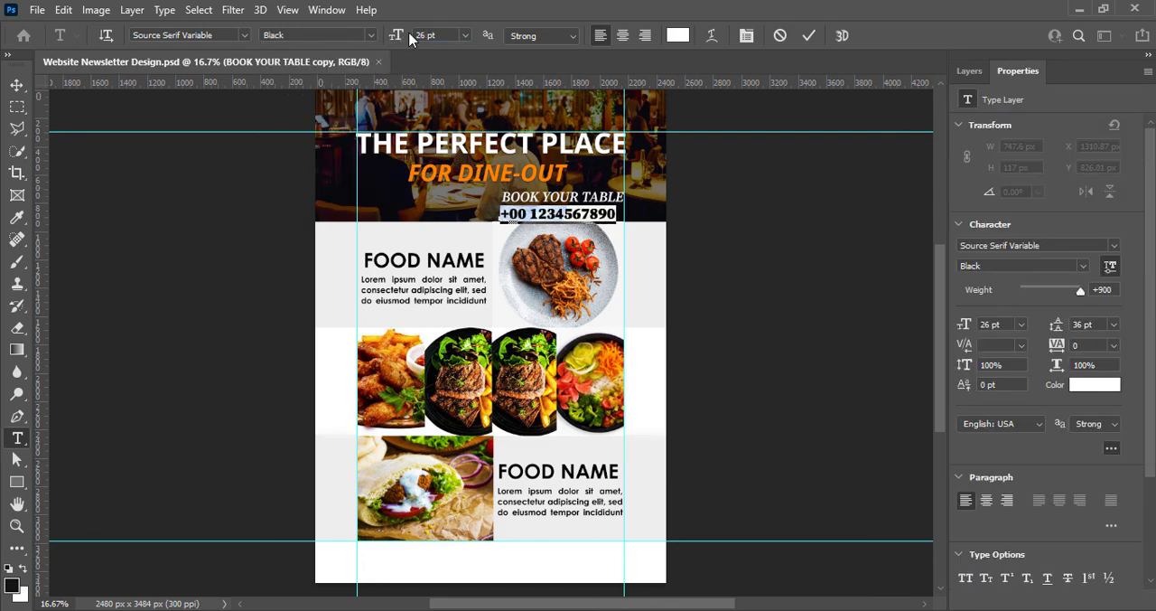
{"action": "type", "text": "28"}
{"action": "key", "text": "Return"}
{"action": "left_click", "coordinate": [816, 38]}
{"action": "key", "text": "v"}
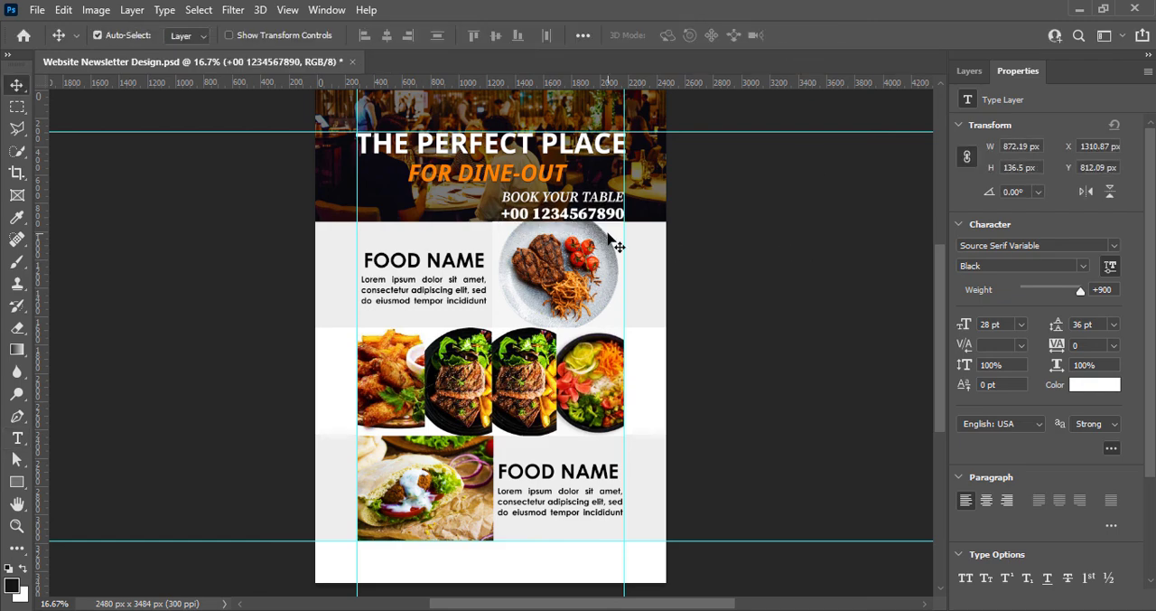
{"action": "left_click", "coordinate": [720, 210]}
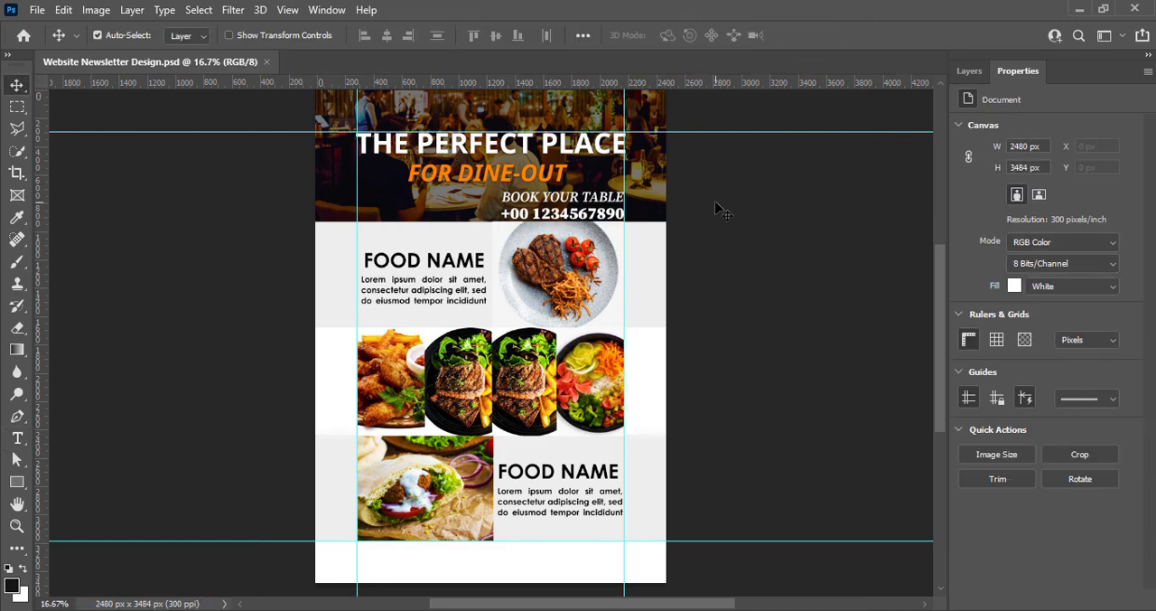
Scale BOOK YOUR TABLE and the phone number down together, keeping their right edge at the right guide, and save the document
{"action": "left_click", "coordinate": [969, 71]}
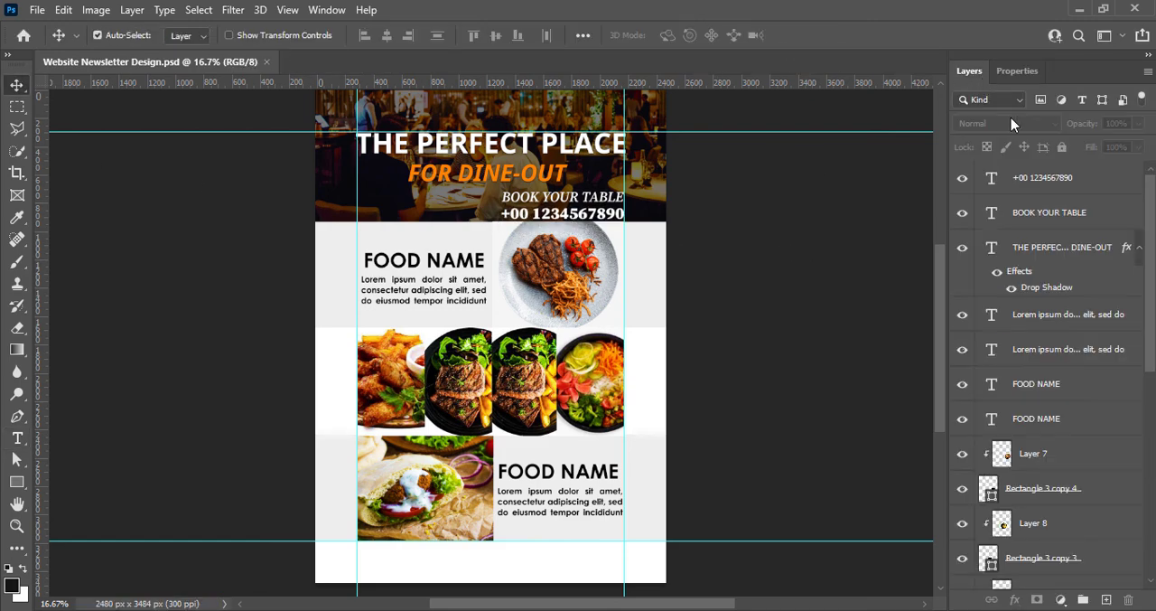
{"action": "left_click", "coordinate": [1049, 212]}
{"action": "left_click", "coordinate": [1043, 177], "text": "shift"}
{"action": "key", "text": "ctrl+t"}
{"action": "left_click_drag", "start_coordinate": [502, 195], "coordinate": [519, 197]}
{"action": "left_click", "coordinate": [842, 35]}
{"action": "left_click", "coordinate": [800, 236]}
{"action": "key", "text": "ctrl+s"}
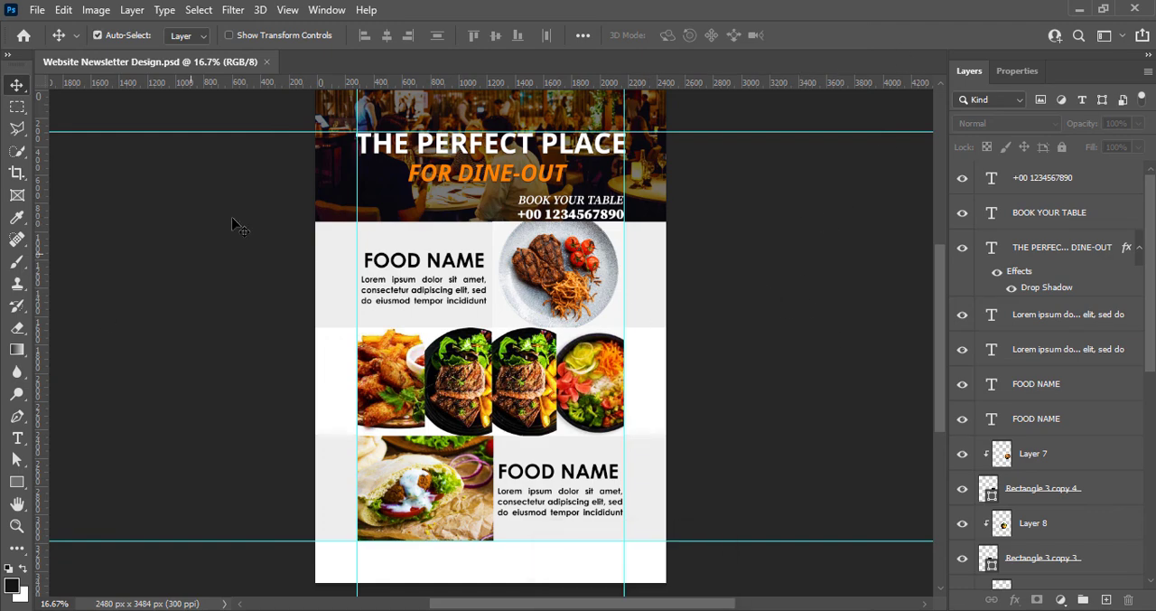
Remove the two horizontal and two vertical guides from the canvas
{"action": "left_click_drag", "start_coordinate": [515, 132], "coordinate": [524, 77]}
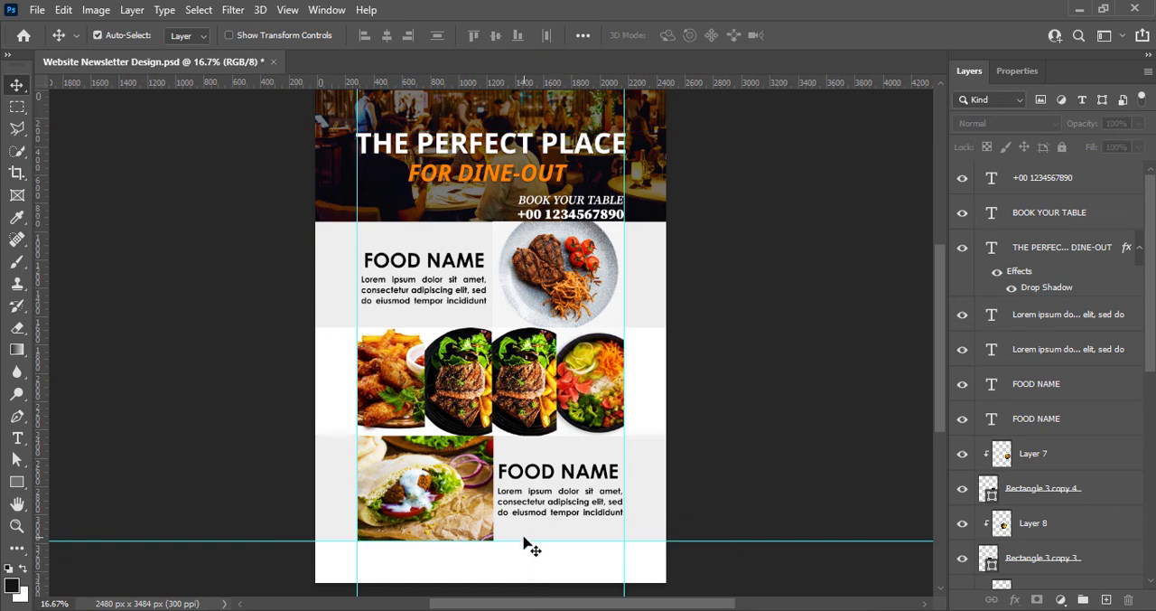
{"action": "left_click_drag", "start_coordinate": [521, 541], "coordinate": [548, 83]}
{"action": "left_click_drag", "start_coordinate": [624, 206], "coordinate": [43, 190]}
{"action": "left_click_drag", "start_coordinate": [357, 184], "coordinate": [42, 188]}
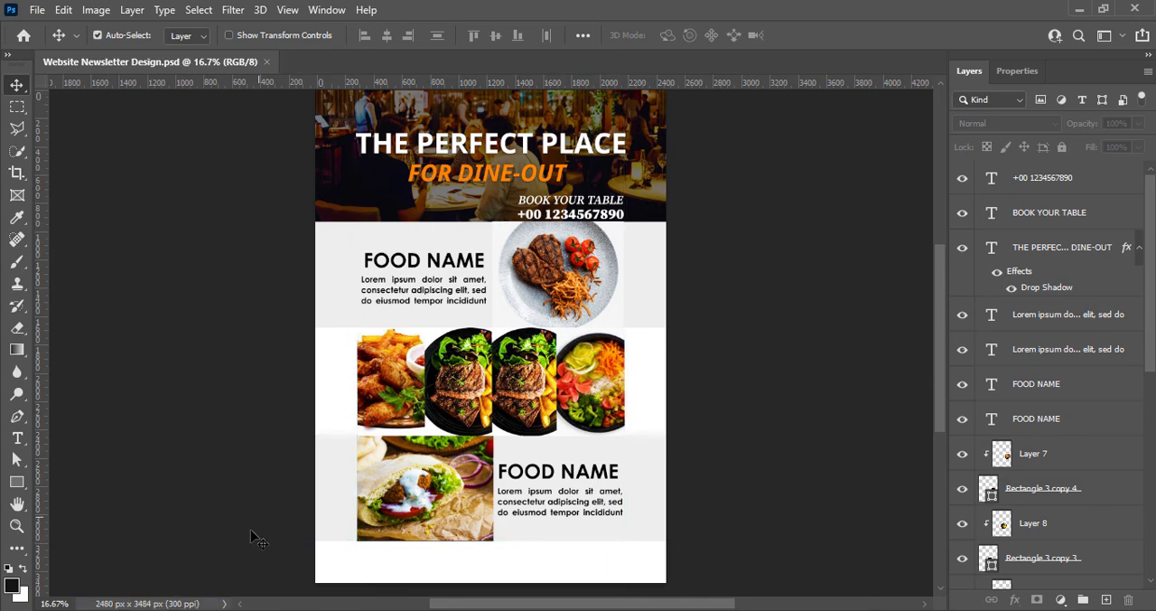
Check the complete newsletter layout without guides and save the document
{"action": "scroll", "coordinate": [752, 406], "scroll_direction": "up", "scroll_amount": 2}
{"action": "scroll", "coordinate": [750, 402], "scroll_direction": "down", "scroll_amount": 2}
{"action": "scroll", "coordinate": [749, 400], "scroll_direction": "up", "scroll_amount": 1}
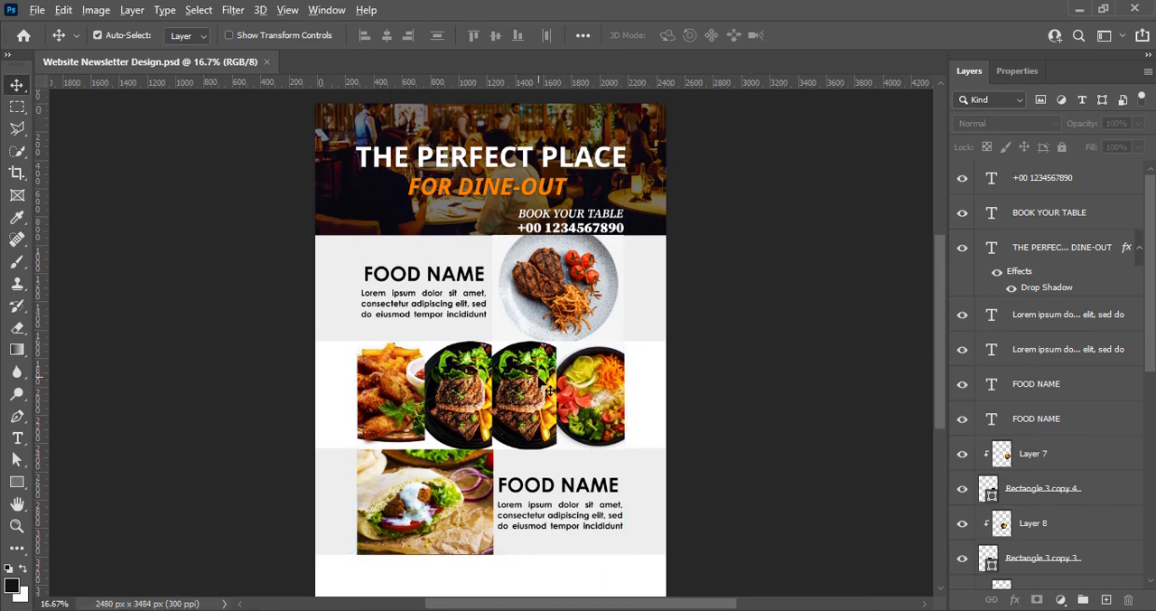
{"action": "scroll", "coordinate": [542, 380], "scroll_direction": "down", "scroll_amount": 1}
{"action": "left_click_drag", "start_coordinate": [172, 470], "coordinate": [38, 452]}
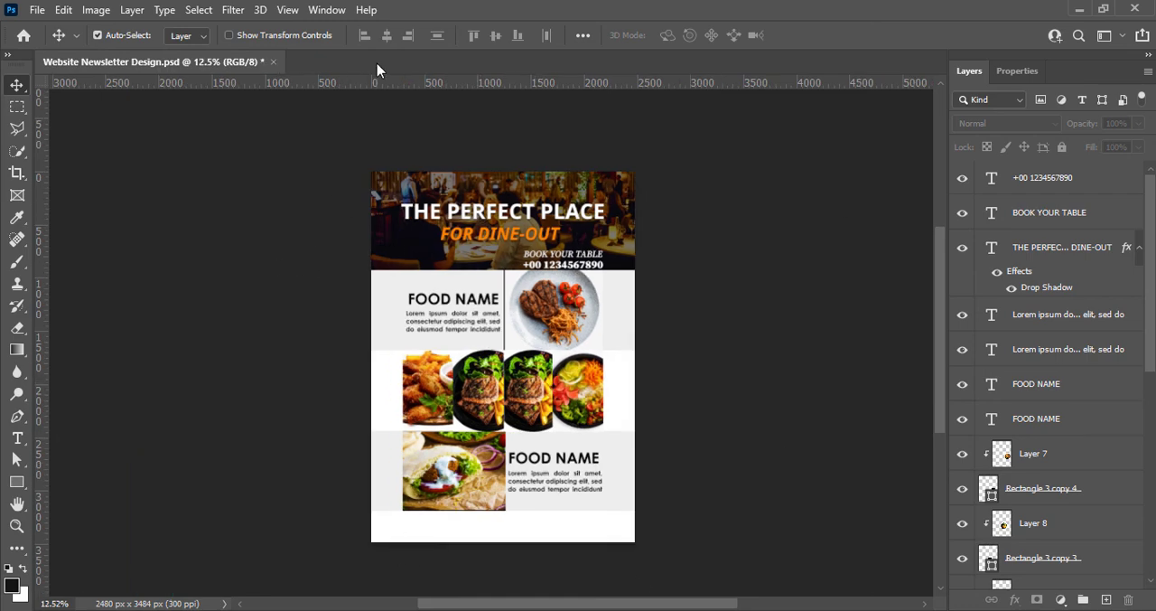
{"action": "scroll", "coordinate": [529, 326], "scroll_direction": "down", "scroll_amount": 1}
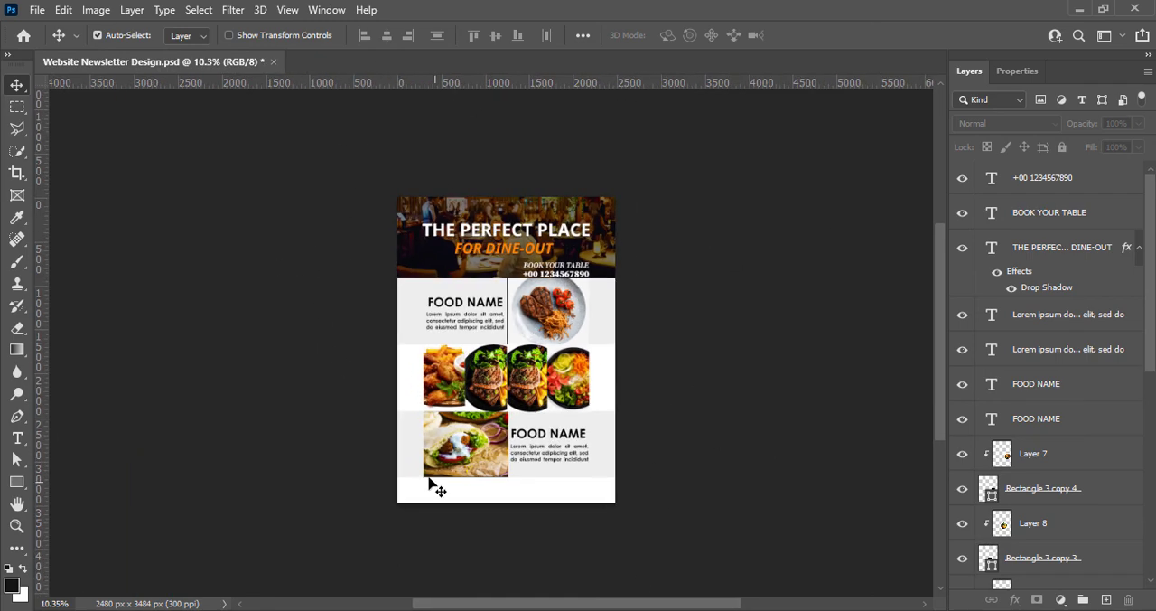
{"action": "scroll", "coordinate": [460, 341], "scroll_direction": "up", "scroll_amount": 1}
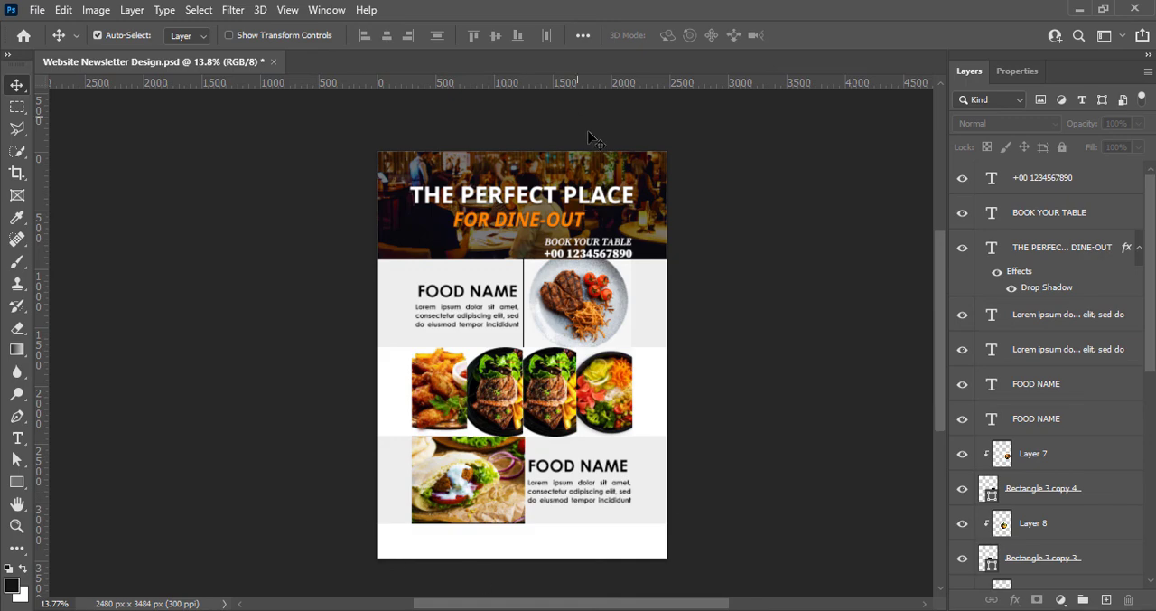
{"action": "scroll", "coordinate": [513, 351], "scroll_direction": "up", "scroll_amount": 1}
{"action": "key", "text": "ctrl+s"}
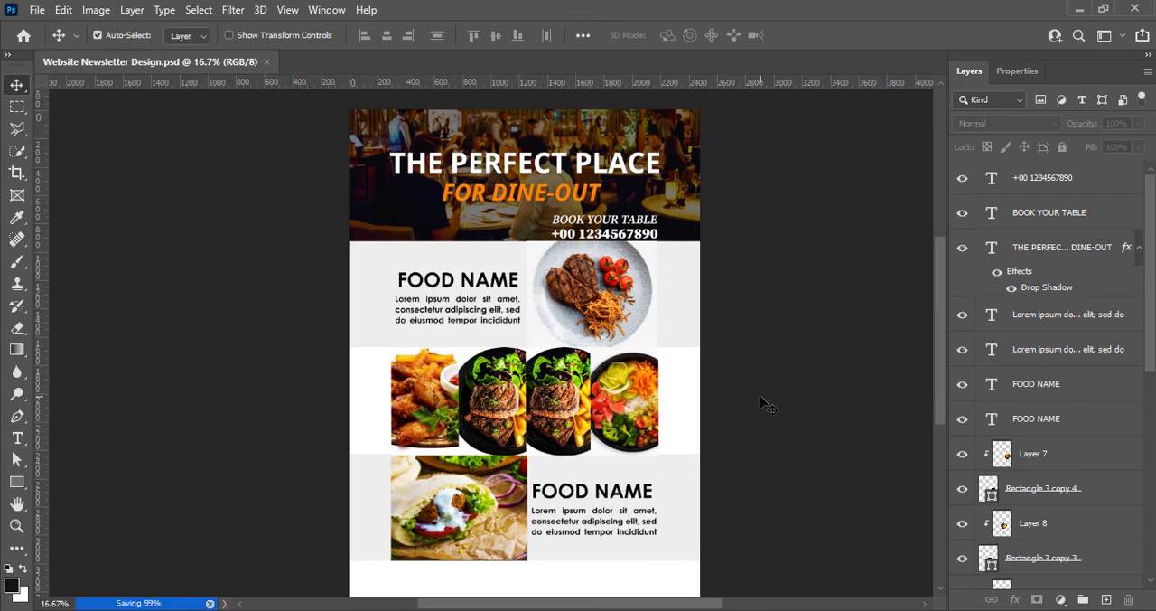